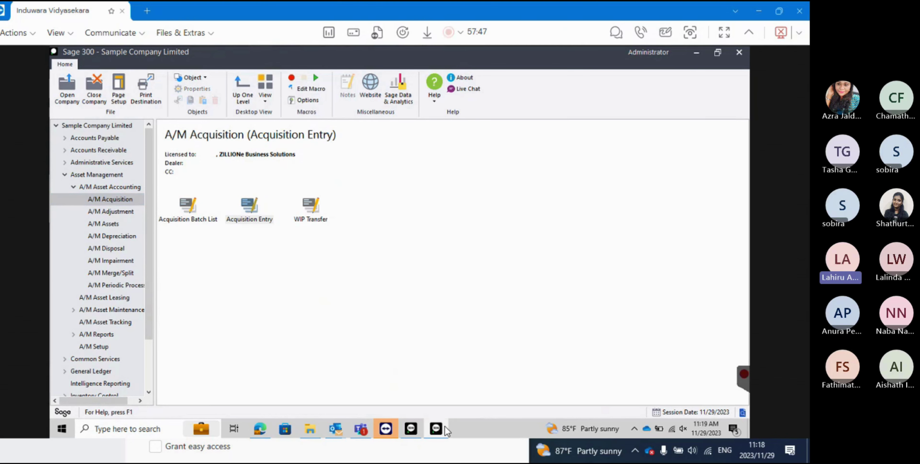
Bring up the A/M Acquisition Entry window and create a new batch with the transaction type New.
mouse_move(442, 423)
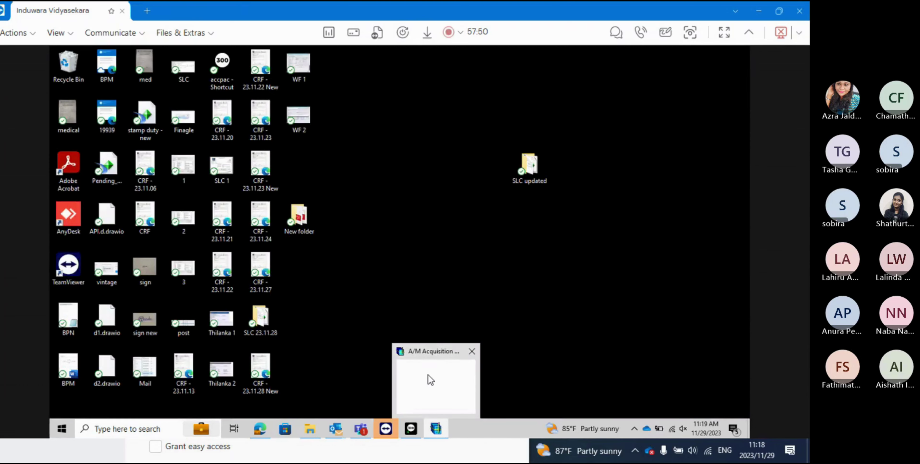
click(430, 378)
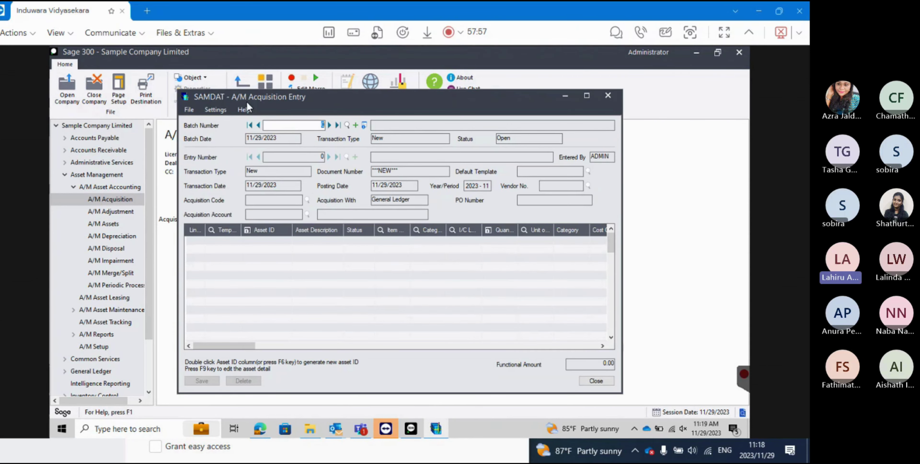
click(356, 125)
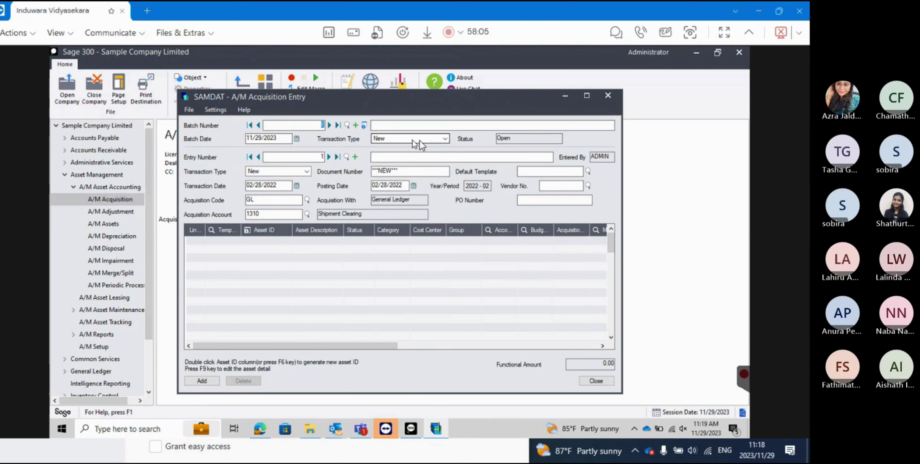
click(445, 138)
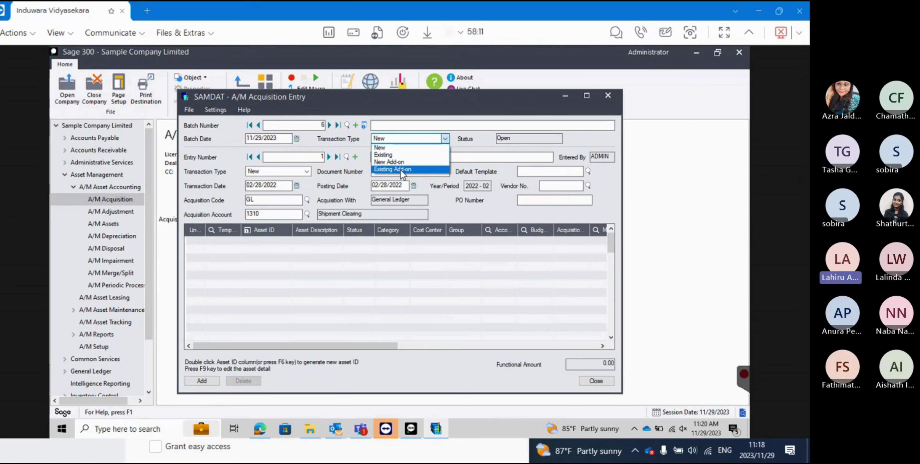
click(405, 148)
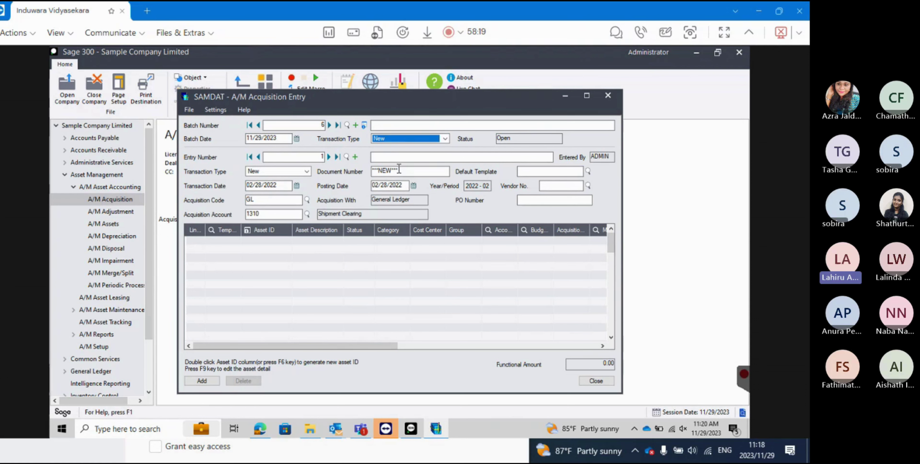
Try the Existing and New Add-on transaction types on the batch to compare their entry fields, returning to Existing.
click(445, 140)
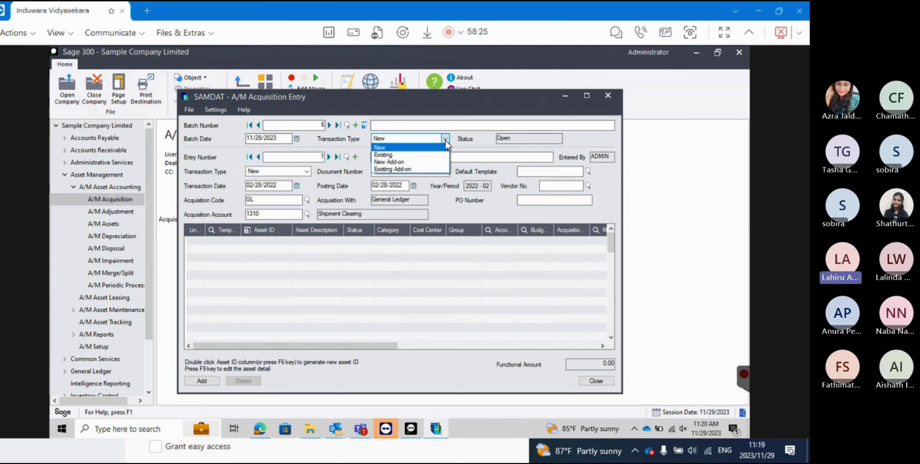
click(398, 156)
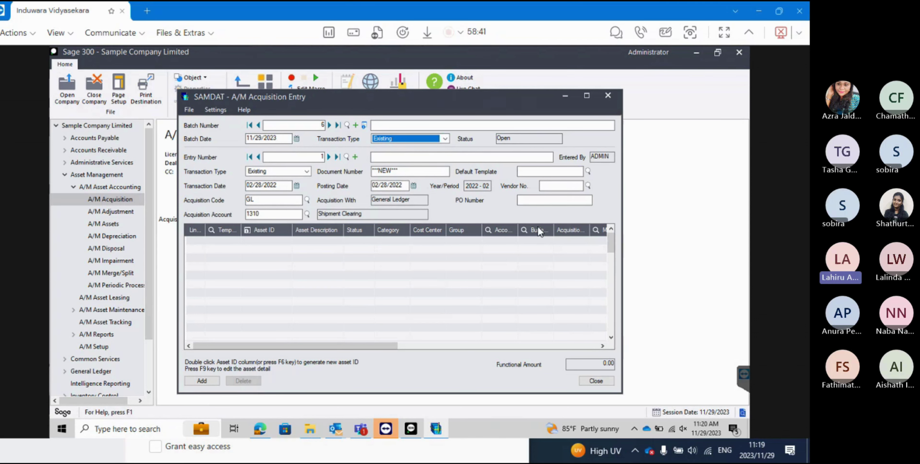
click(445, 140)
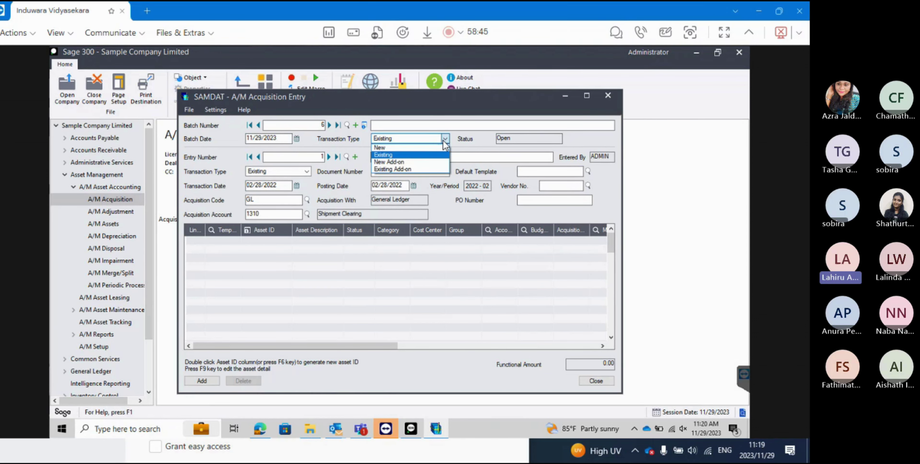
click(399, 162)
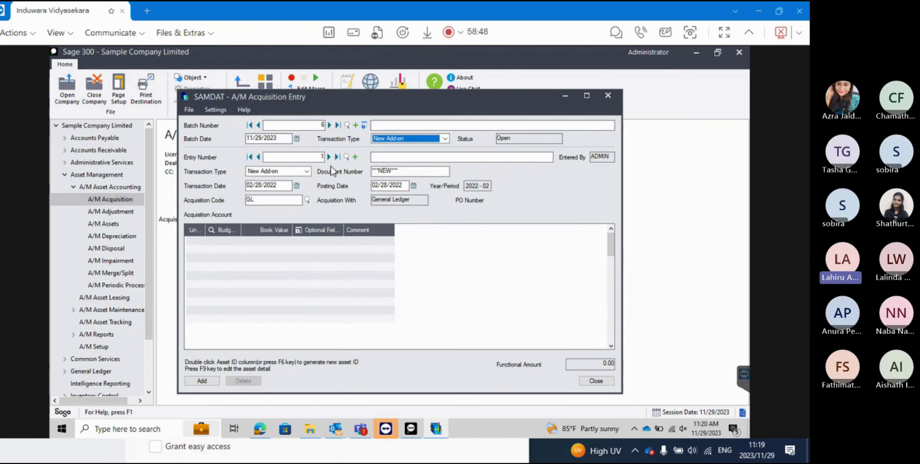
click(446, 139)
click(446, 139)
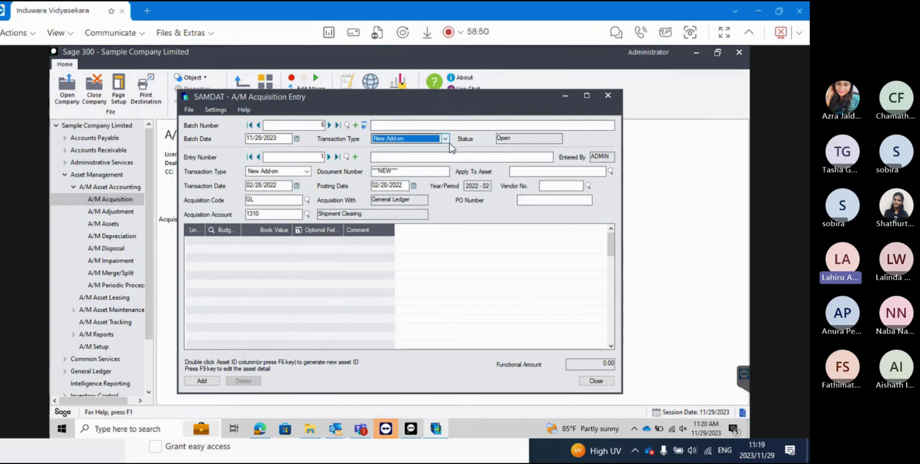
click(446, 140)
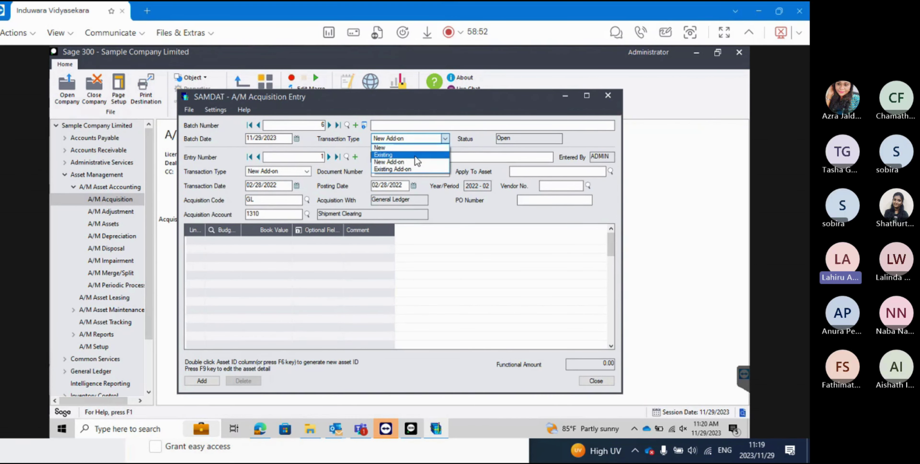
click(417, 165)
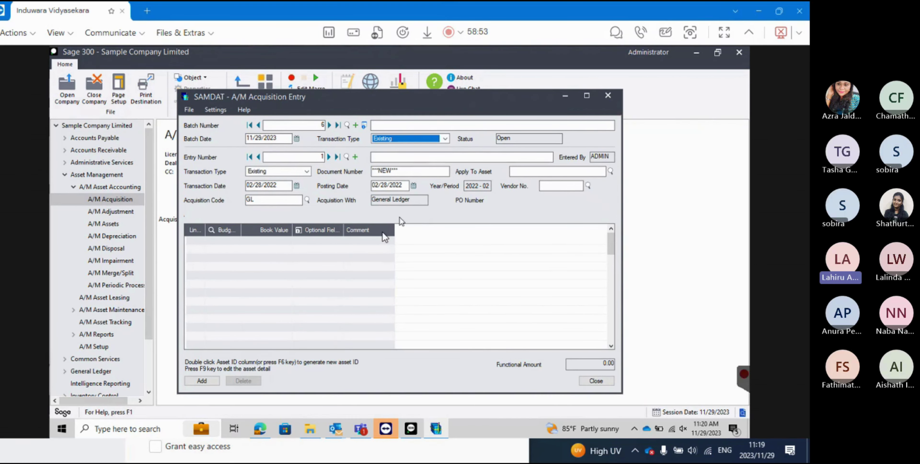
Try the batch's transaction type as New Add-on and Existing Add-on, and return it to New.
click(446, 139)
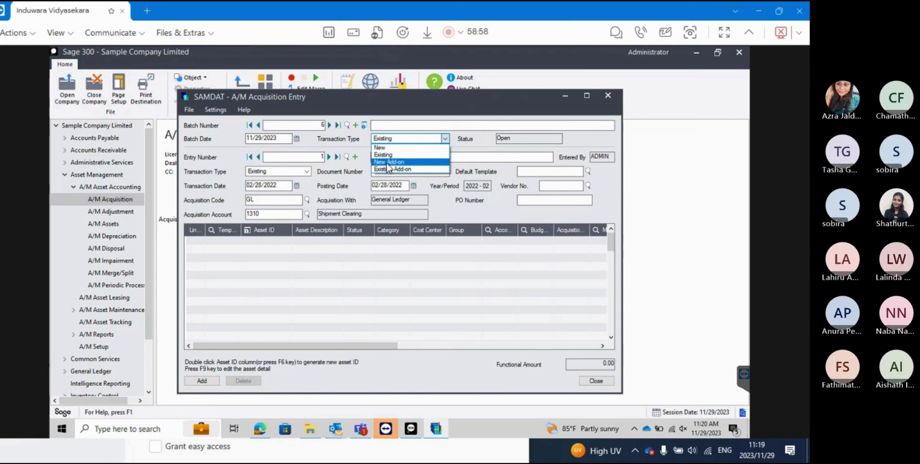
click(388, 162)
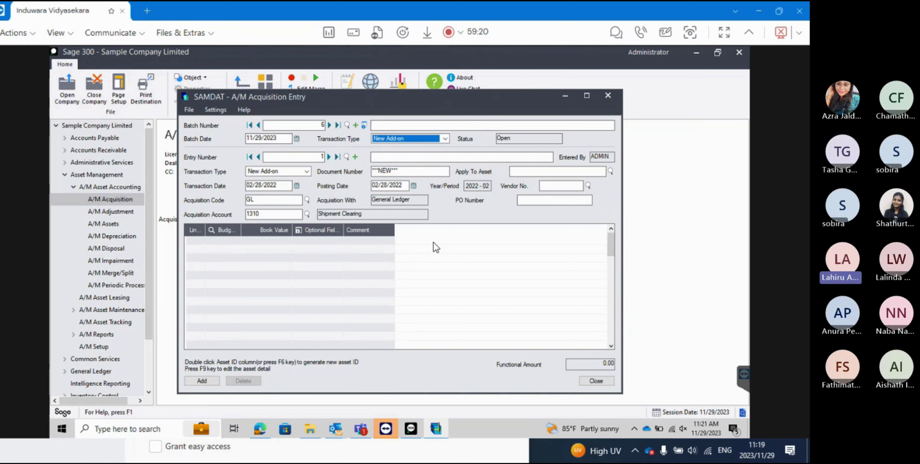
click(445, 139)
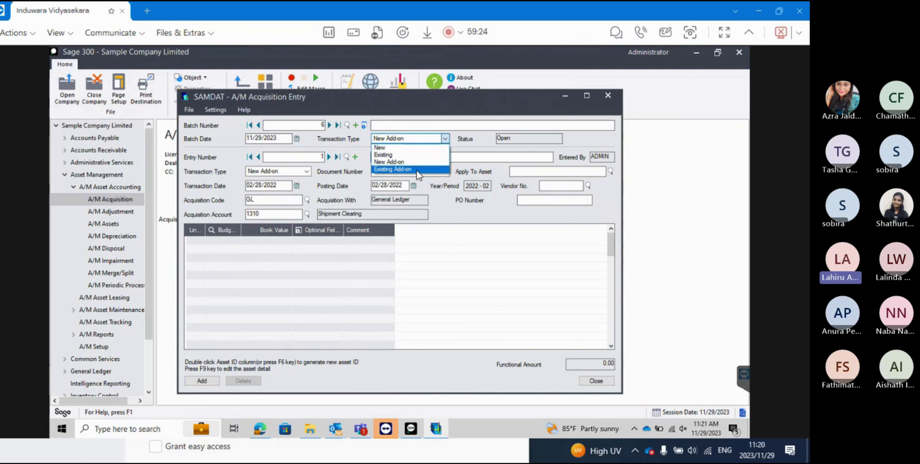
click(393, 169)
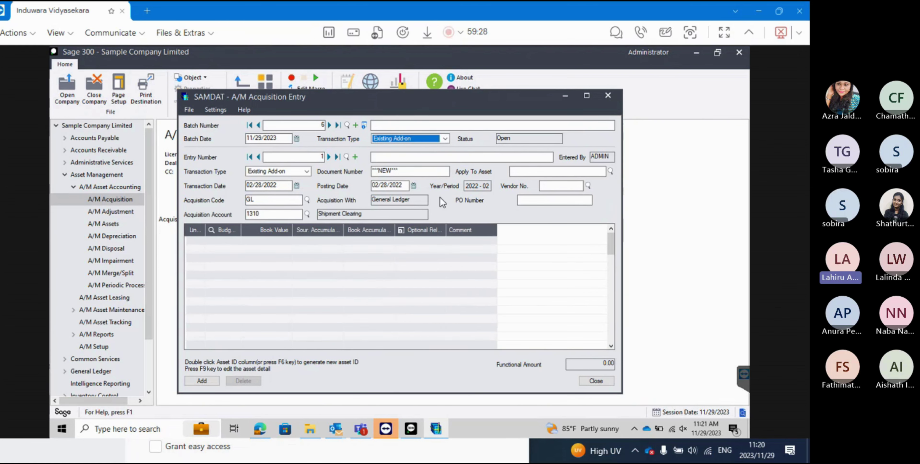
click(445, 139)
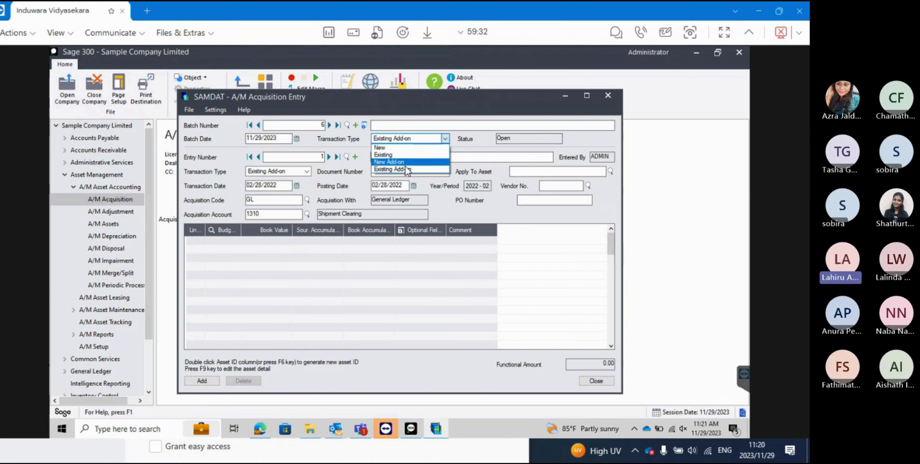
click(438, 148)
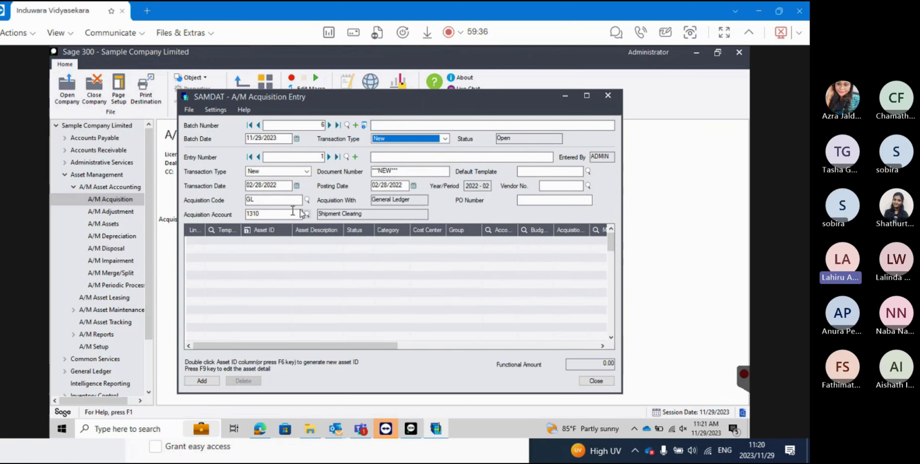
Look up the available acquisition codes for the entry and close the finder without choosing one.
click(385, 123)
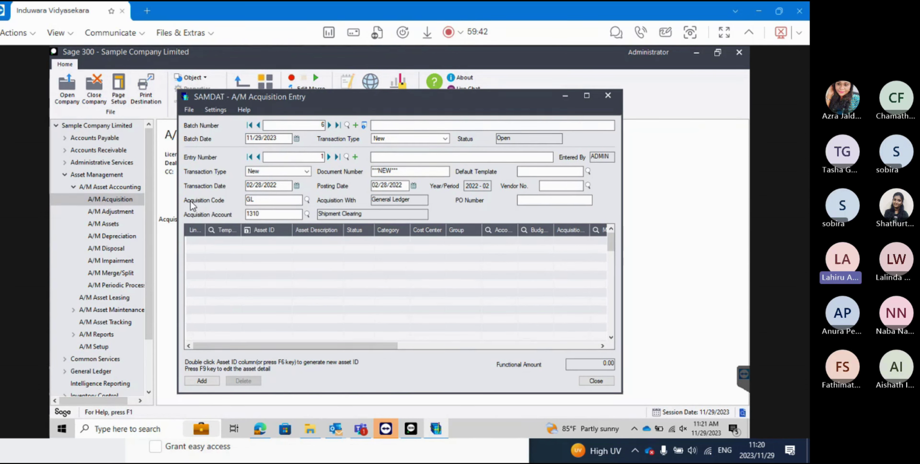
double_click(254, 199)
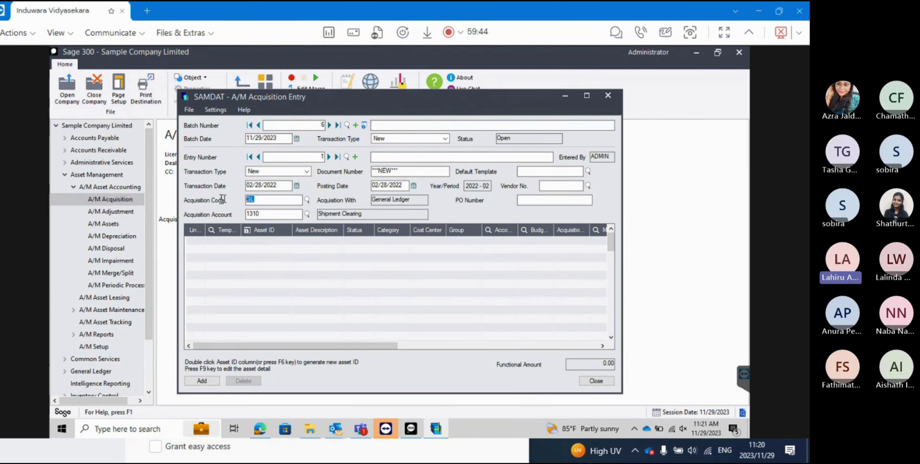
click(248, 201)
click(307, 200)
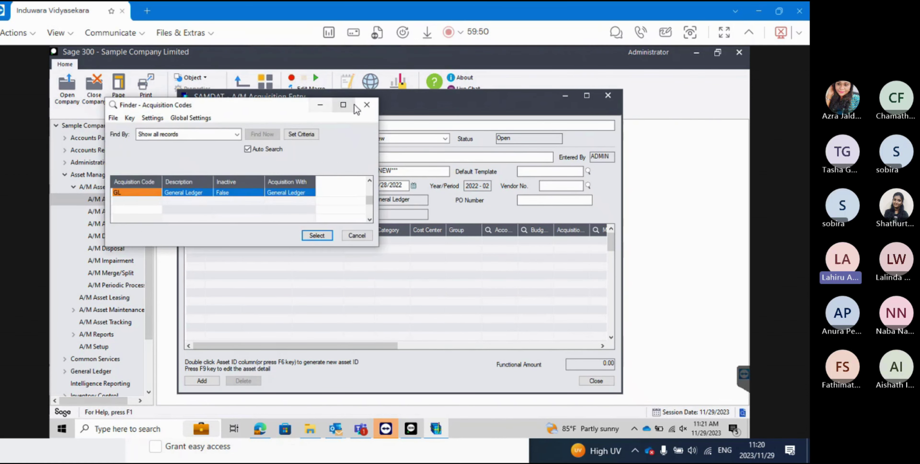
click(366, 105)
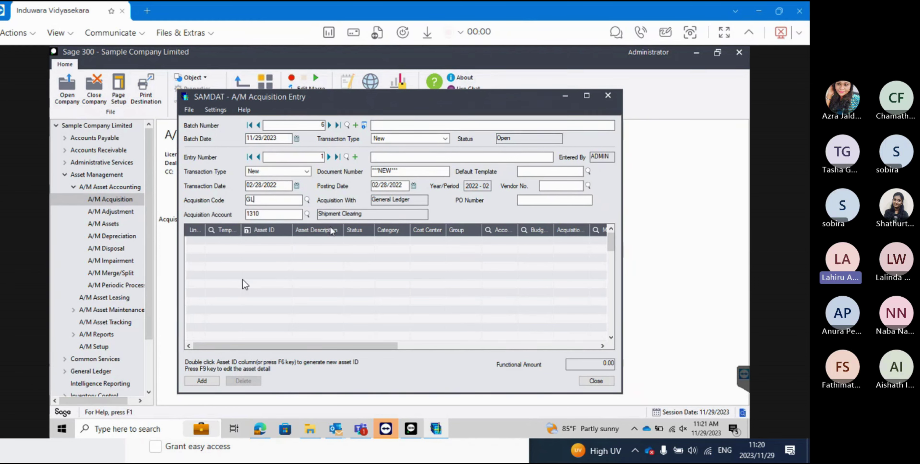
Open the Acquisition Codes setup in Asset Management and load the GL code.
click(95, 348)
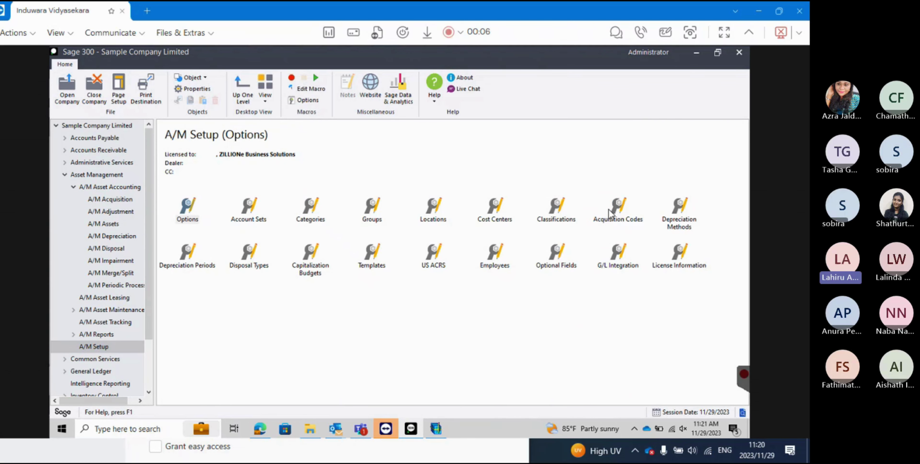
click(618, 211)
mouse_move(436, 433)
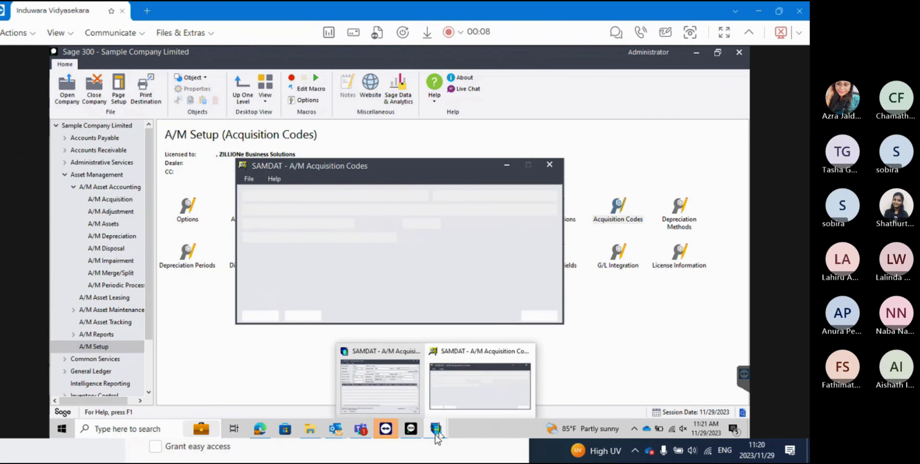
click(473, 391)
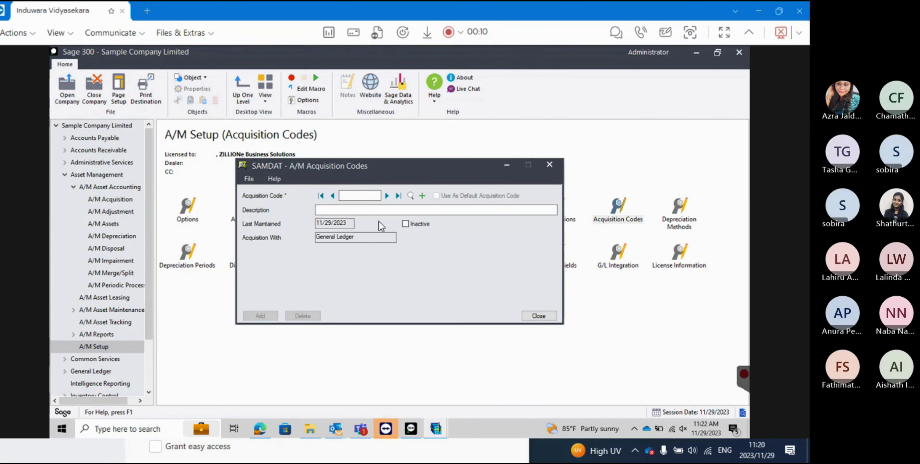
click(411, 197)
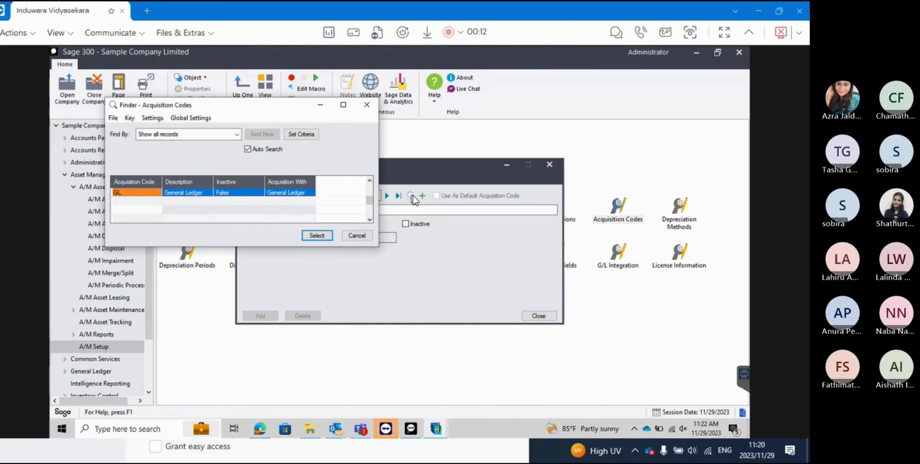
double_click(156, 191)
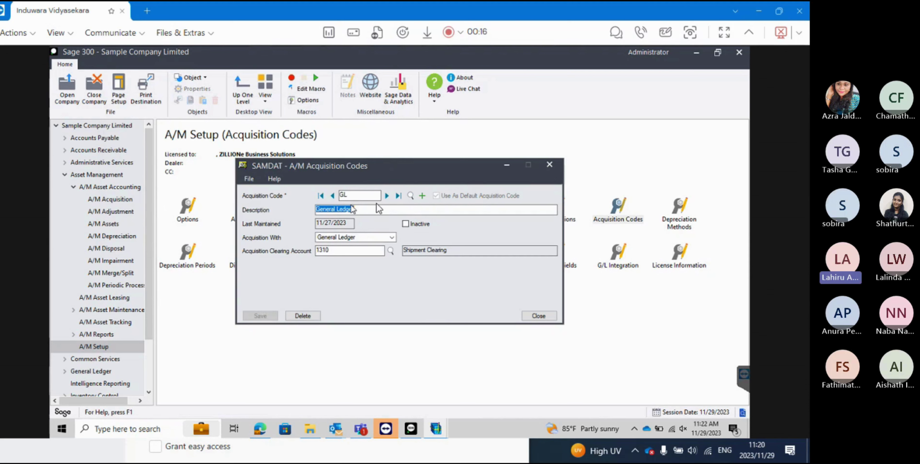
Review the Acquisition With choices for the GL code and set it to Account Payable.
click(391, 238)
click(392, 237)
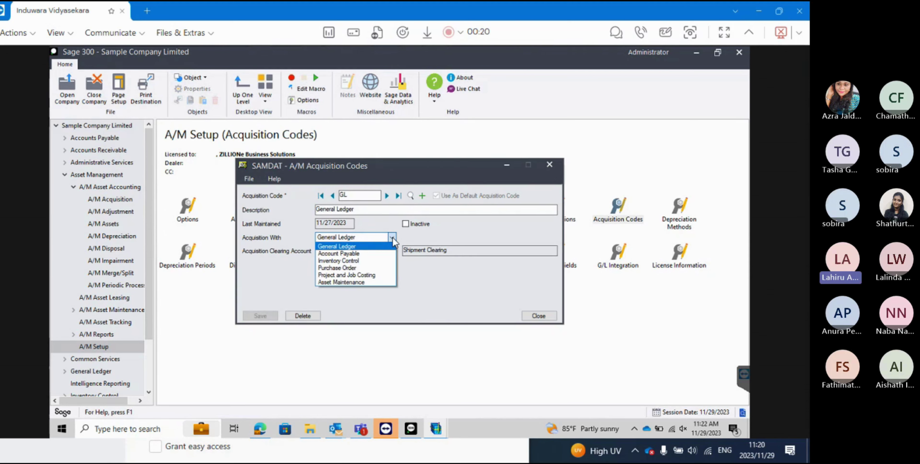
click(393, 238)
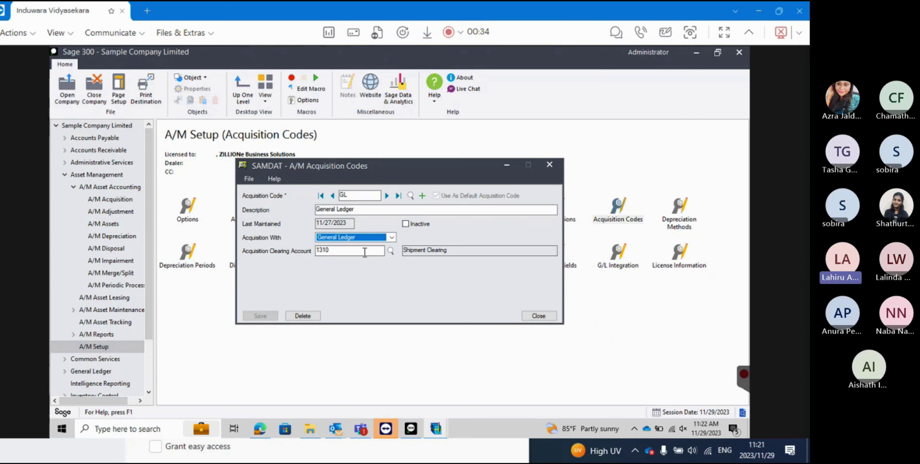
click(384, 239)
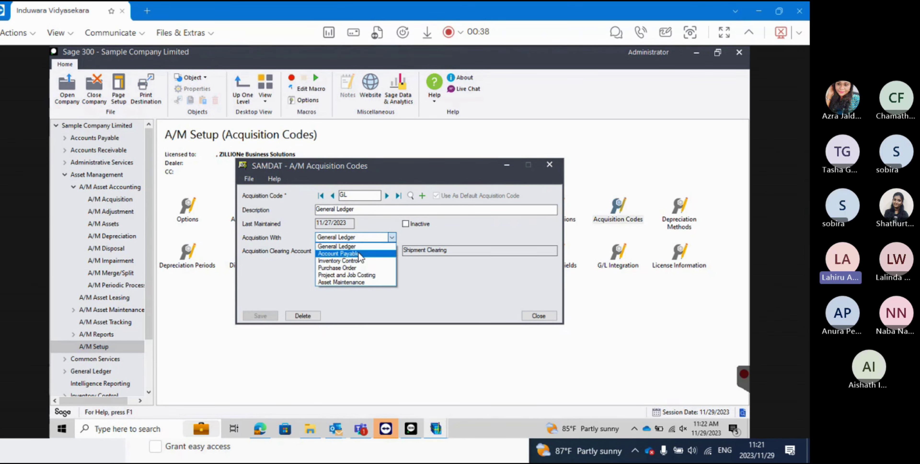
click(358, 252)
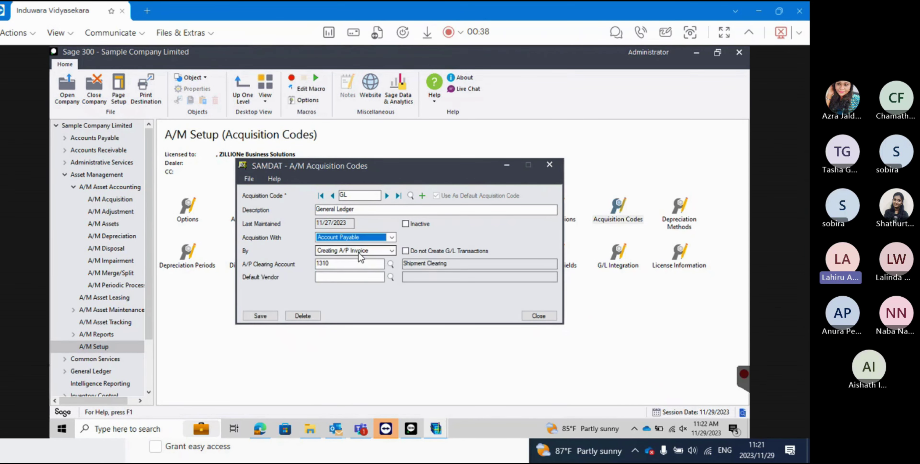
Review the By choices for Account Payable acquisitions, trying Creating Misc. Payment and Converting A/P Invoice.
click(393, 250)
click(392, 251)
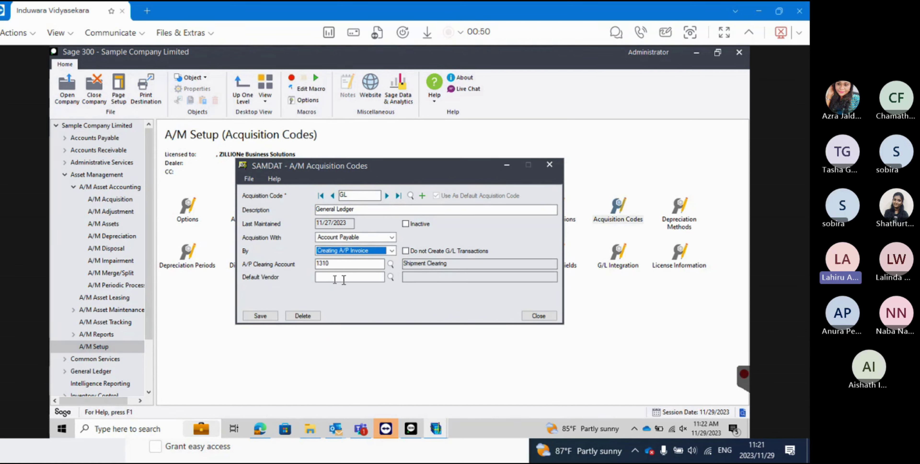
click(392, 251)
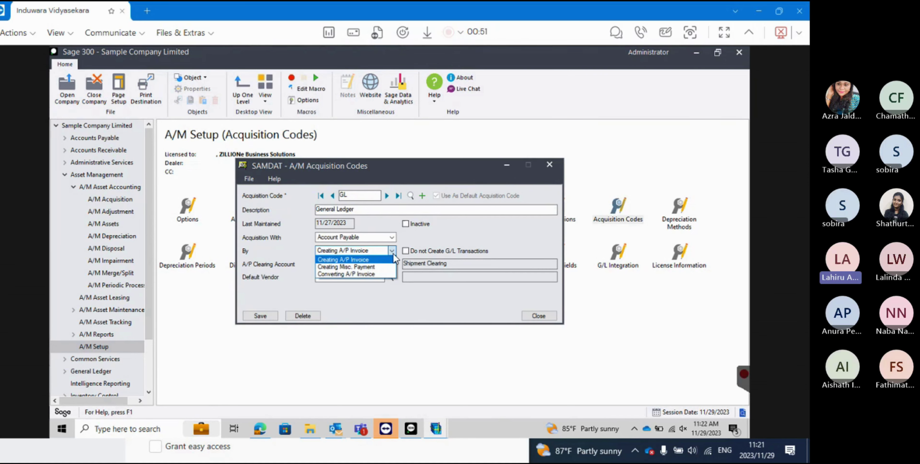
click(392, 251)
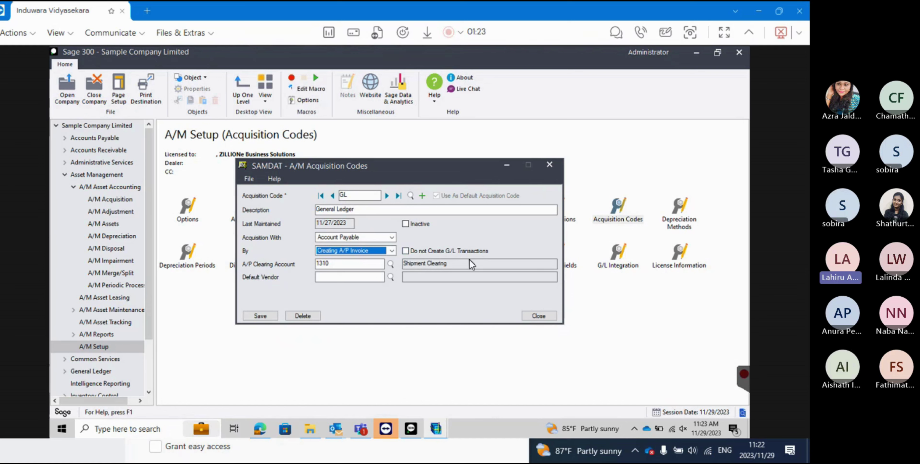
click(392, 251)
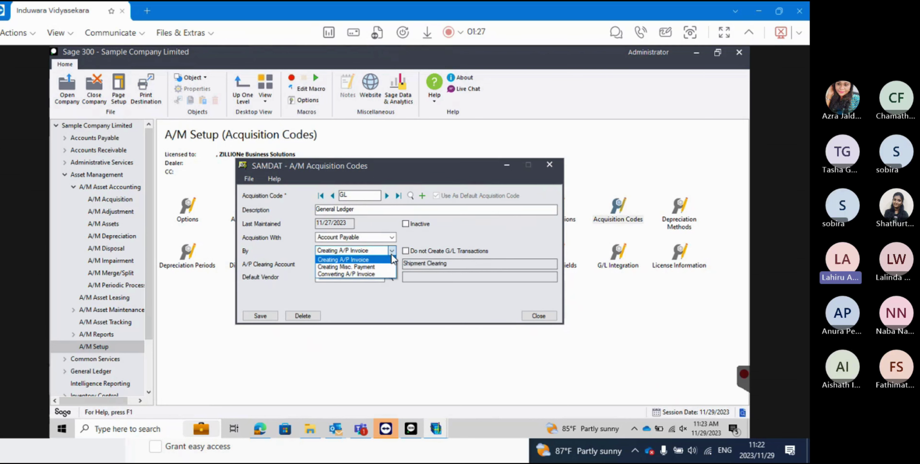
click(330, 267)
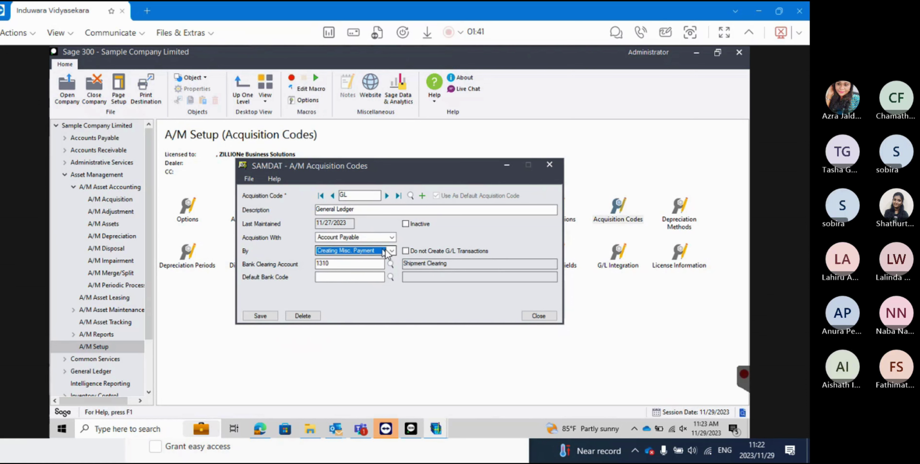
click(391, 251)
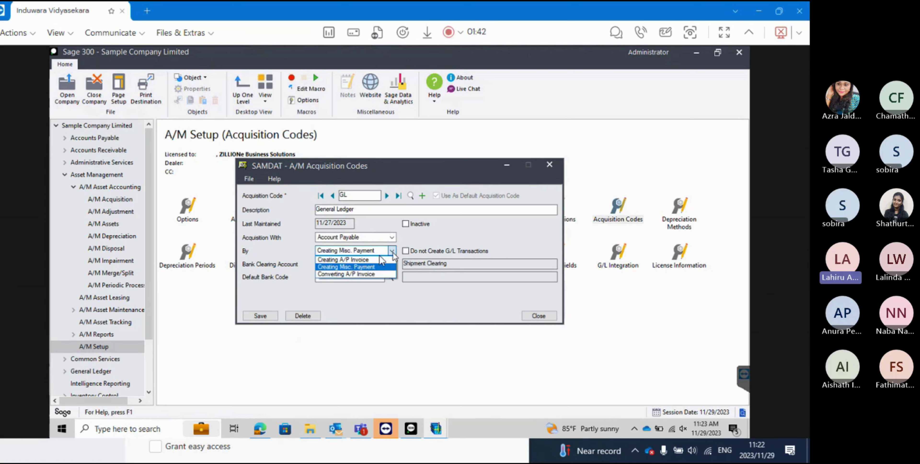
click(334, 275)
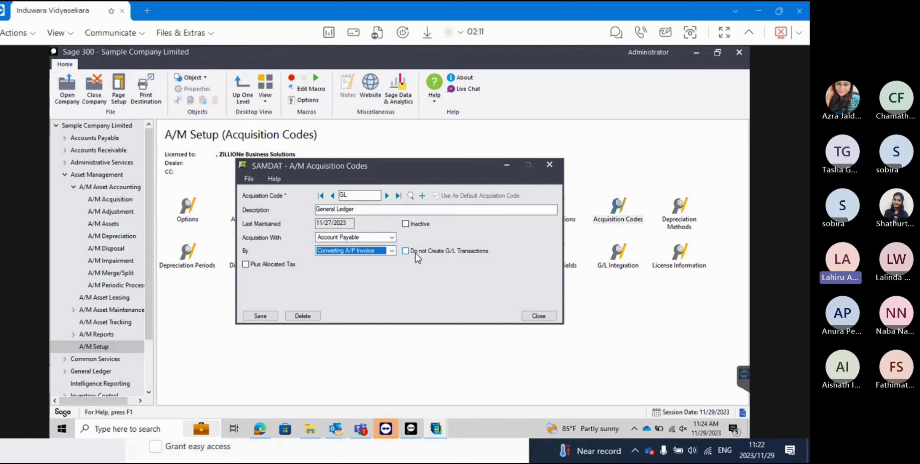
Try Inventory Control as the Acquisition With source and review its Convert Internal Usage To choices, keeping Single Asset Per Line.
click(393, 238)
click(393, 237)
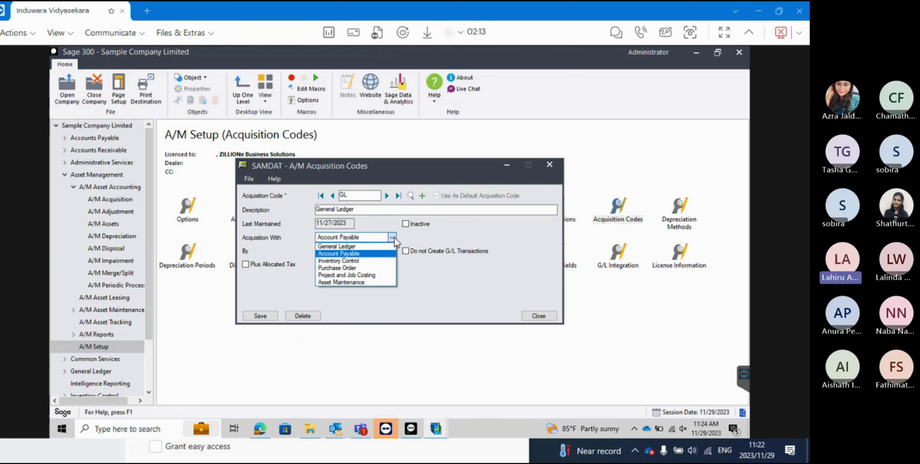
click(393, 237)
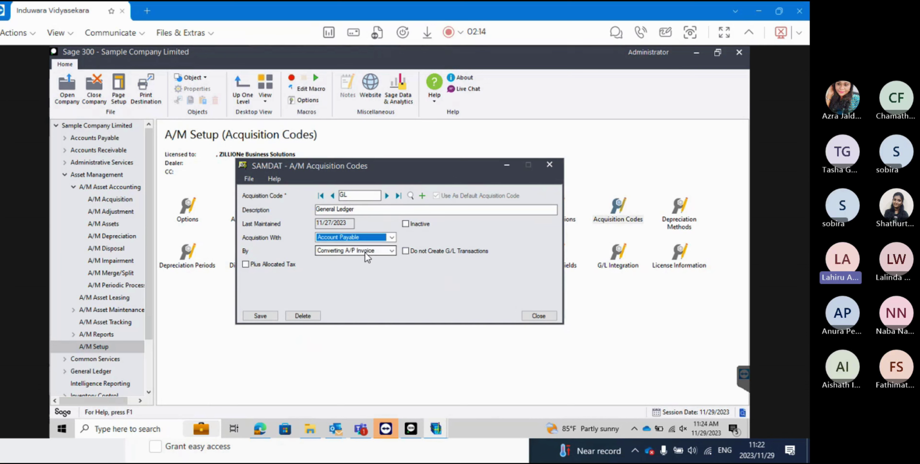
click(392, 238)
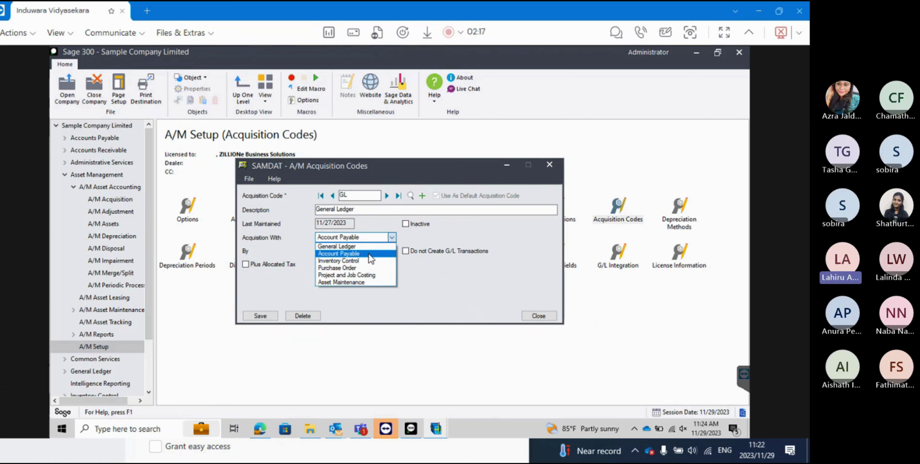
click(357, 261)
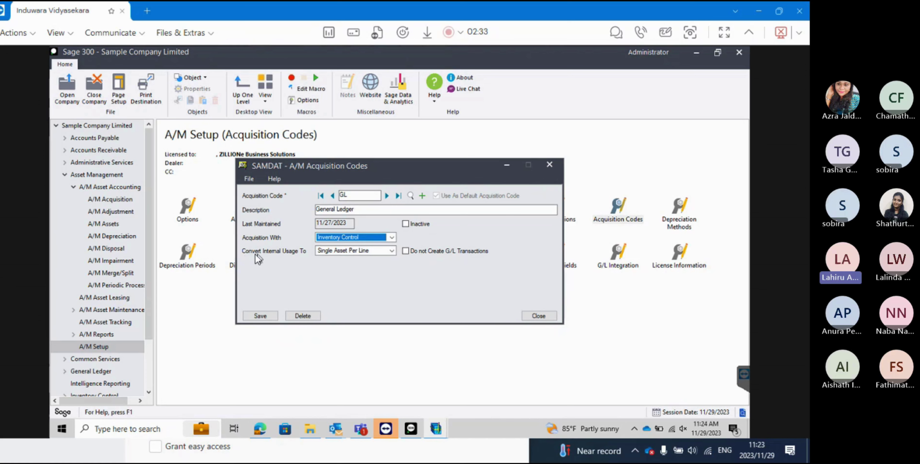
click(392, 251)
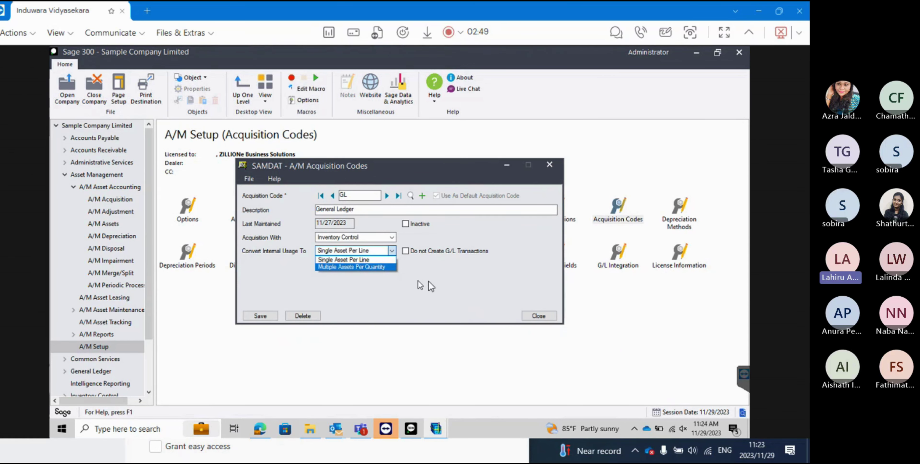
click(378, 283)
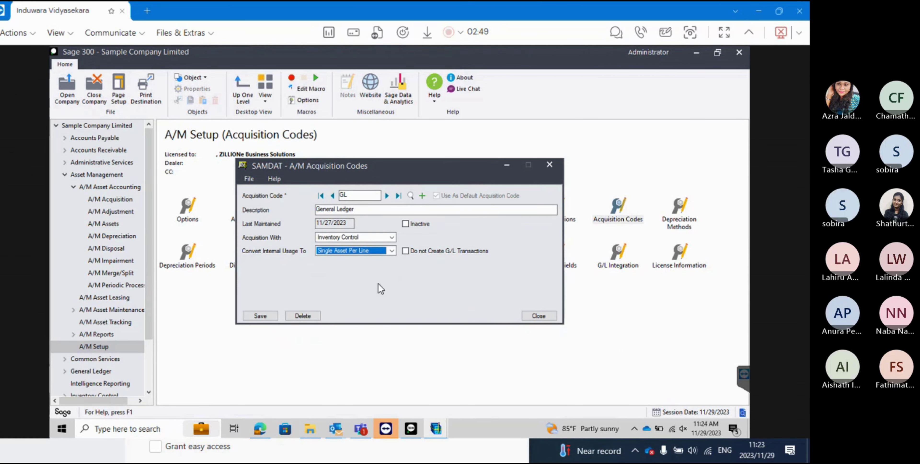
Try Purchase Order as the Acquisition With source and review its By, Convert Detail Line To and Duplicate P/O Checking choices.
click(396, 237)
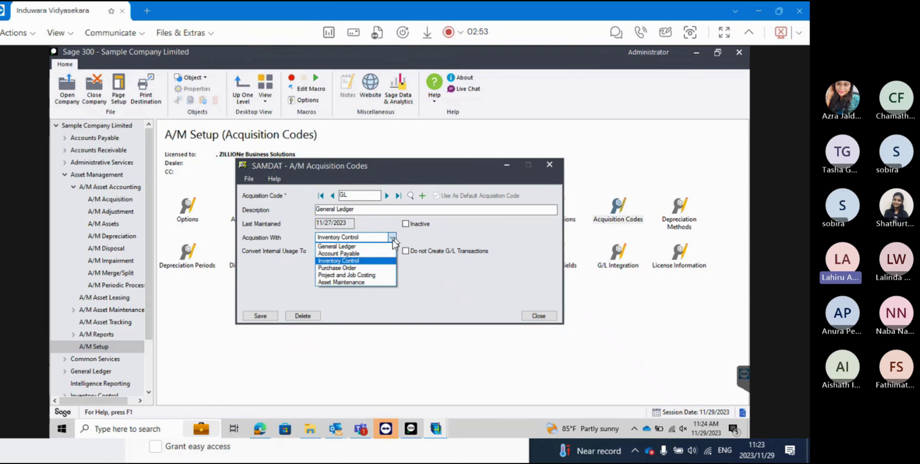
click(350, 268)
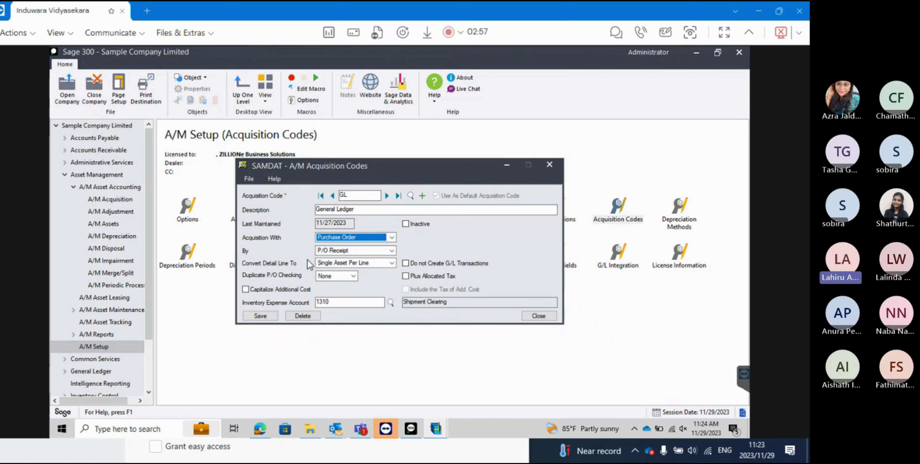
click(392, 252)
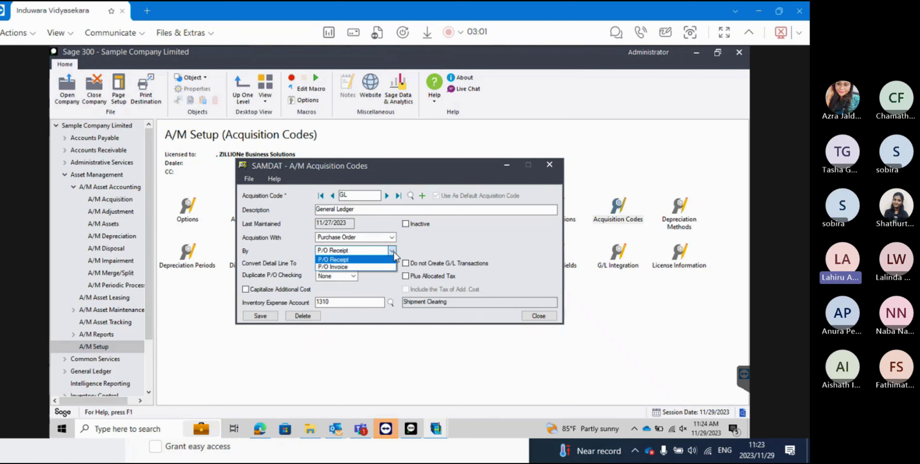
click(393, 252)
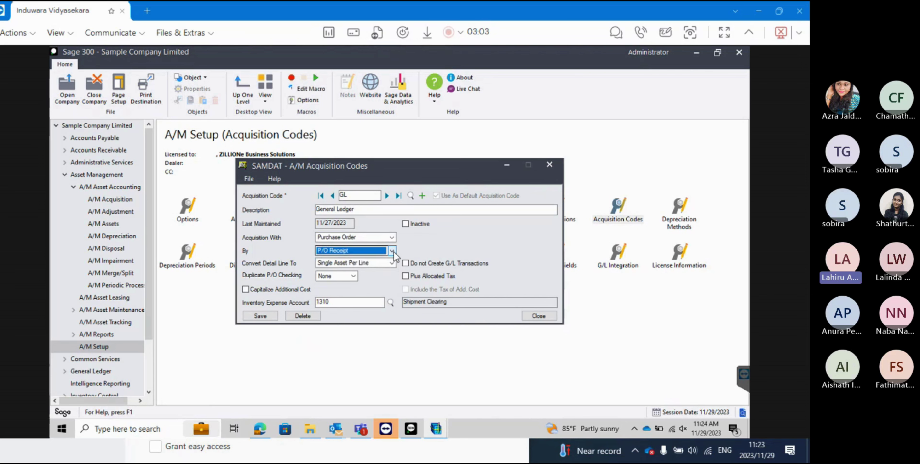
click(393, 264)
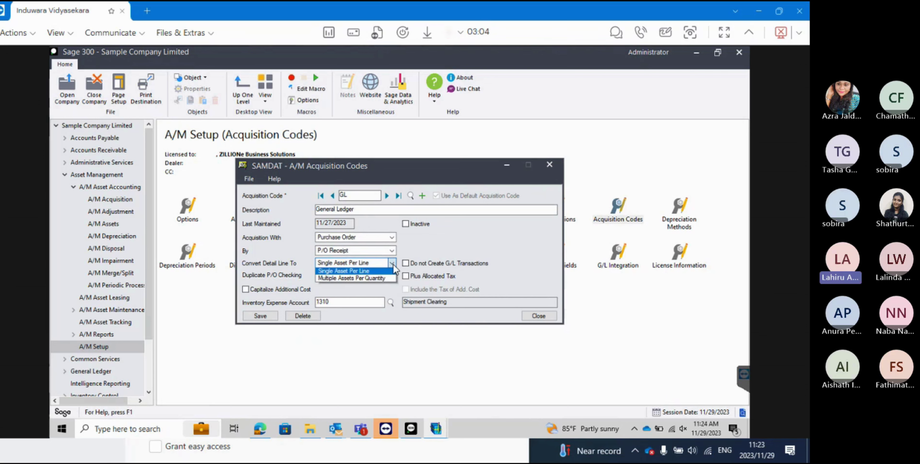
click(376, 271)
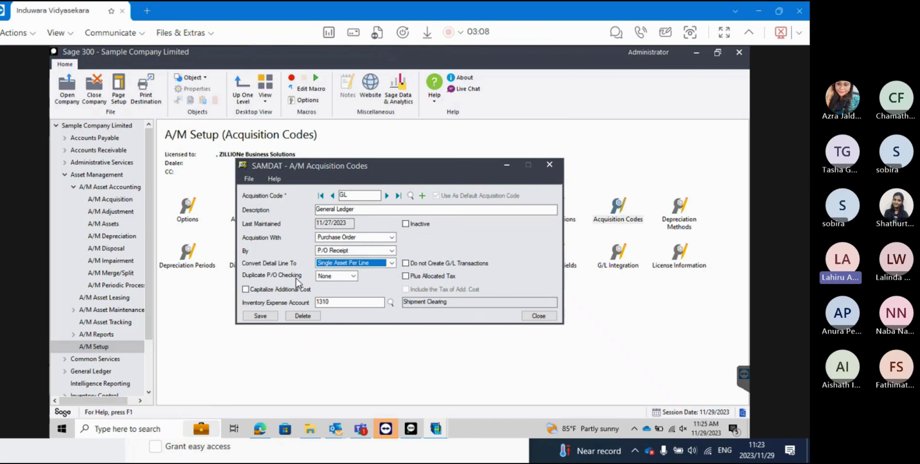
click(353, 276)
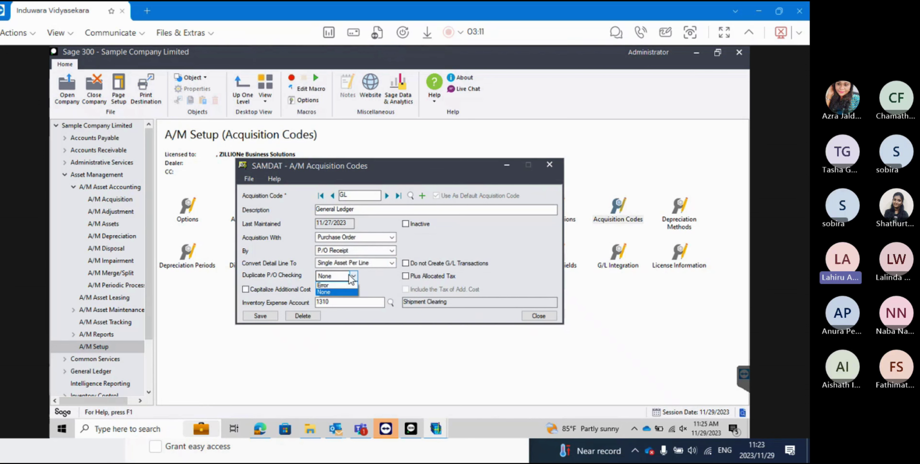
click(353, 278)
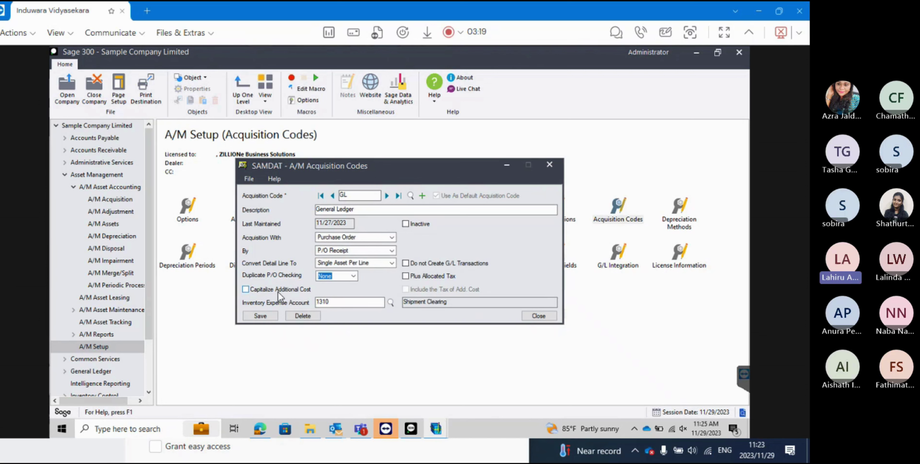
click(361, 252)
click(362, 252)
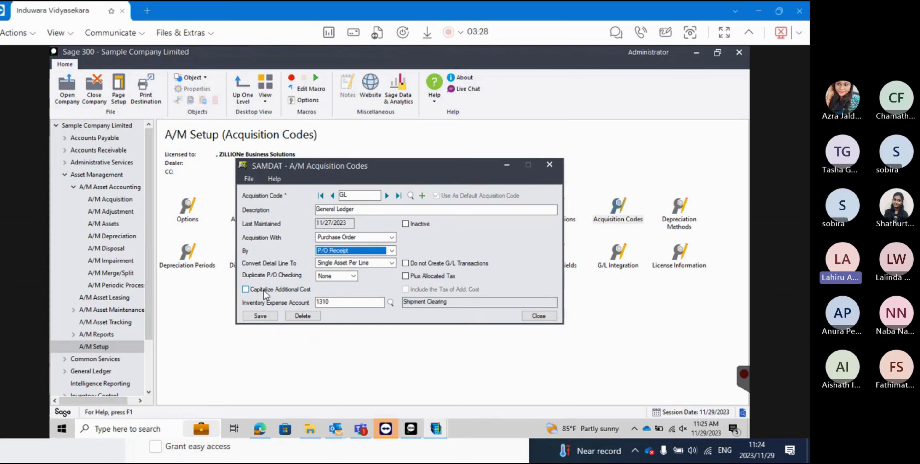
Try Project and Job Costing and Asset Maintenance as the Acquisition With source, and return it to General Ledger.
click(391, 237)
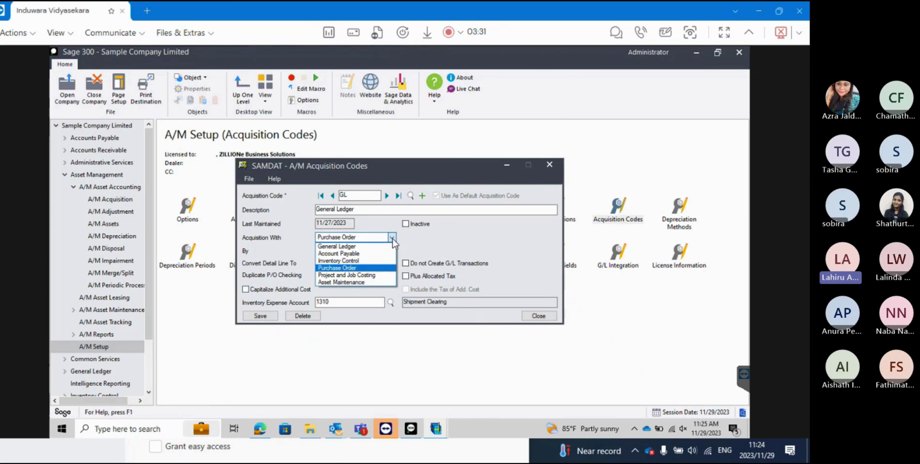
click(366, 276)
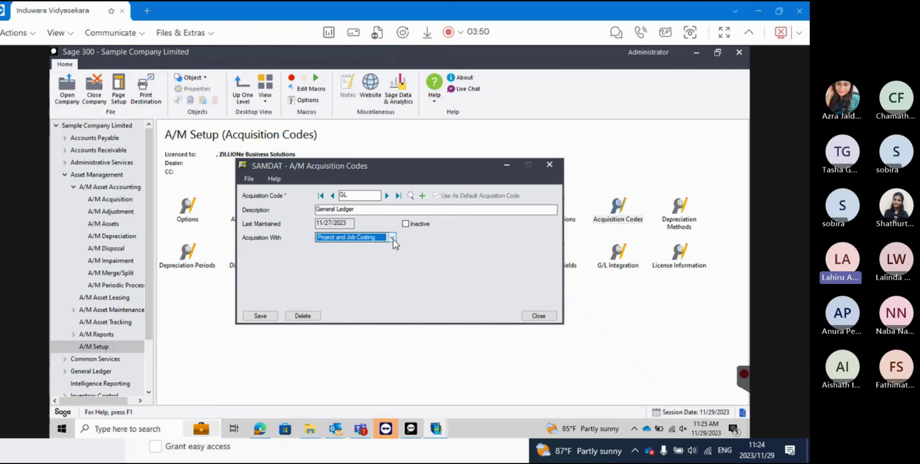
click(393, 239)
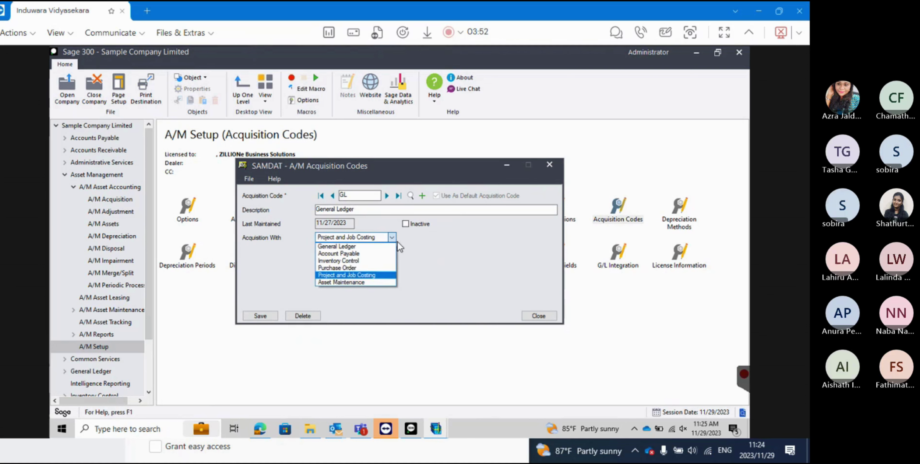
click(365, 282)
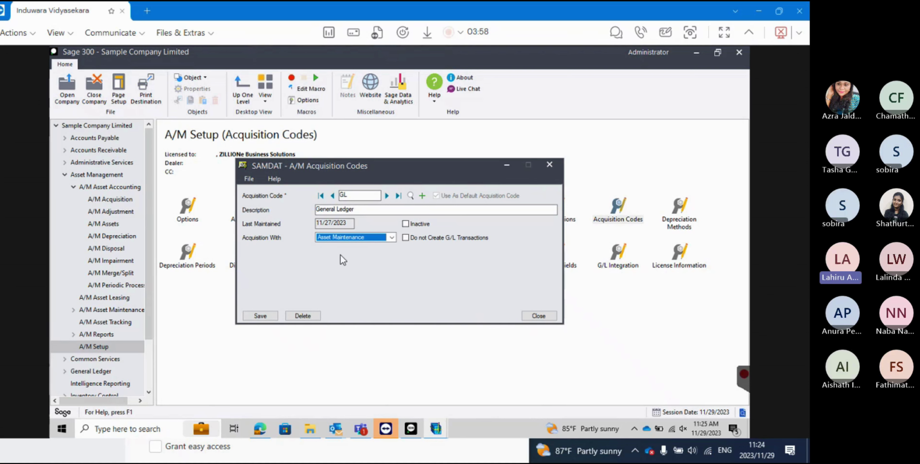
click(392, 237)
click(377, 246)
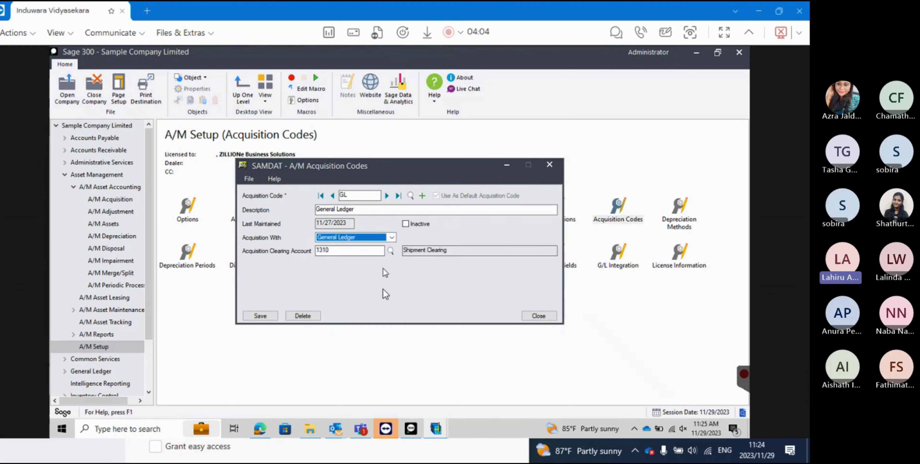
click(392, 237)
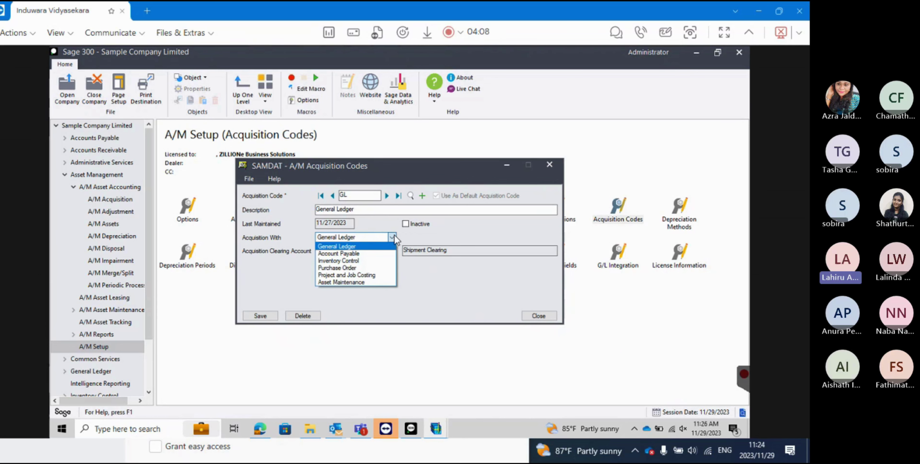
click(381, 253)
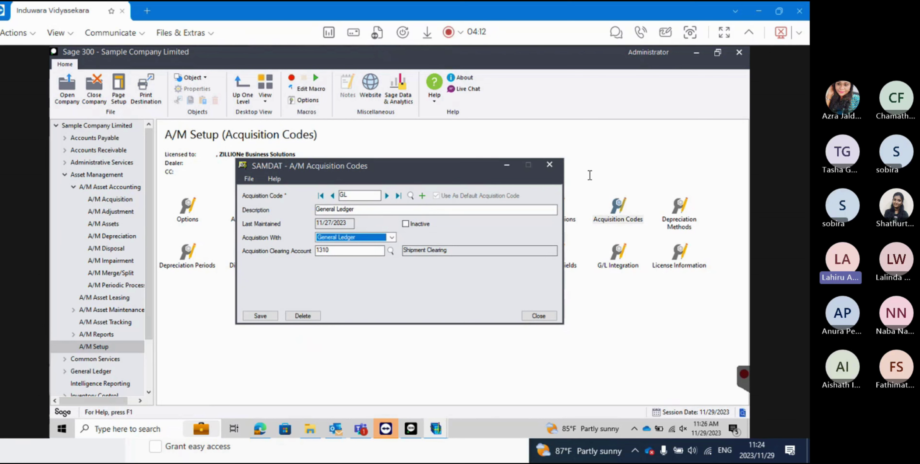
Close the Acquisition Codes setup, show the A/M Acquisition section and return to the open Acquisition Entry window.
click(553, 168)
click(409, 276)
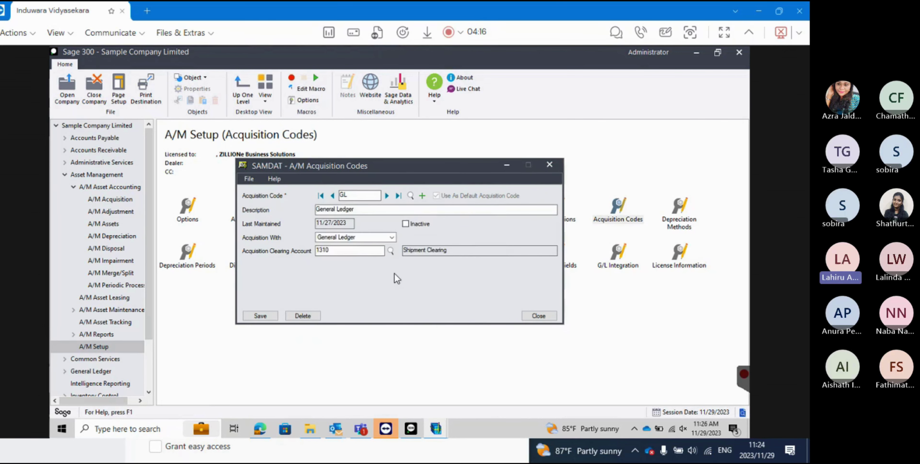
click(121, 204)
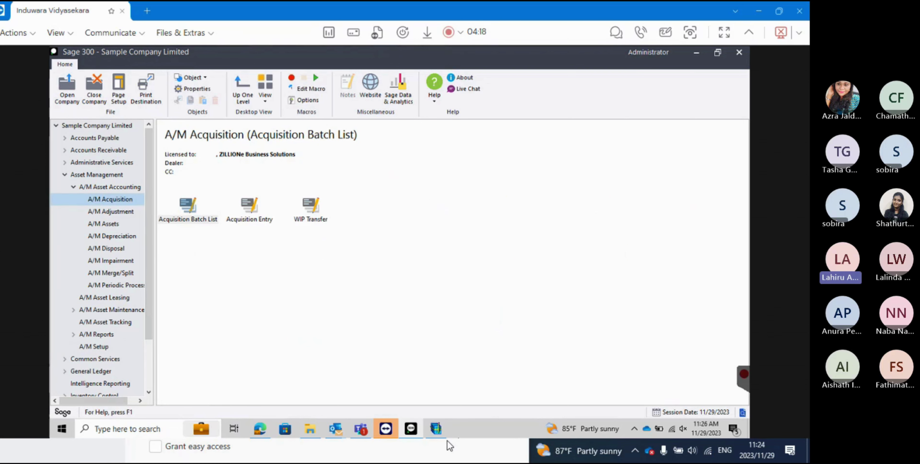
click(438, 430)
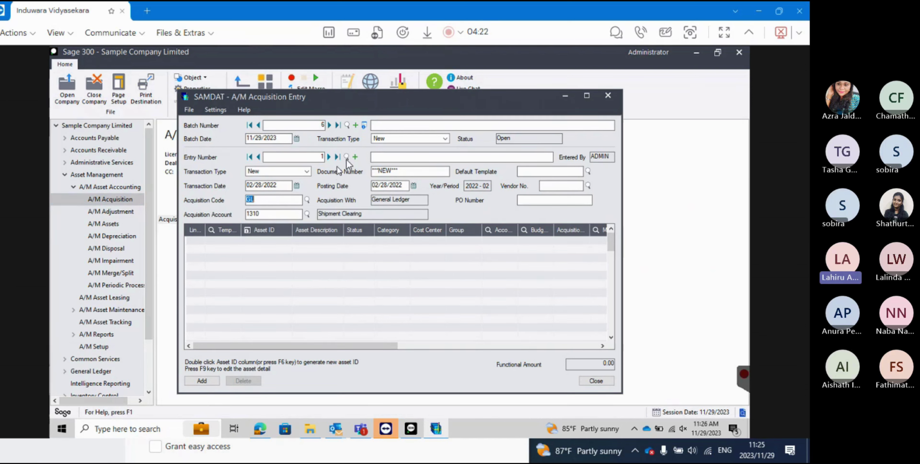
Enter "Test Aquistion" as the description of acquisition batch 6.
click(439, 127)
text(Test )
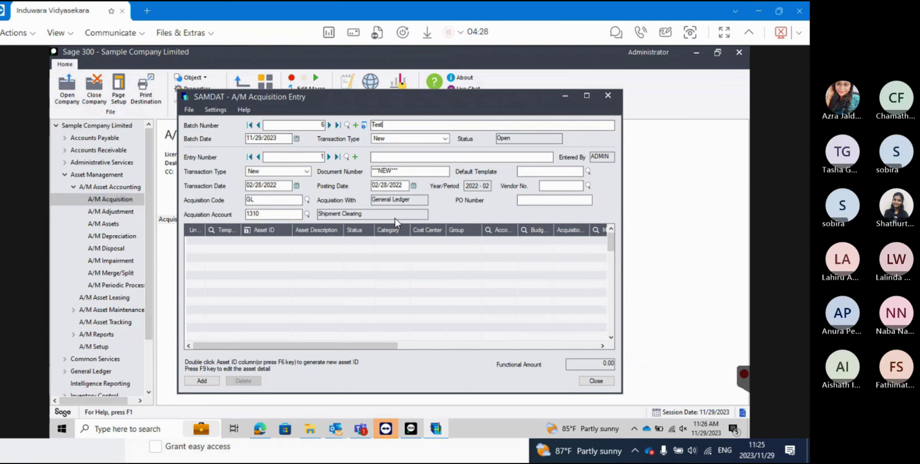
text(Aq)
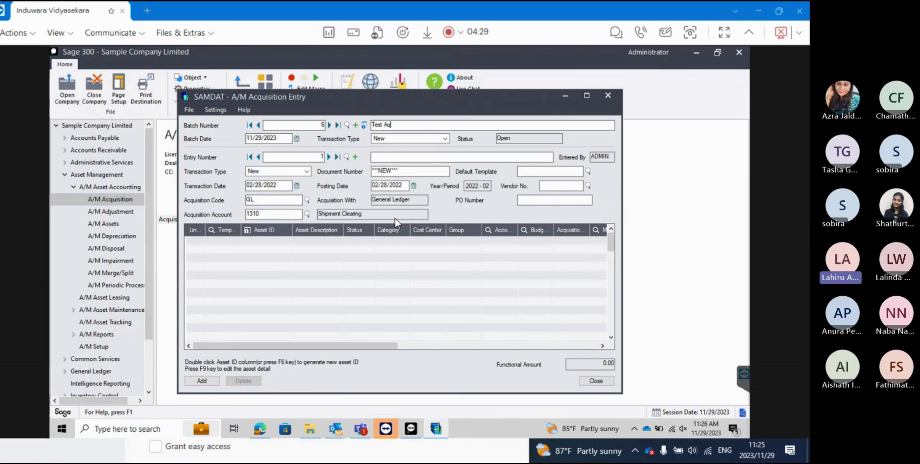
text(uistion)
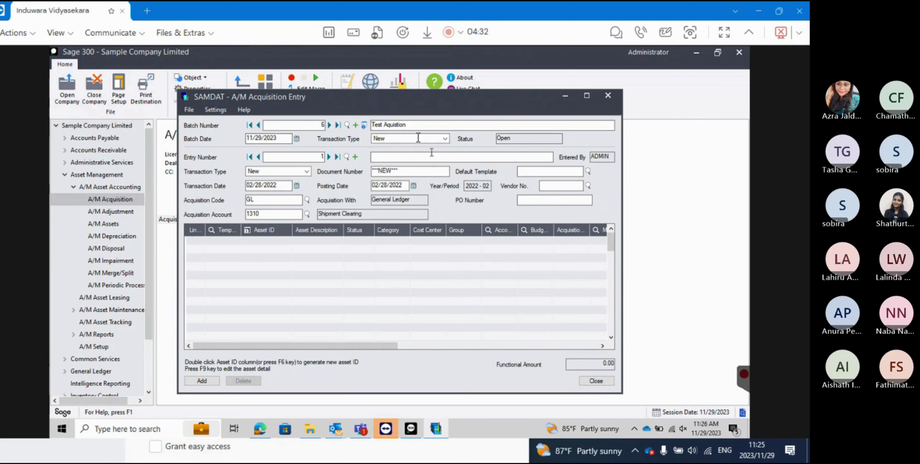
Enter "Test Aquistion" as the description of entry 1 and add a new asset line to its detail table.
click(396, 158)
text(Test Aquistion)
click(352, 265)
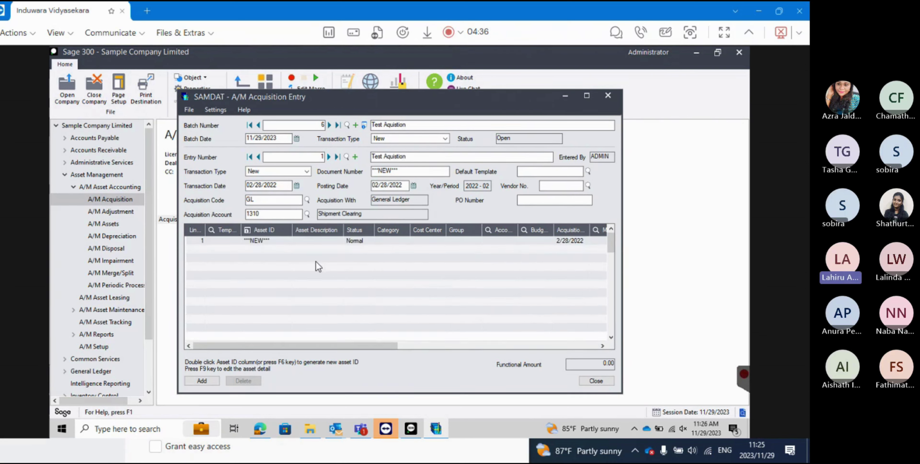
click(269, 242)
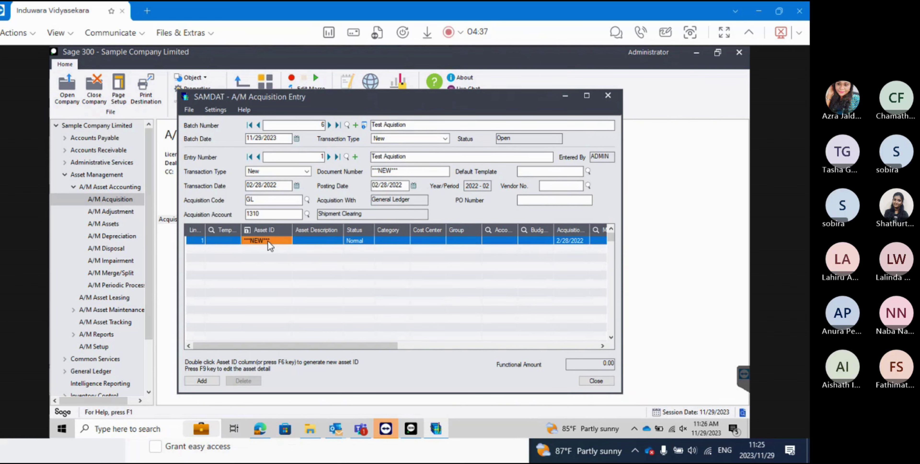
click(234, 240)
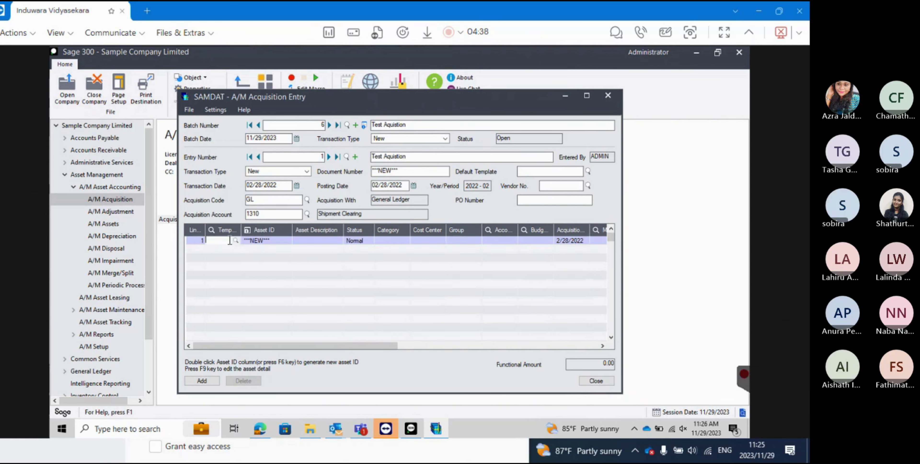
Start generating an asset ID for line 1, choosing cost center HO and category BLD.
double_click(267, 242)
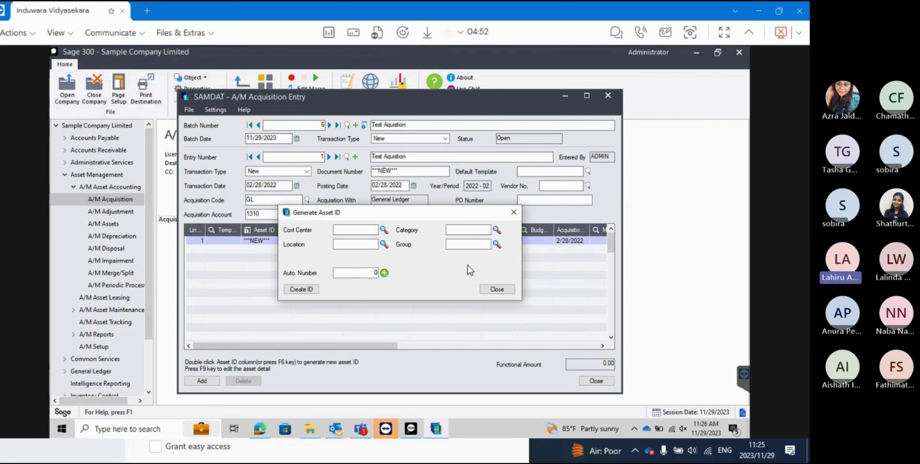
click(385, 230)
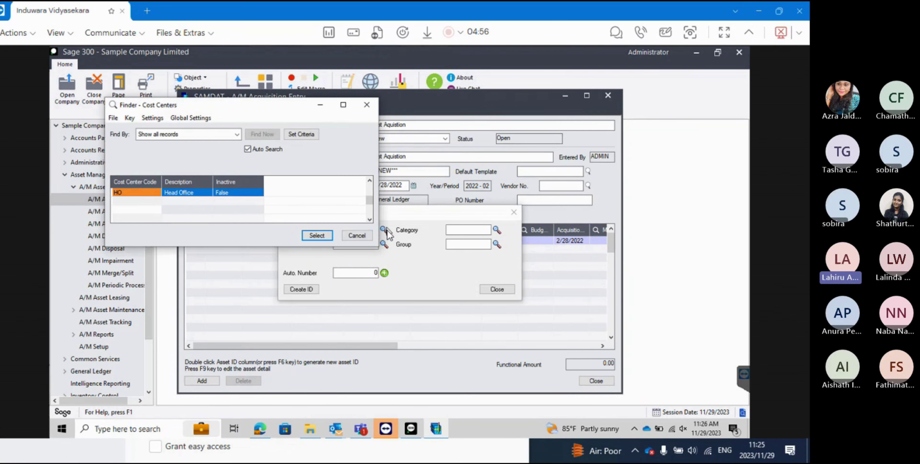
double_click(134, 192)
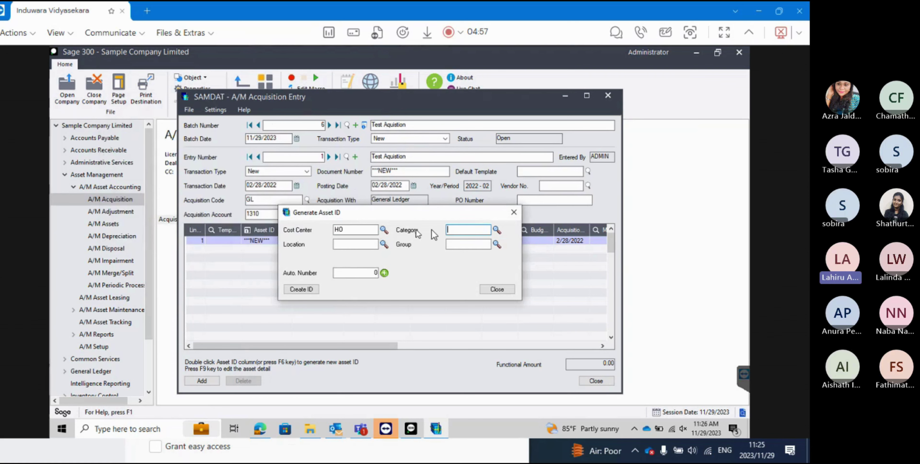
click(496, 231)
double_click(139, 193)
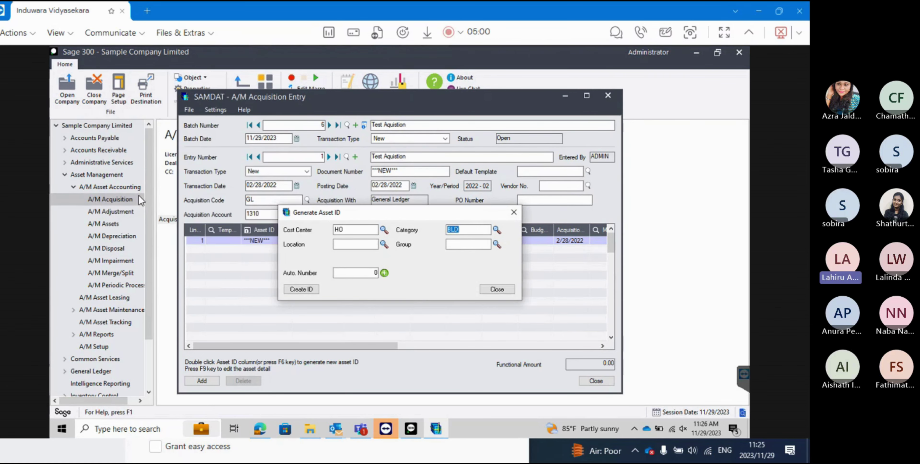
Choose location HO and group CM for the asset, and create its ID with auto number 10.
click(384, 244)
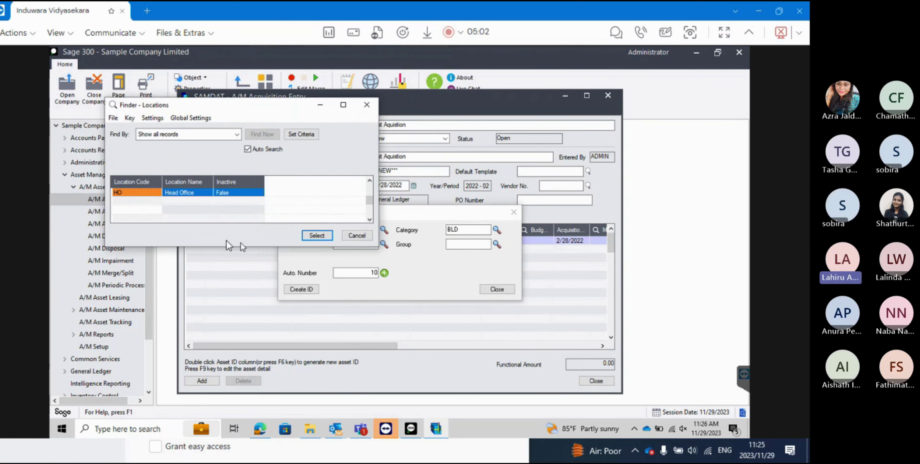
double_click(131, 195)
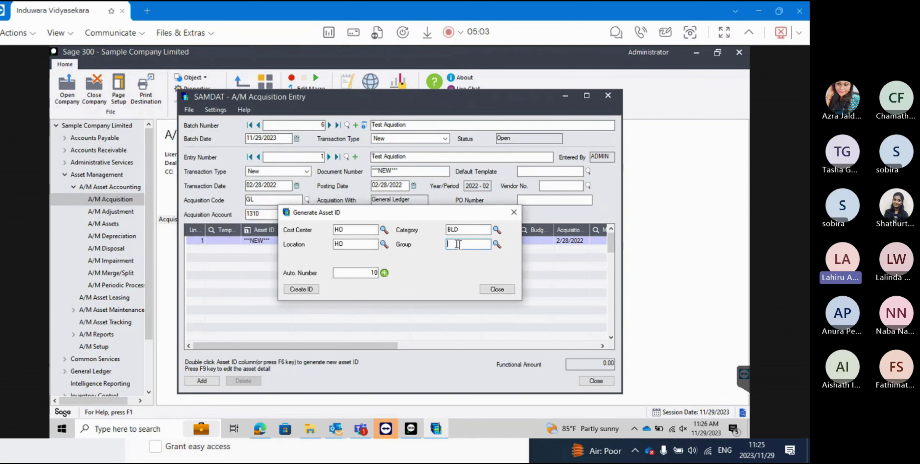
click(498, 245)
double_click(145, 192)
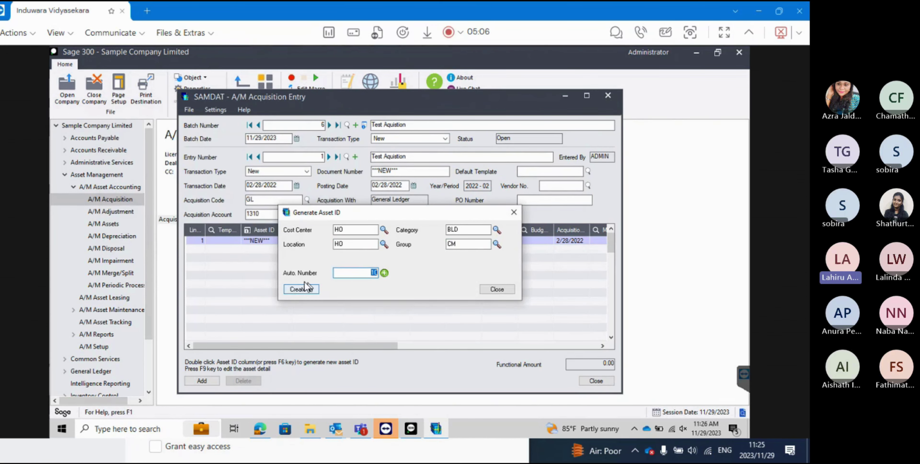
click(361, 275)
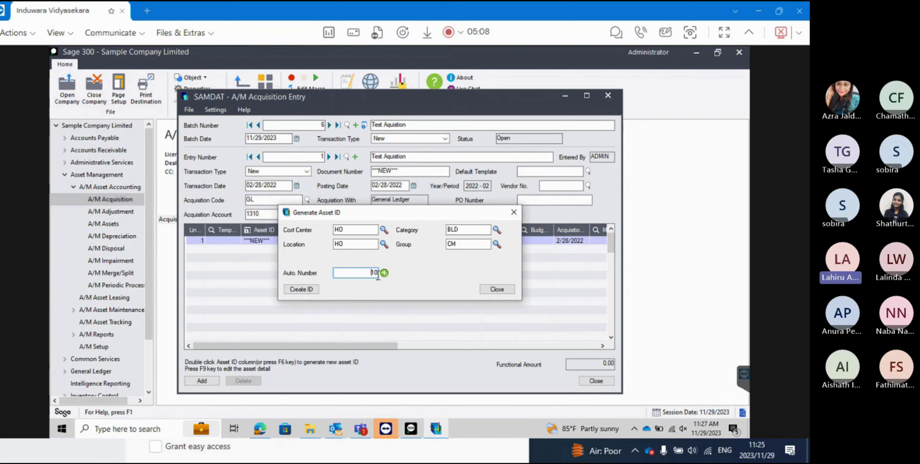
click(315, 291)
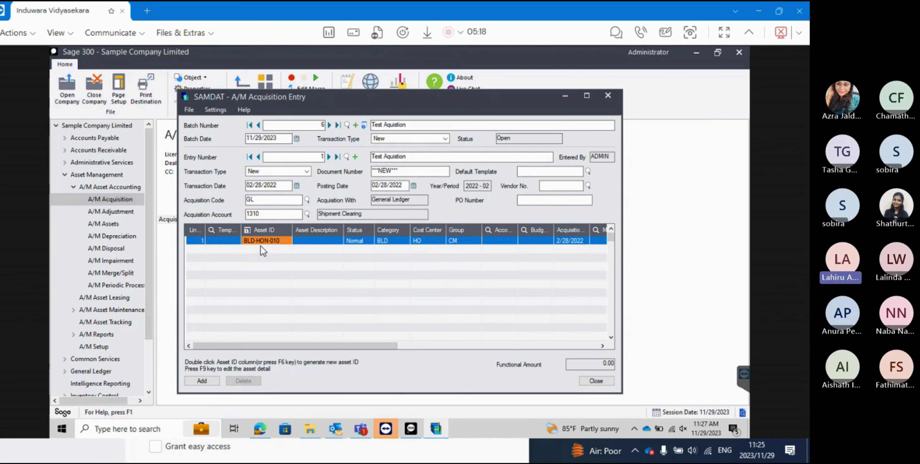
Review the asset ID segment settings in A/M Options and return to the open Acquisition Entry window.
click(96, 348)
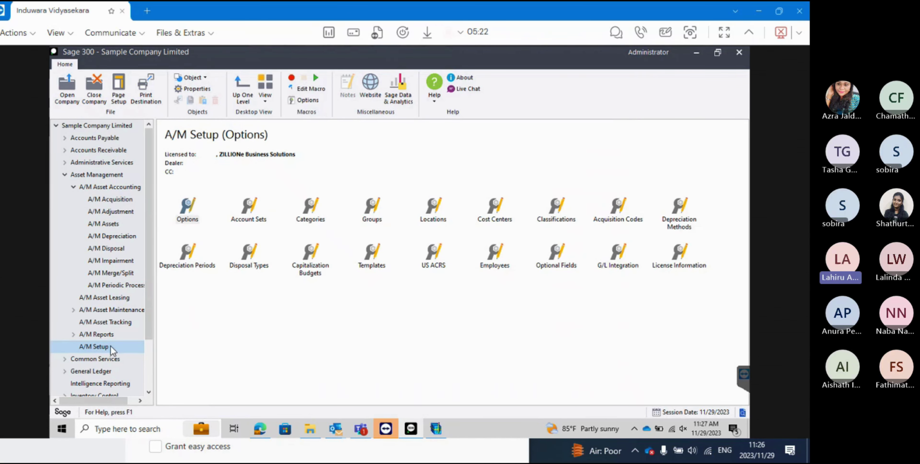
click(189, 211)
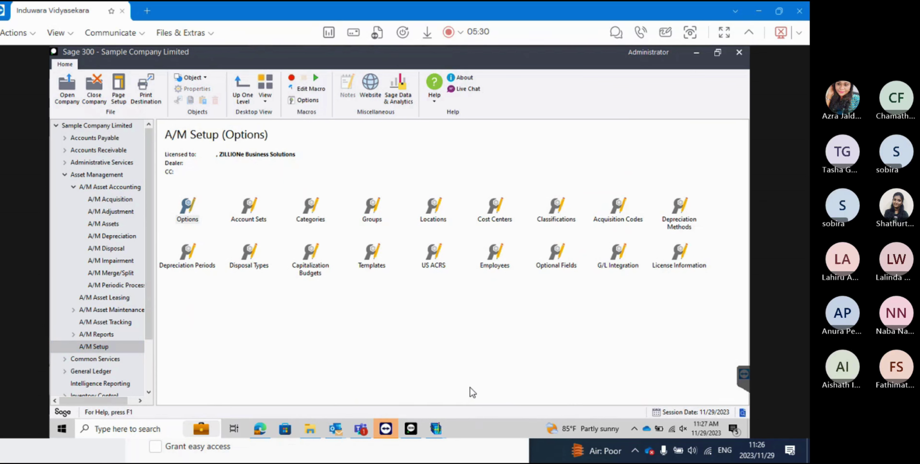
mouse_move(437, 429)
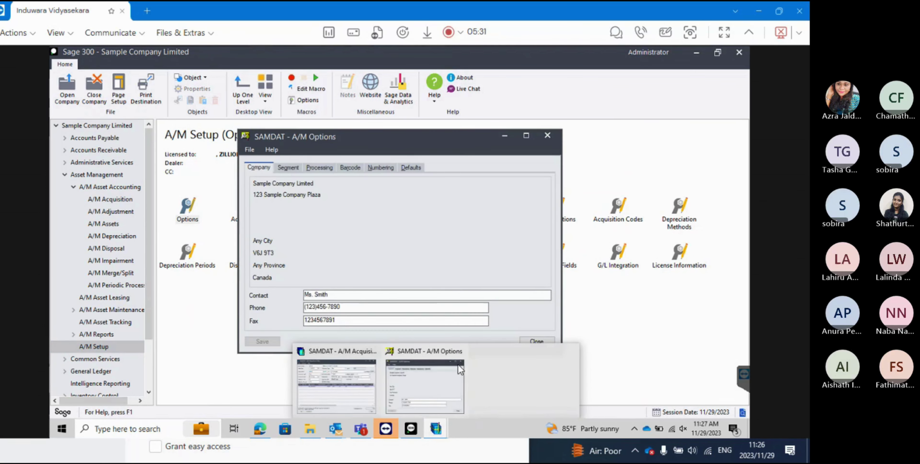
click(290, 169)
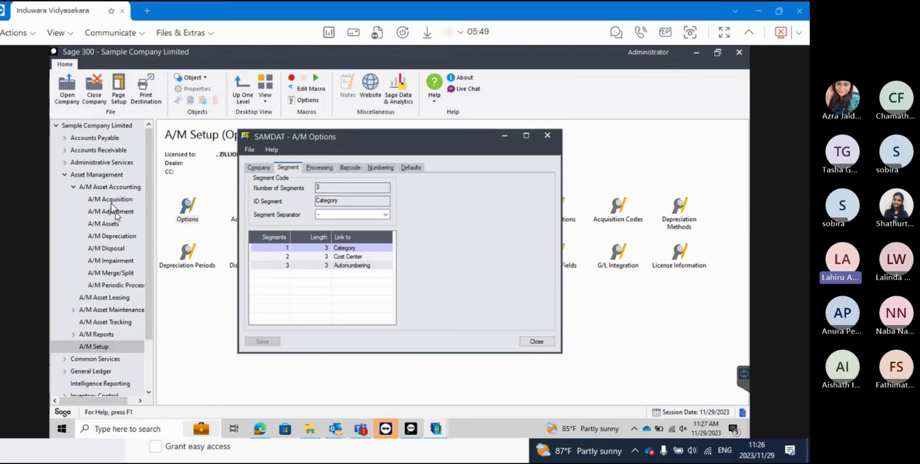
mouse_move(440, 427)
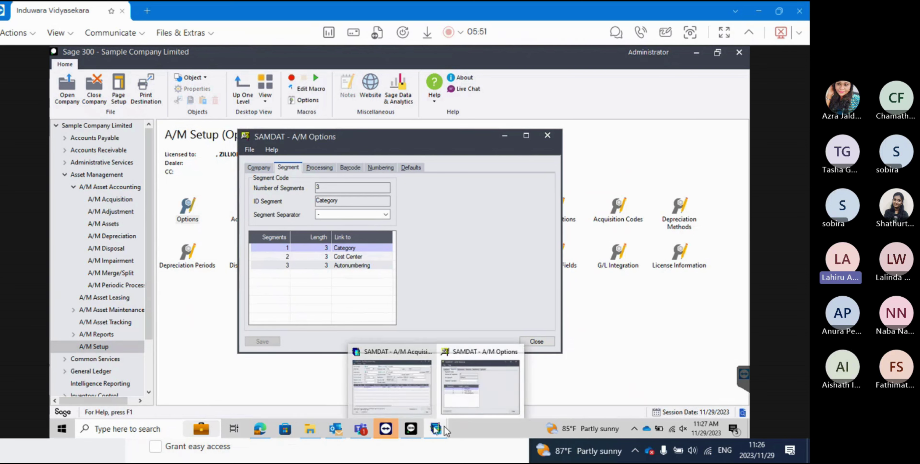
click(407, 395)
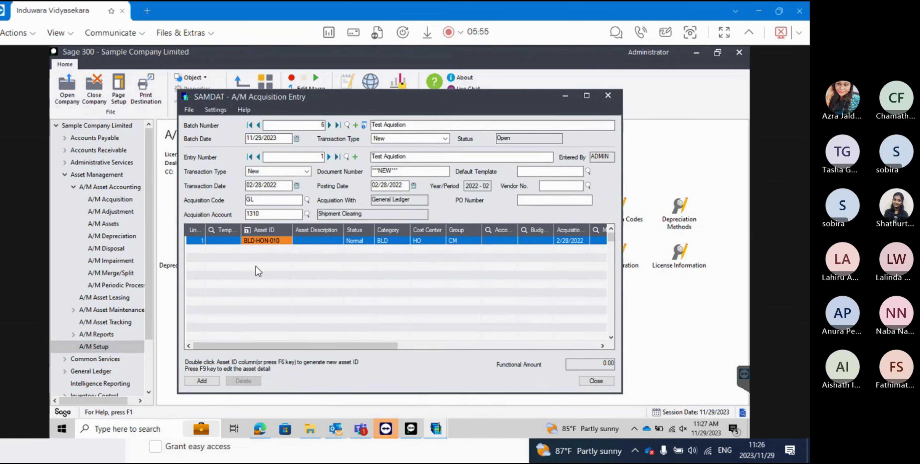
Enter "Test Aquistion" as the asset description of line 1.
click(317, 242)
click(316, 242)
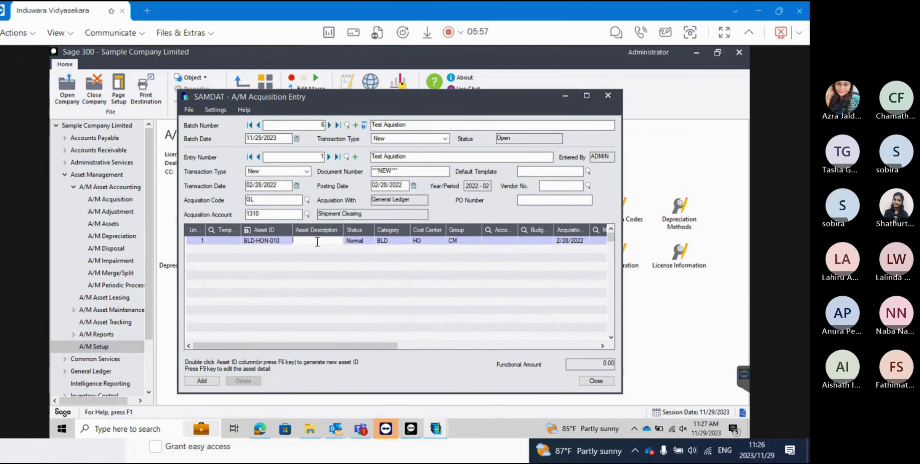
click(345, 269)
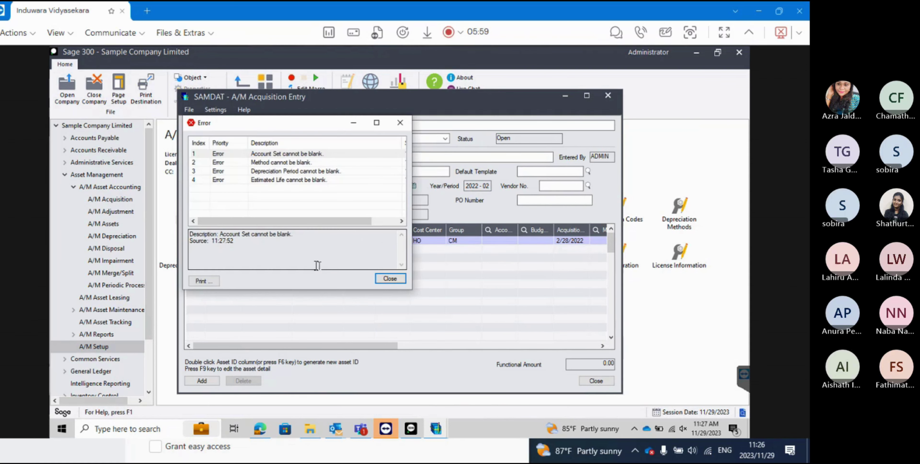
click(389, 280)
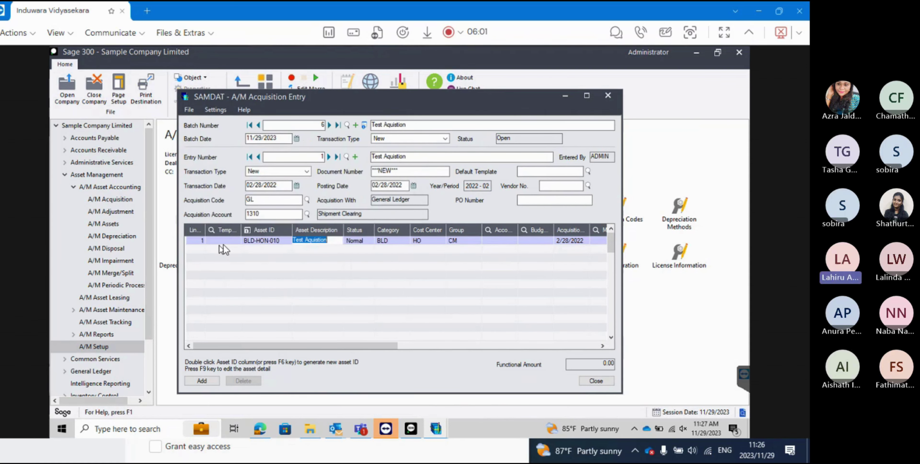
Apply the BLD (Building) asset template to line 1 of the acquisition entry.
click(233, 242)
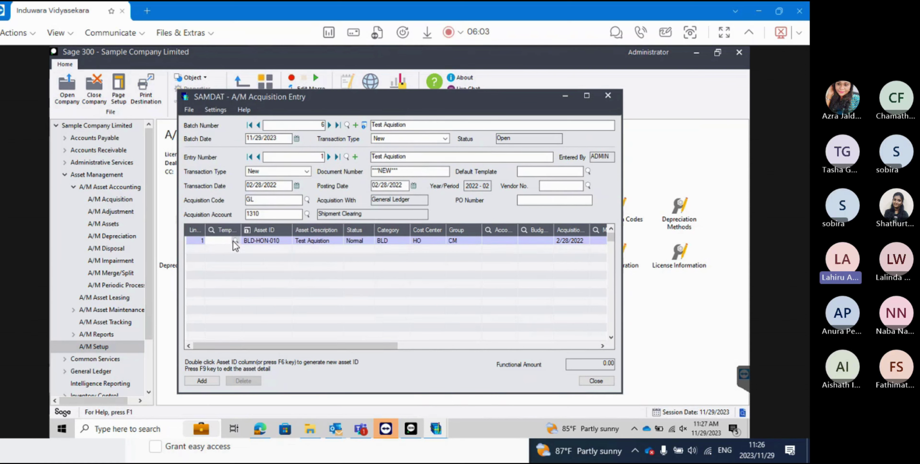
click(234, 241)
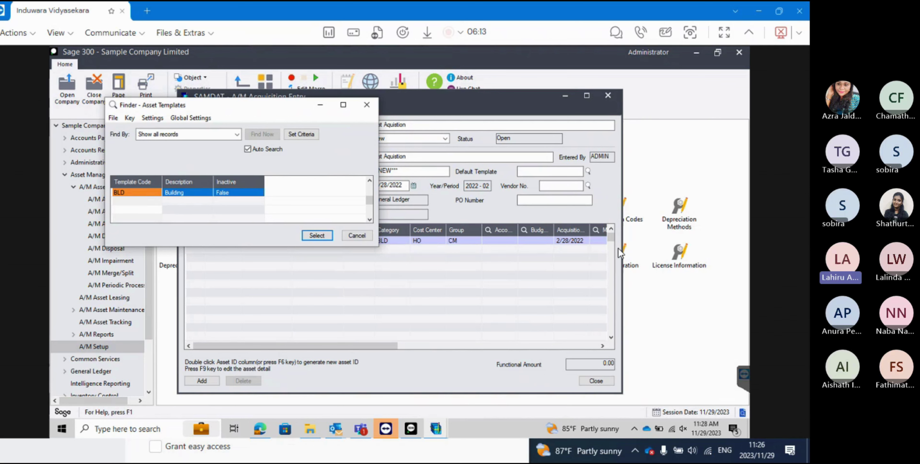
double_click(140, 195)
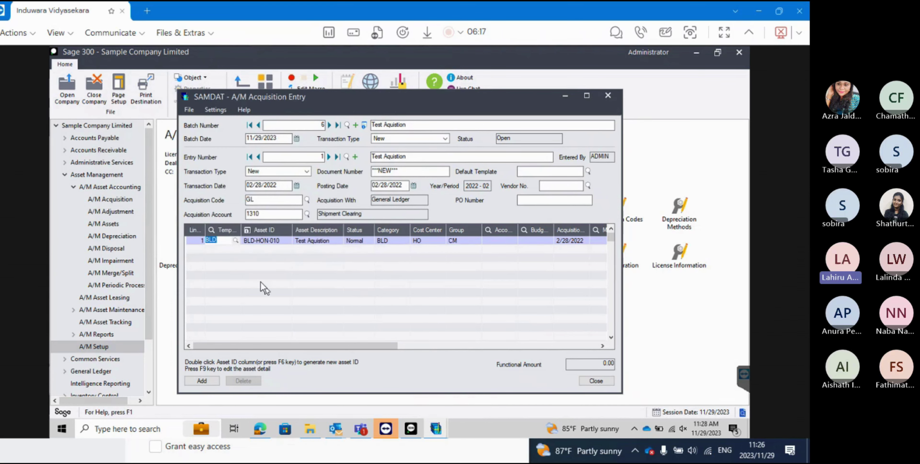
click(220, 250)
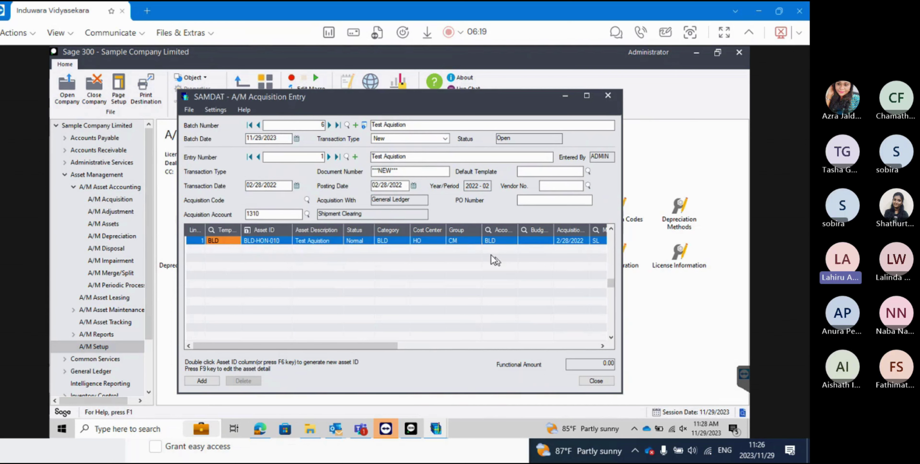
drag(355, 346, 284, 344)
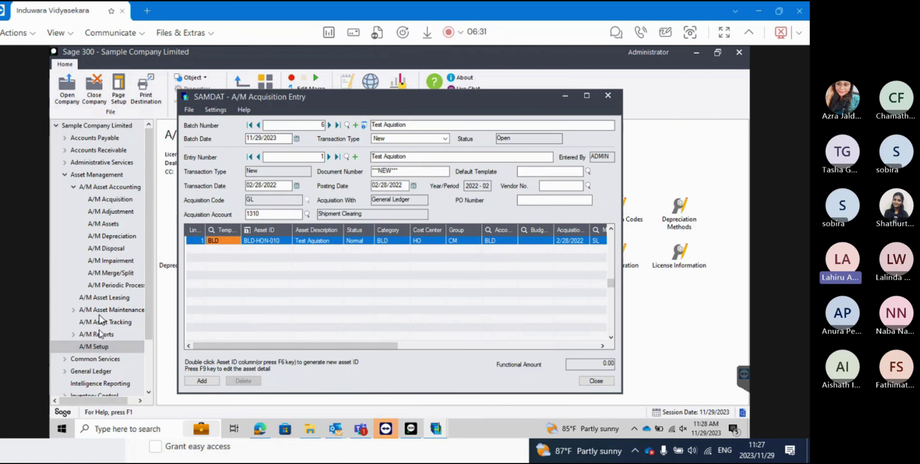
Open the A/M Templates setup and review the master settings of the BLD template.
click(105, 345)
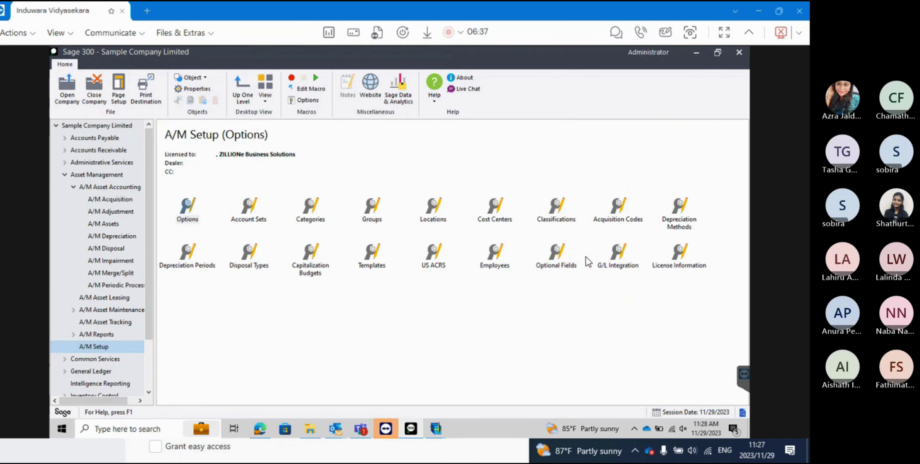
double_click(363, 257)
mouse_move(440, 435)
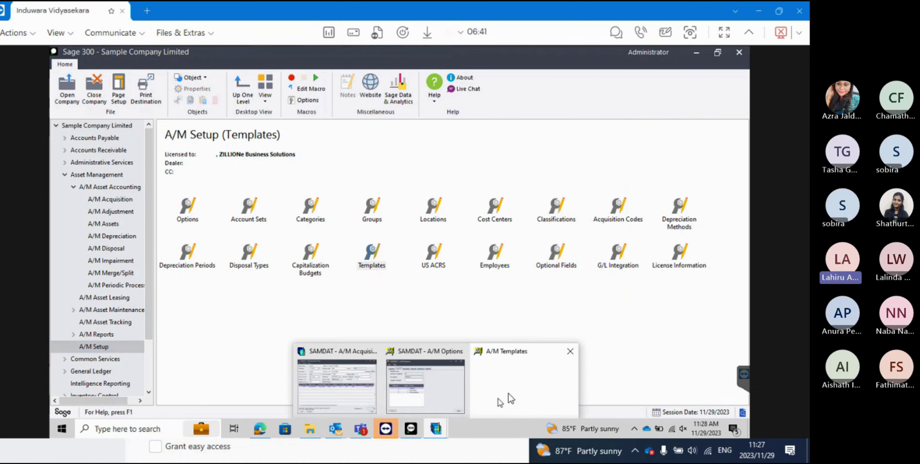
click(512, 376)
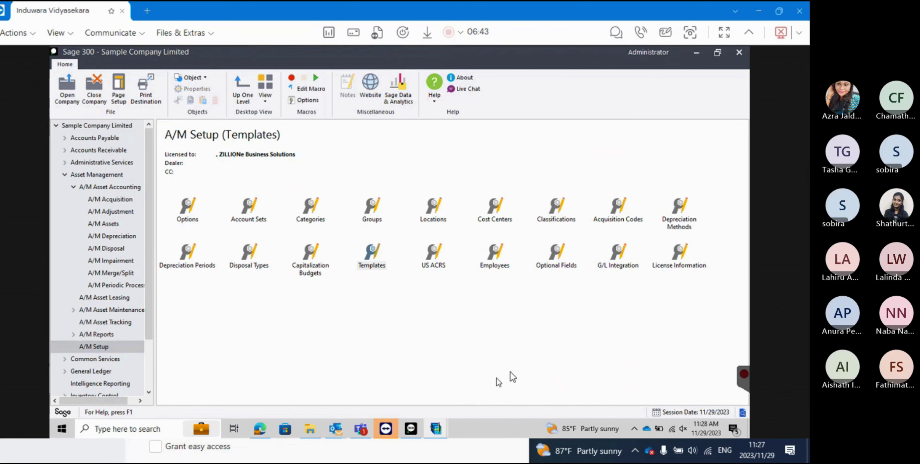
click(375, 157)
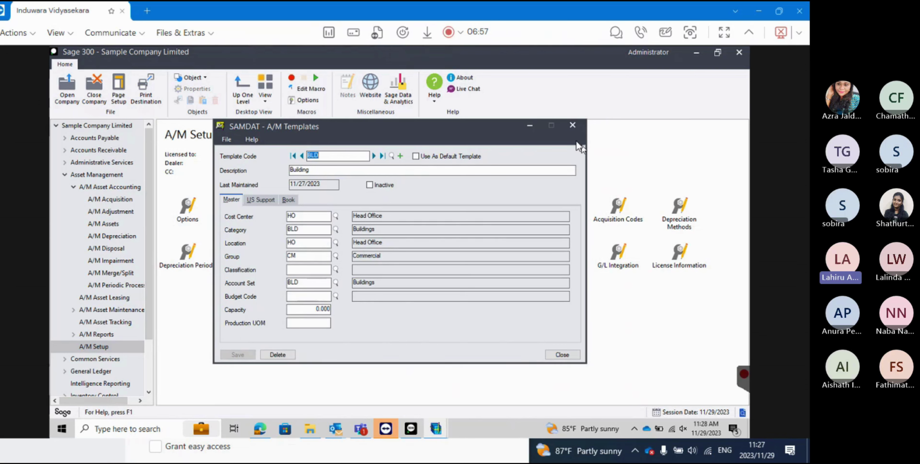
Close the A/M Templates and A/M Options windows and return to the Acquisition Entry window.
click(572, 125)
mouse_move(448, 423)
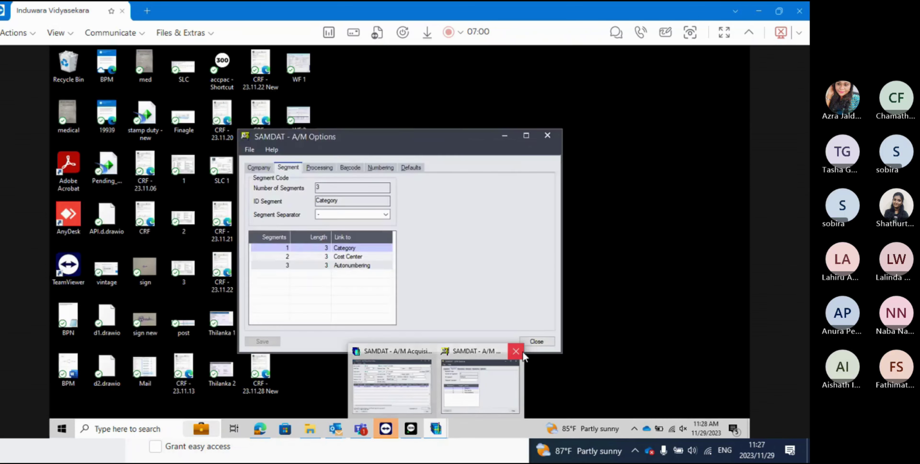
click(523, 351)
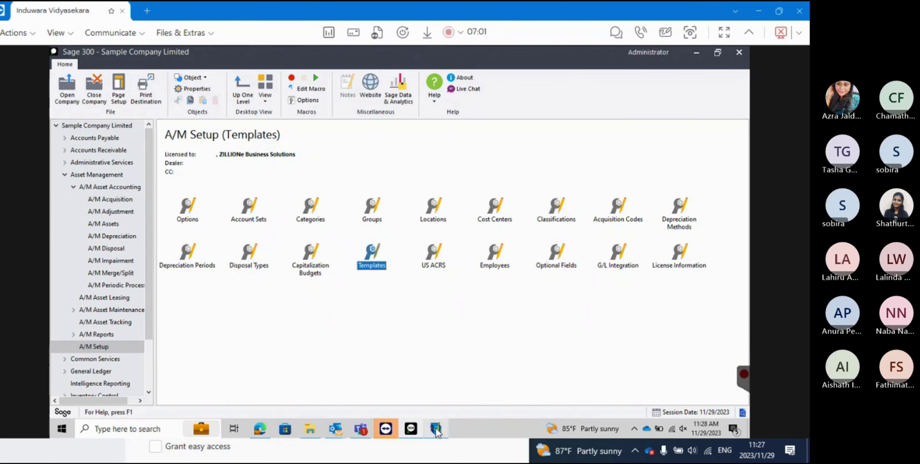
click(436, 427)
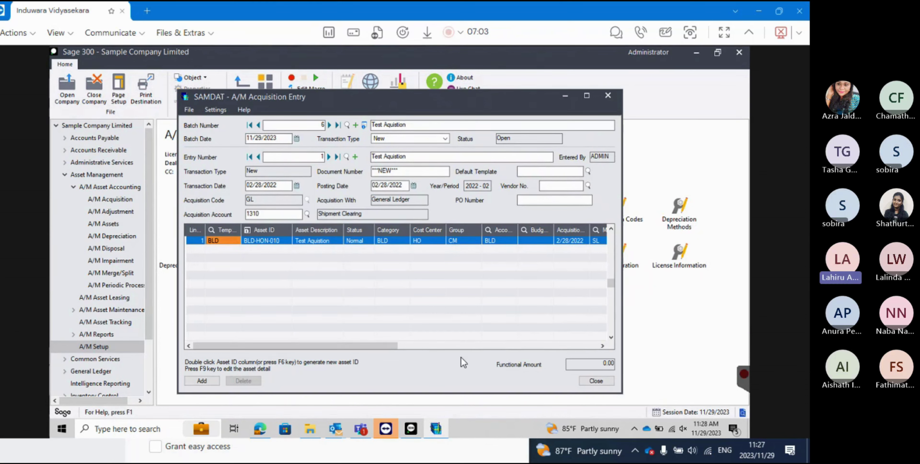
Set the book original price of asset line 1 to 5,000,000.
drag(391, 347, 577, 349)
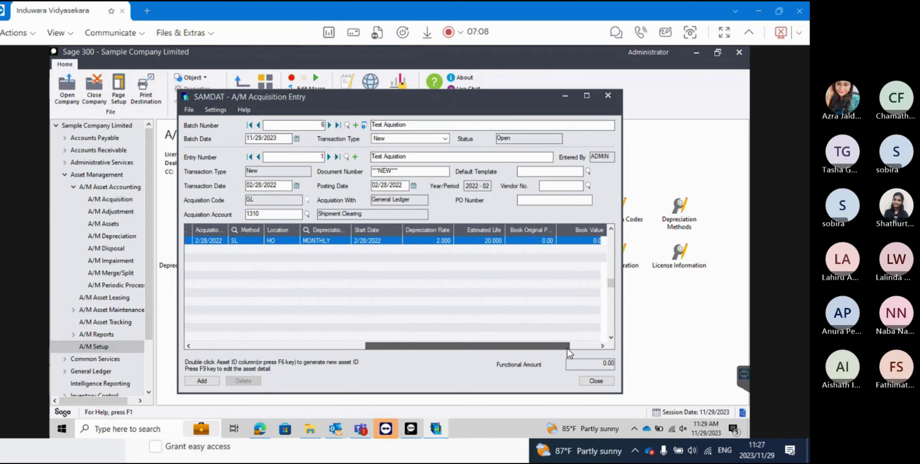
click(538, 241)
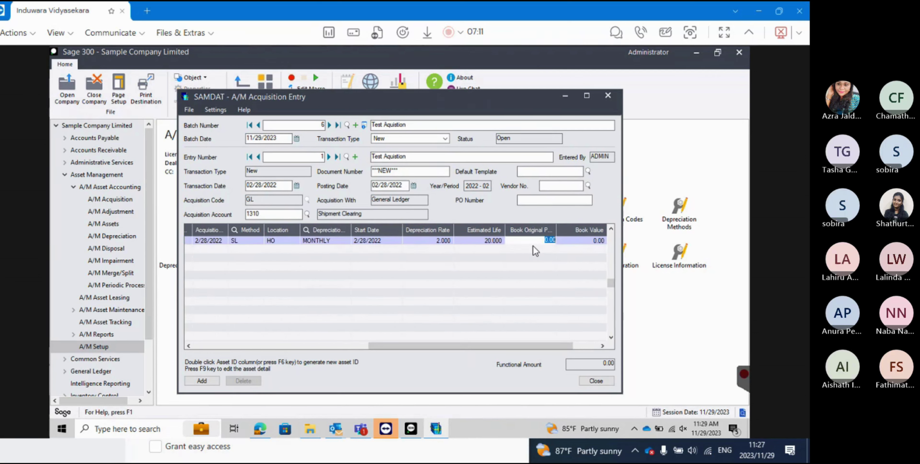
text(5,000,000)
key(Return)
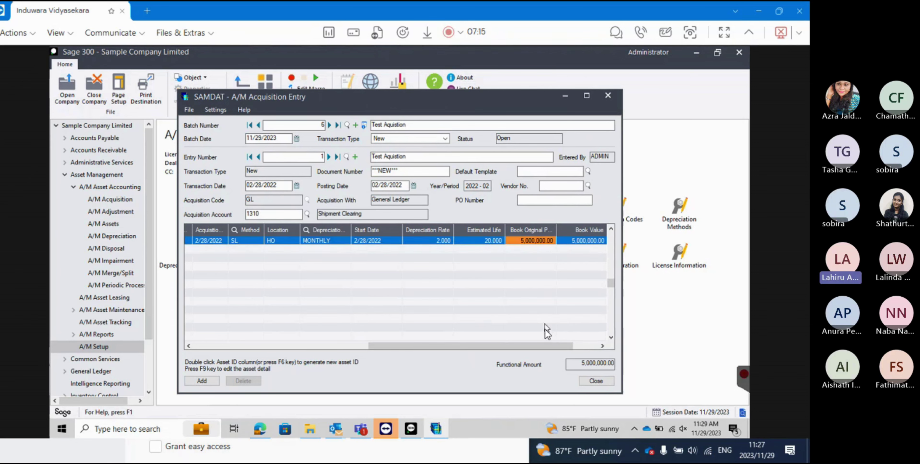
Check the values of line 1, add the acquisition entry to batch 6, and close the Acquisition Entry window.
drag(547, 346, 568, 346)
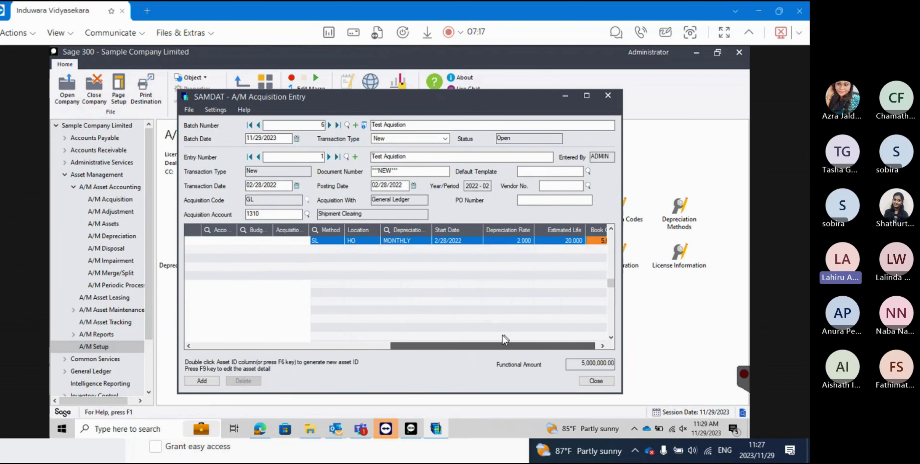
drag(502, 345, 236, 338)
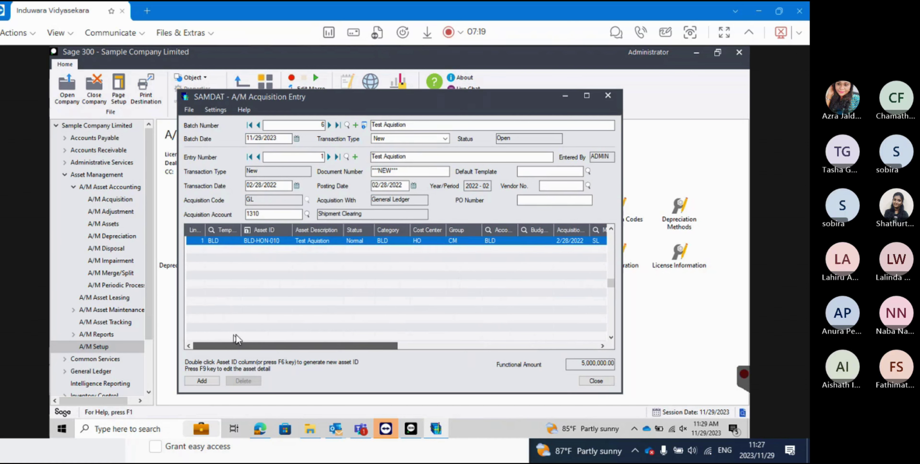
click(333, 263)
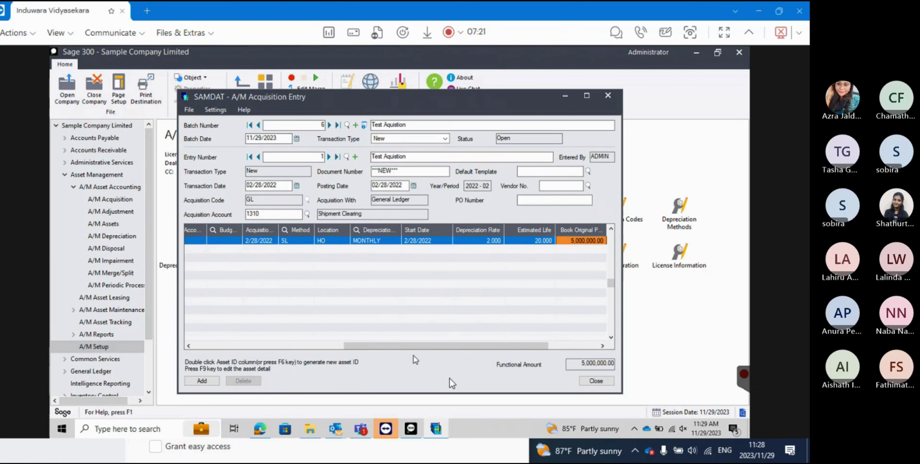
drag(393, 345, 244, 345)
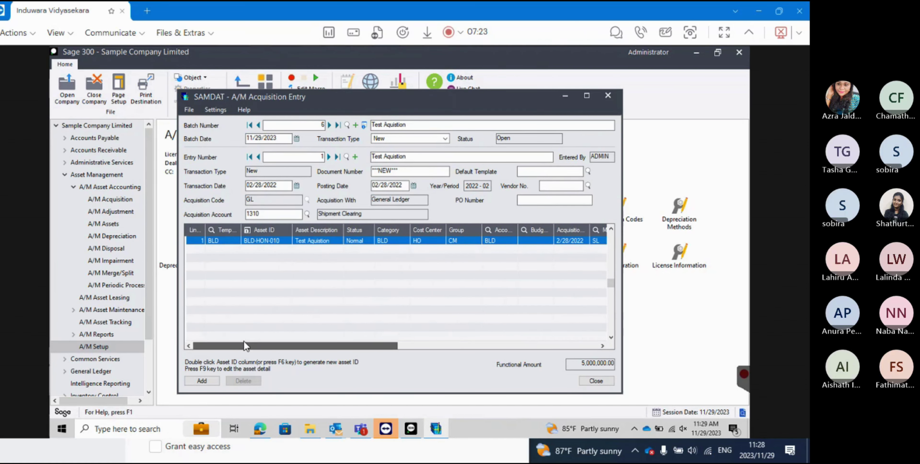
click(201, 382)
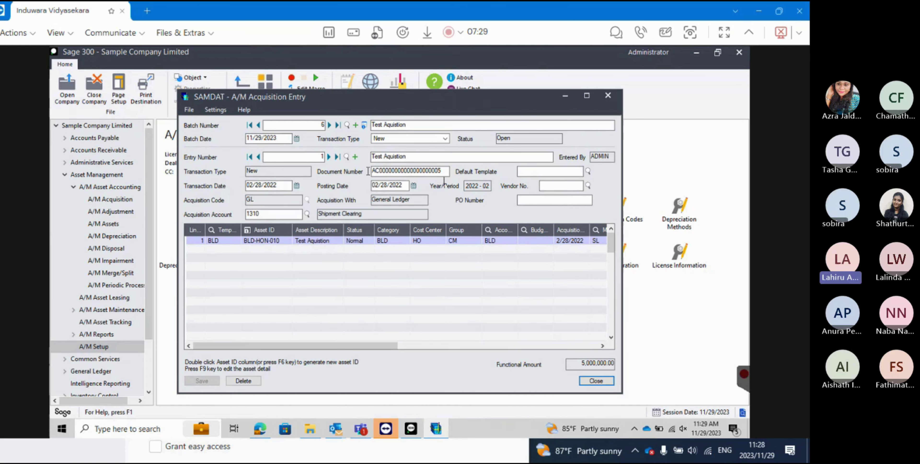
click(609, 97)
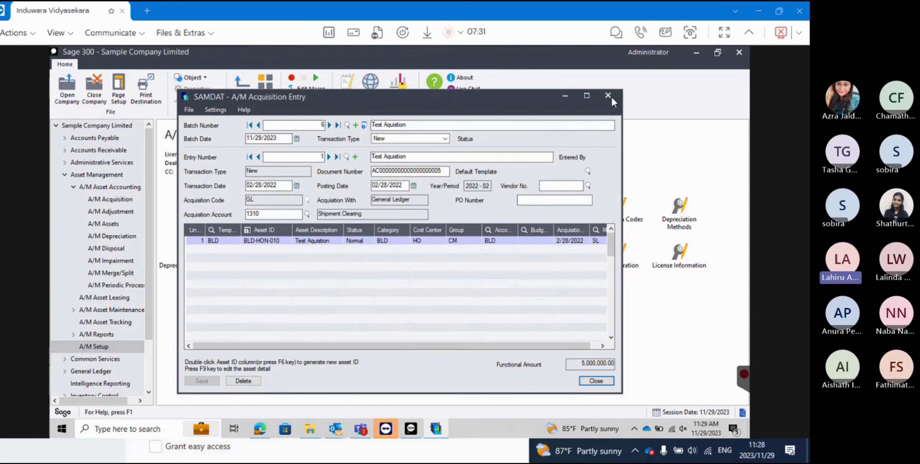
Mark batch 6 as Ready To Post in the Acquisition Batch List and post it.
click(113, 199)
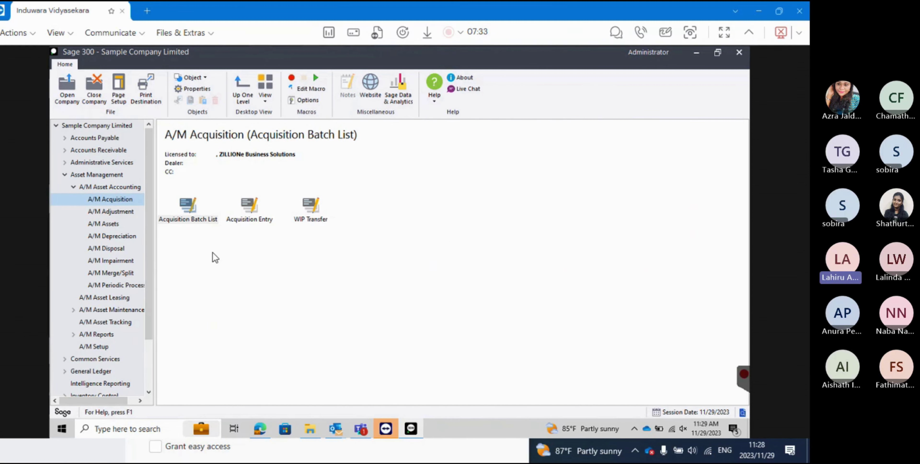
double_click(188, 209)
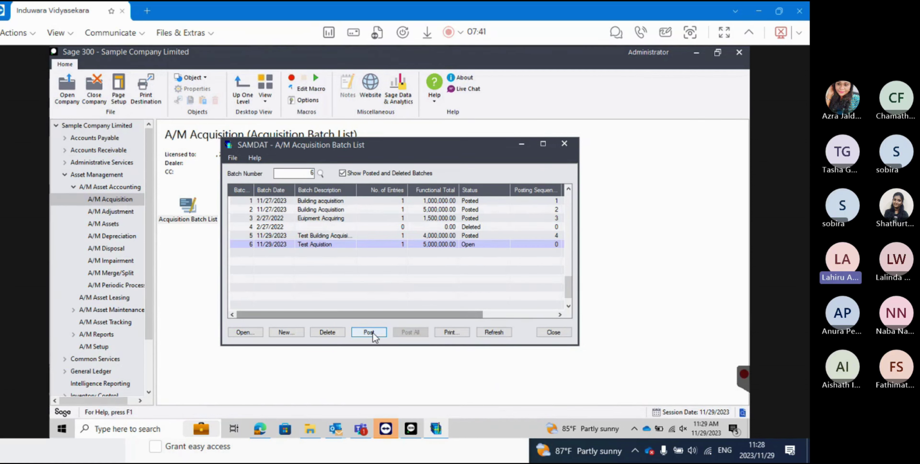
double_click(478, 245)
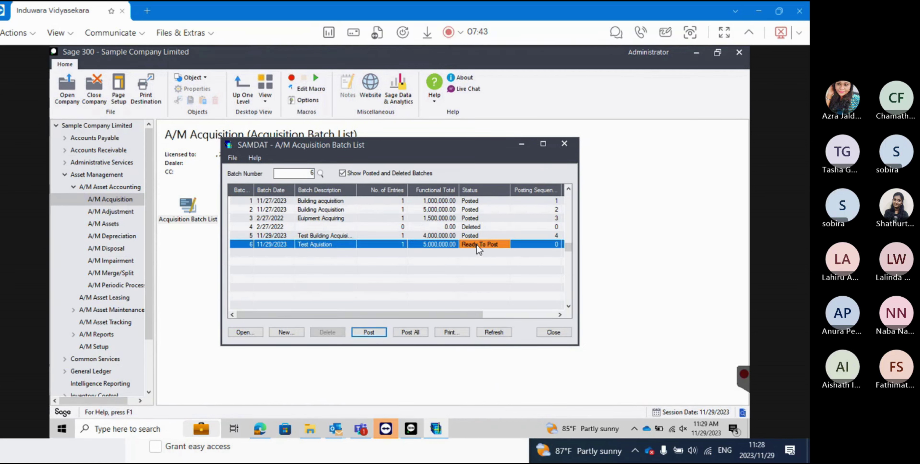
click(369, 332)
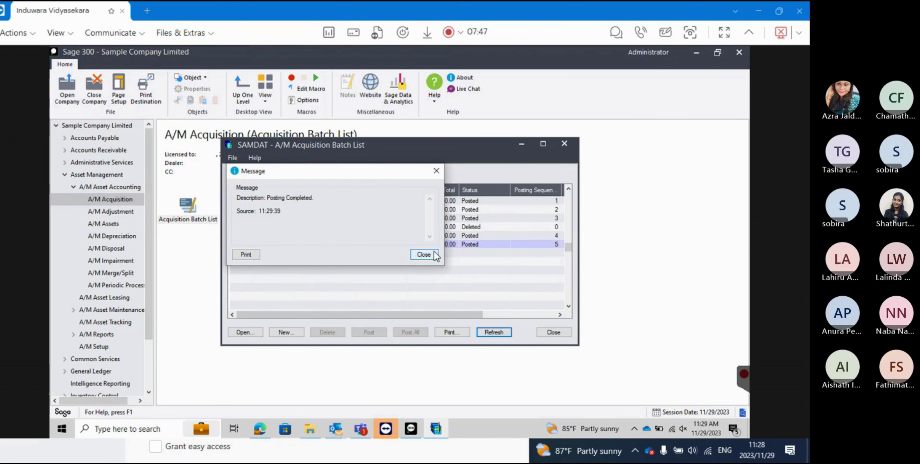
click(435, 253)
Open the posted batch 6 to review its entry details, and close the entry and batch list windows.
click(296, 244)
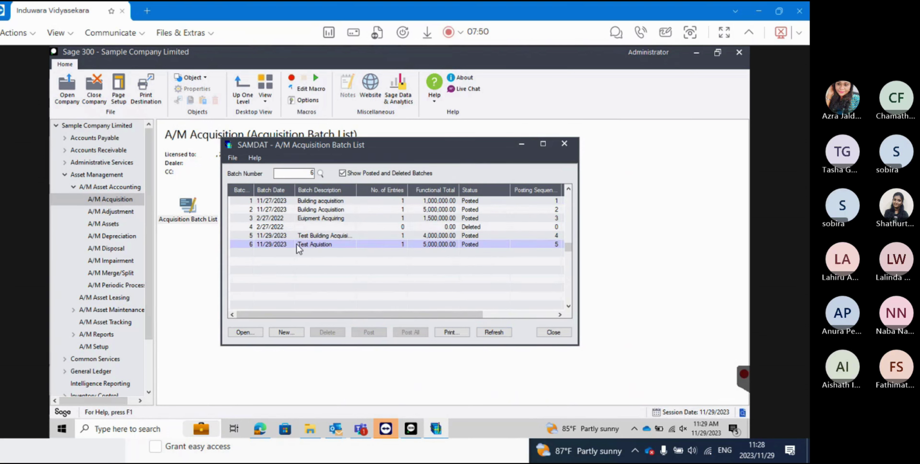
click(252, 333)
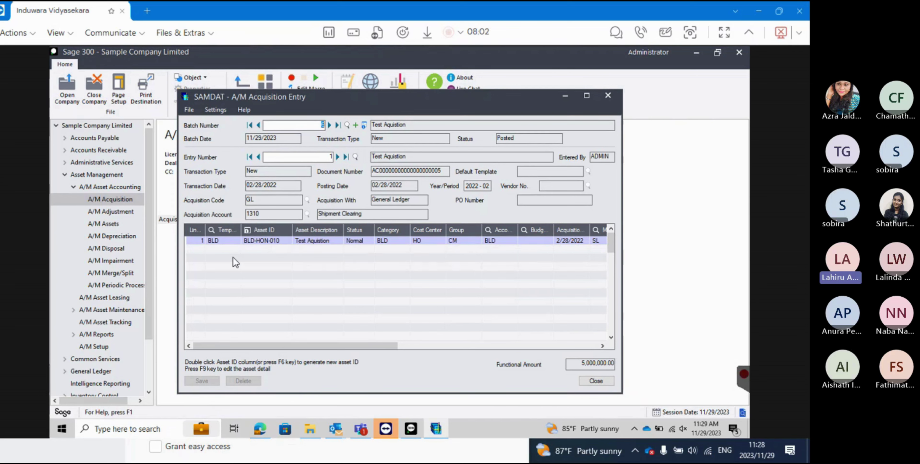
click(372, 345)
drag(371, 349, 513, 345)
click(609, 96)
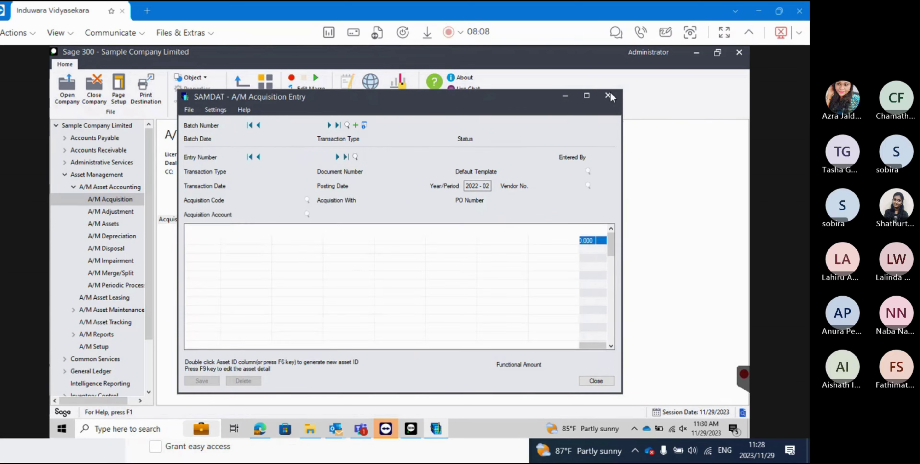
click(563, 144)
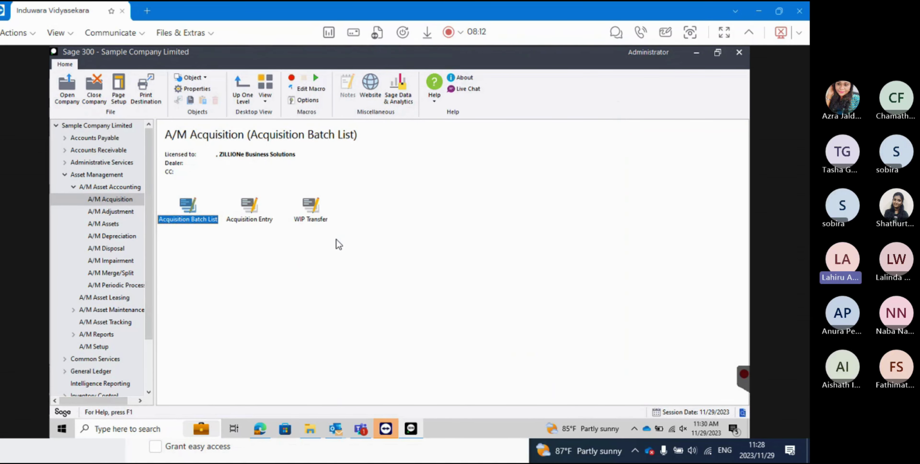
Open the WIP Transfer function and examine the available transfer types.
click(311, 211)
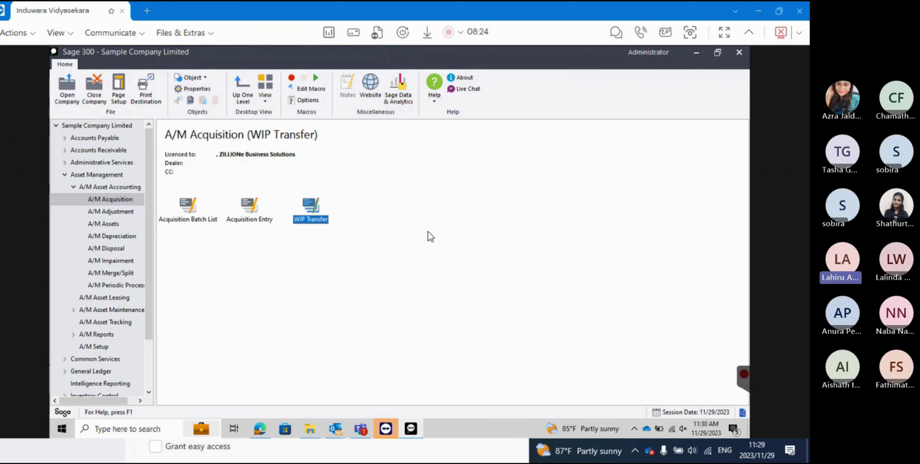
double_click(311, 209)
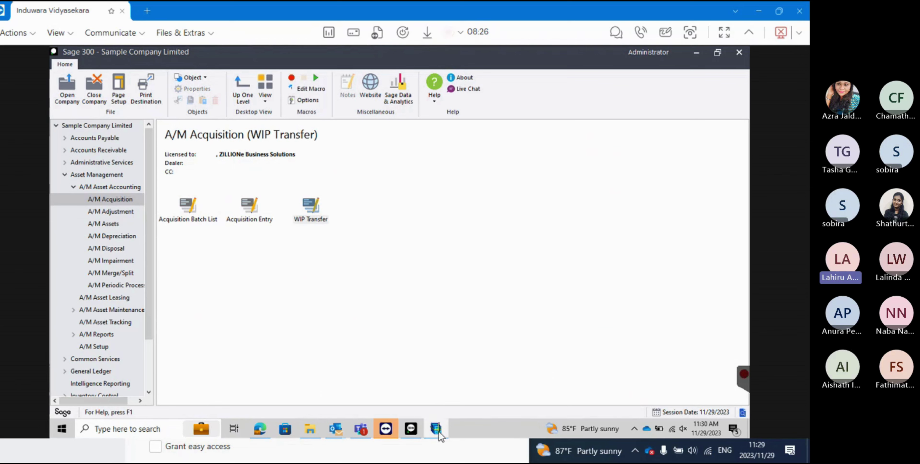
mouse_move(438, 431)
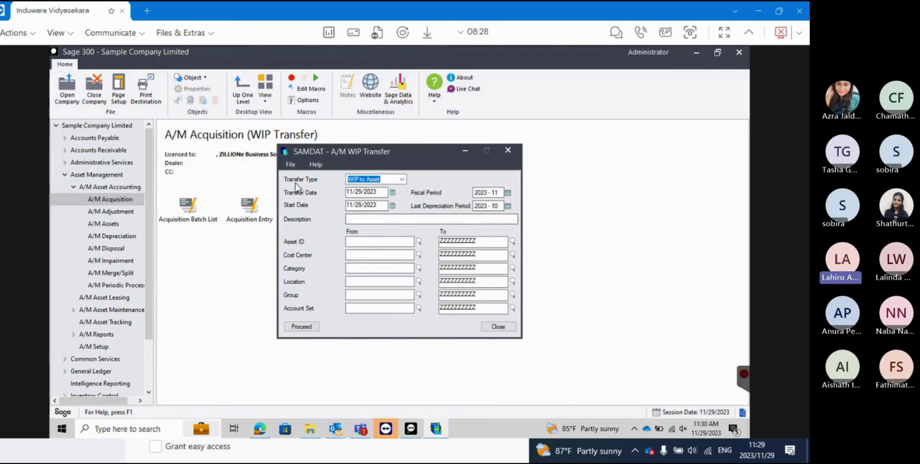
click(402, 180)
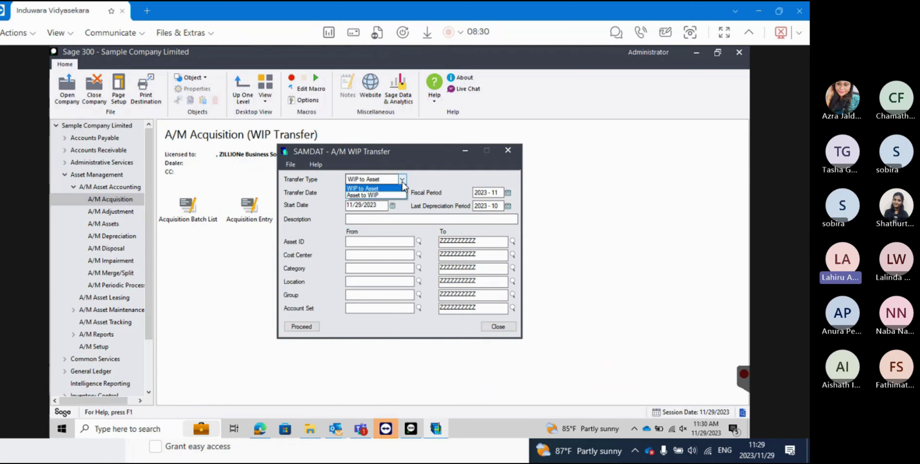
click(402, 179)
click(403, 180)
click(402, 180)
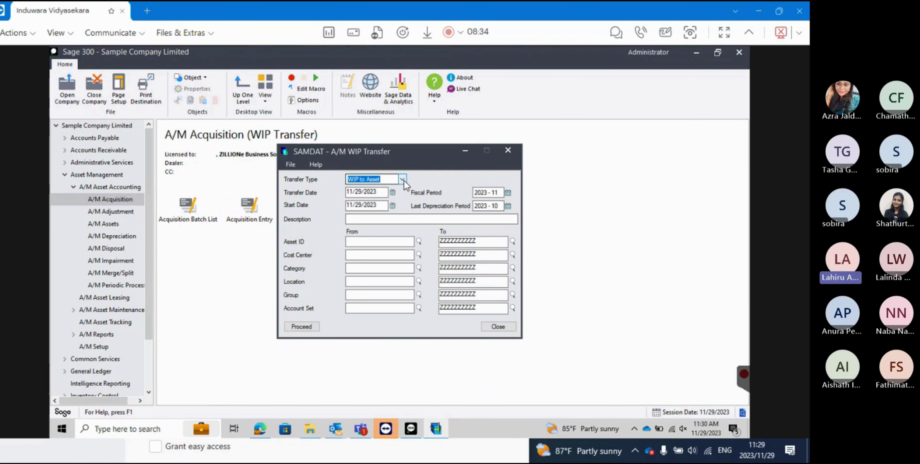
click(402, 179)
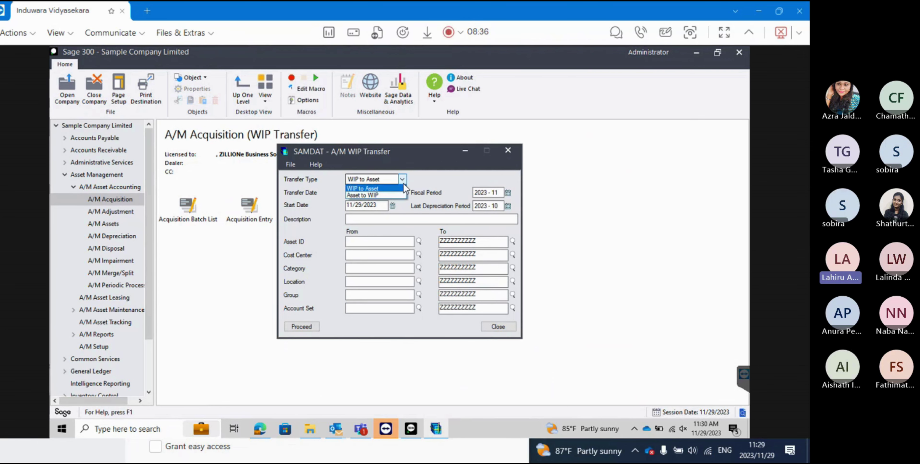
Try the Asset to WIP transfer type and close the WIP Transfer window without processing a transfer.
click(384, 193)
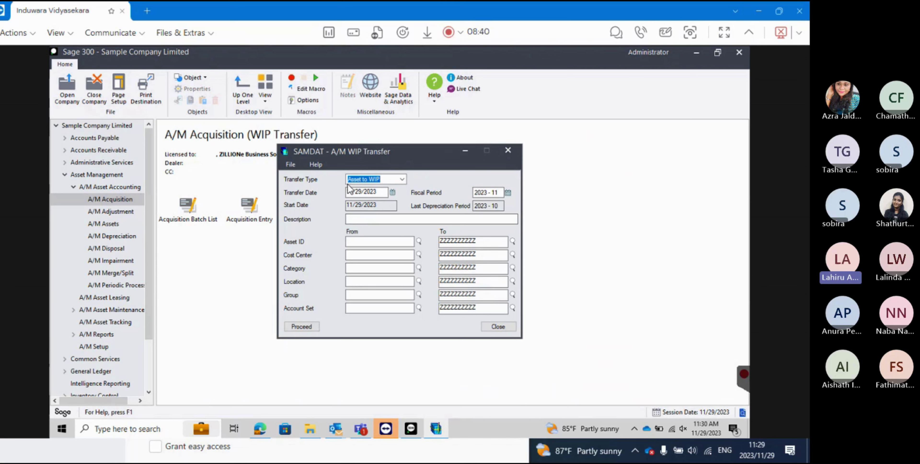
click(378, 180)
click(389, 179)
click(387, 181)
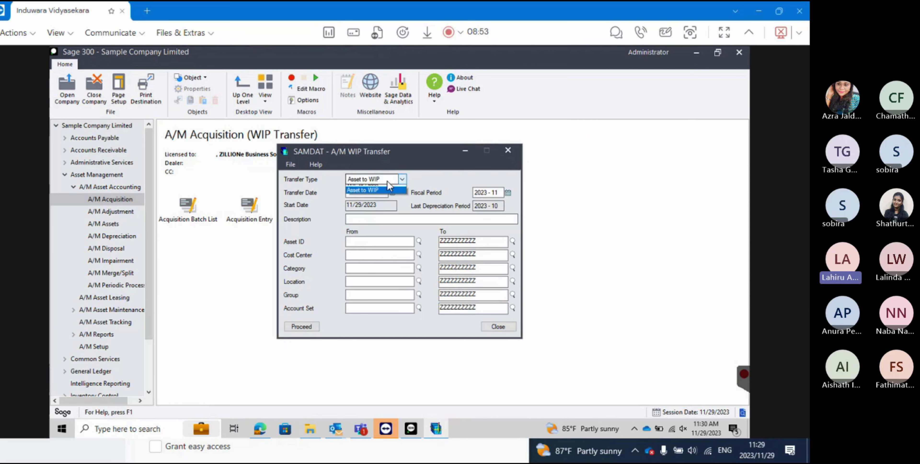
click(509, 150)
click(508, 150)
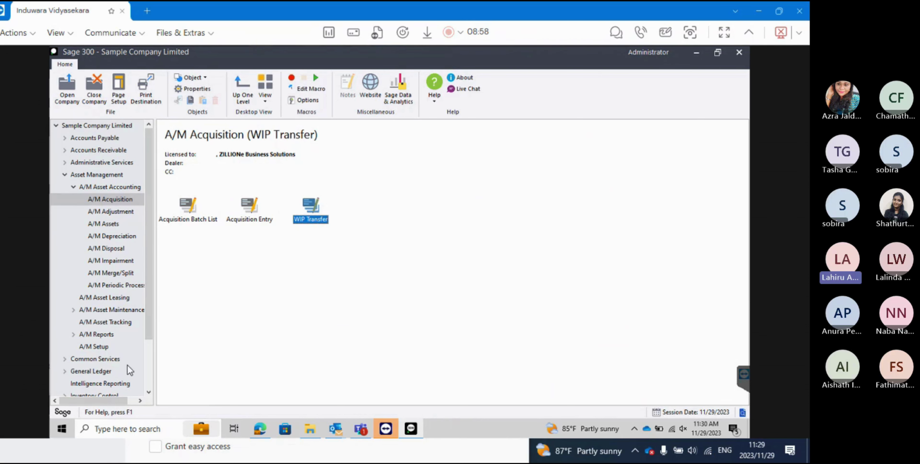
Open the BLD account set in A/M Setup, examine its Asset Control and Work in Progress accounts, and close it.
click(91, 347)
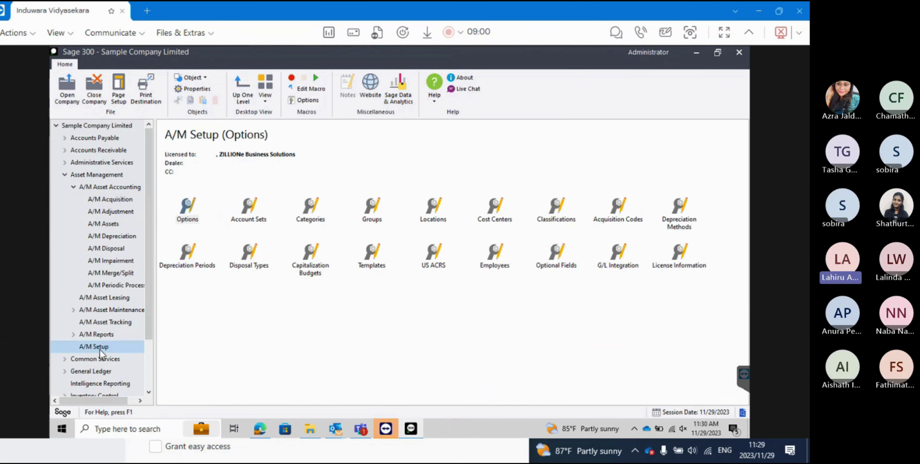
click(246, 210)
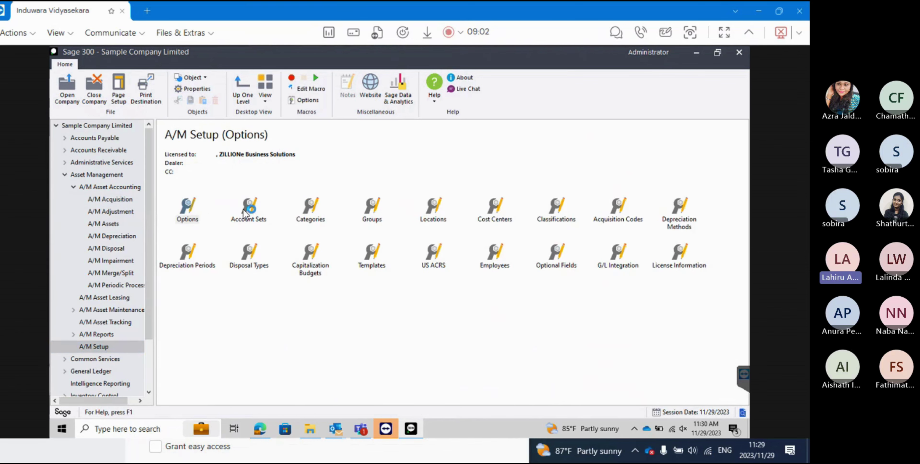
double_click(249, 210)
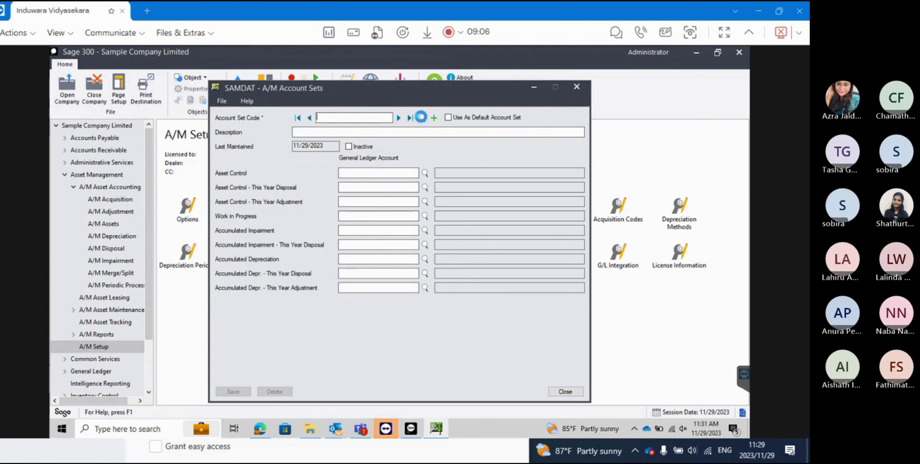
click(422, 118)
double_click(131, 194)
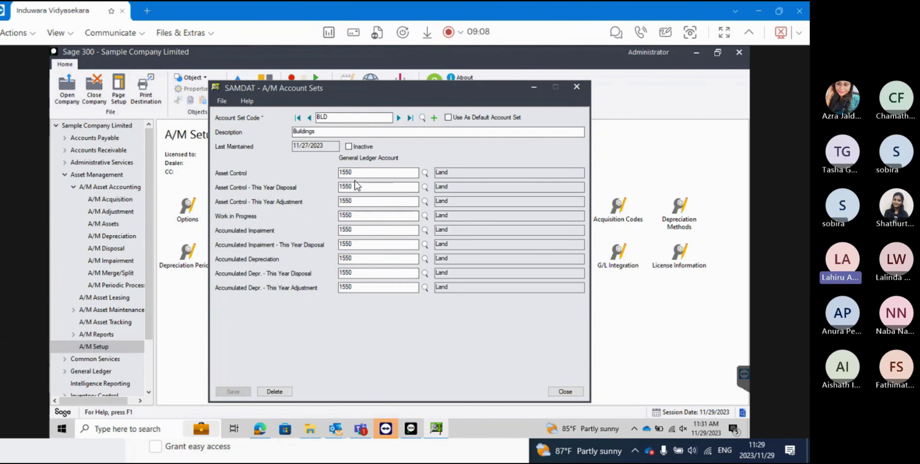
click(366, 173)
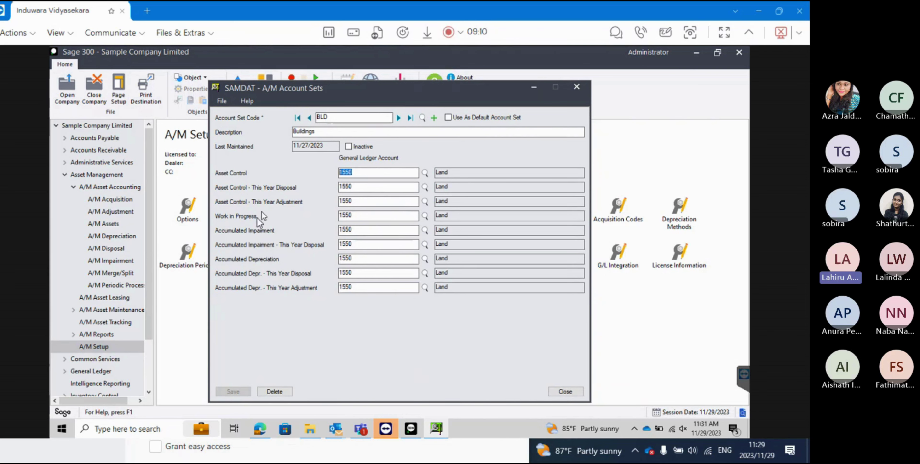
click(357, 216)
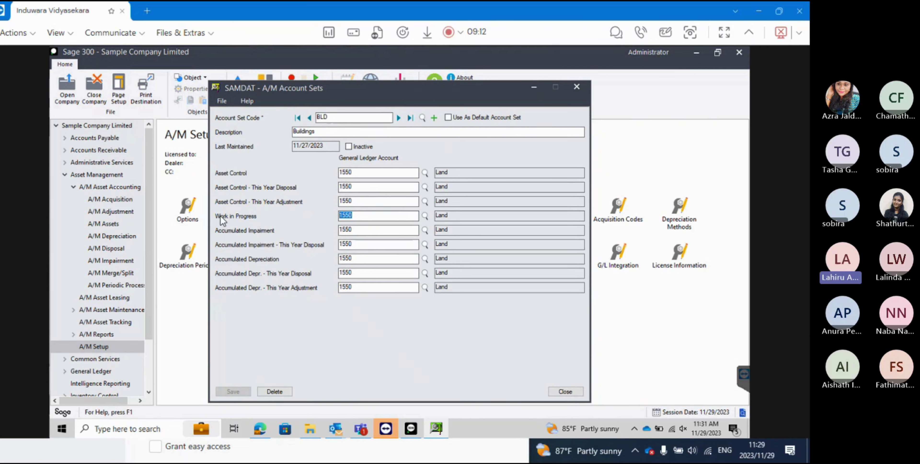
click(358, 216)
click(582, 86)
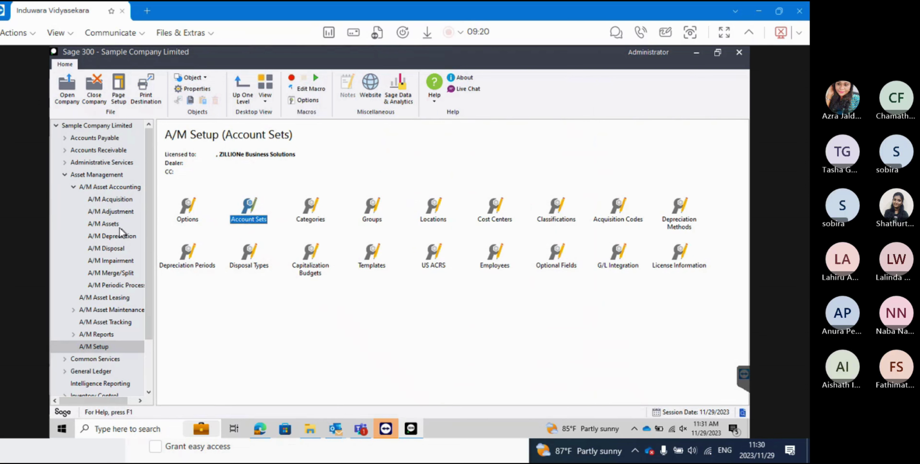
Return to the A/M Acquisition functions and switch to the A/M Adjustment functions.
click(115, 200)
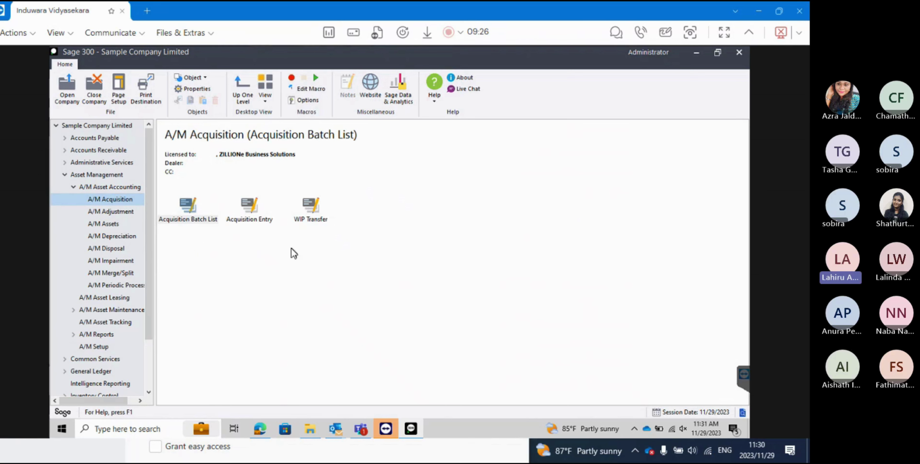
click(121, 213)
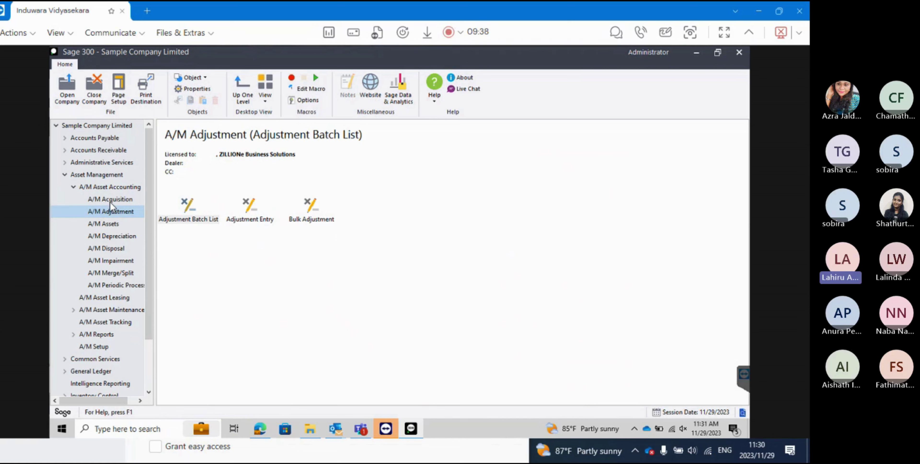
Open Adjustment Entry, create a new adjustment batch, and choose asset BLD-HON-007 for its first entry.
double_click(258, 215)
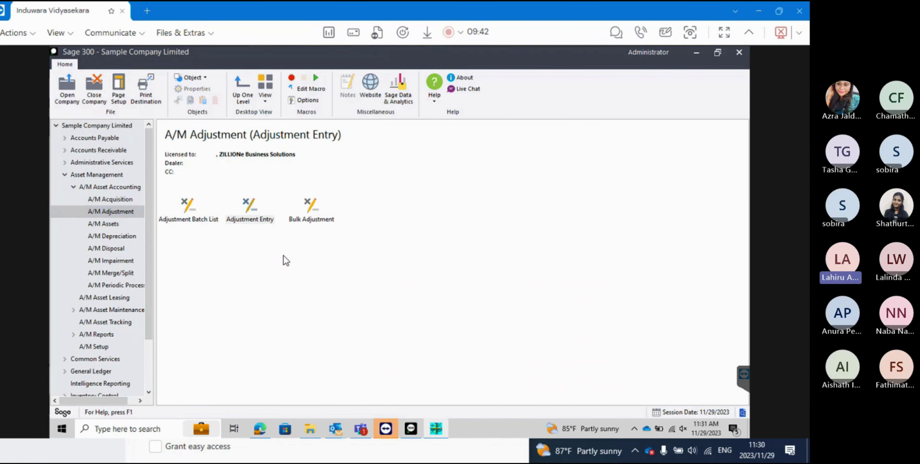
mouse_move(441, 432)
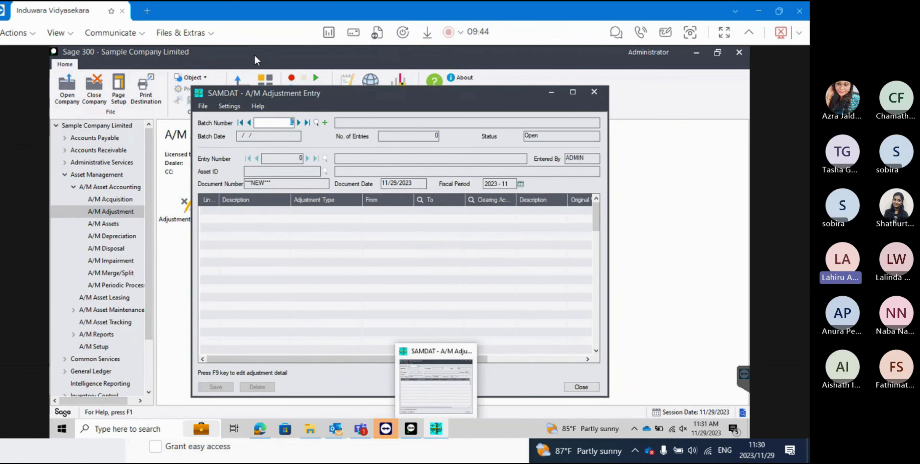
click(325, 123)
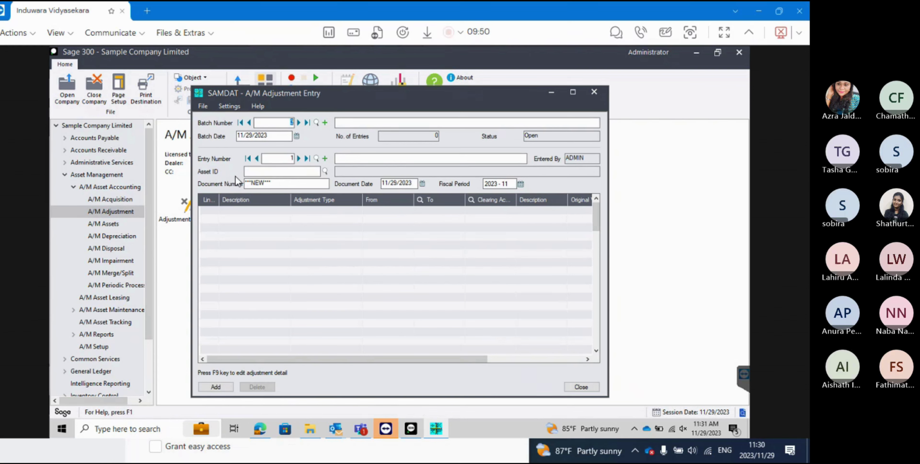
click(327, 171)
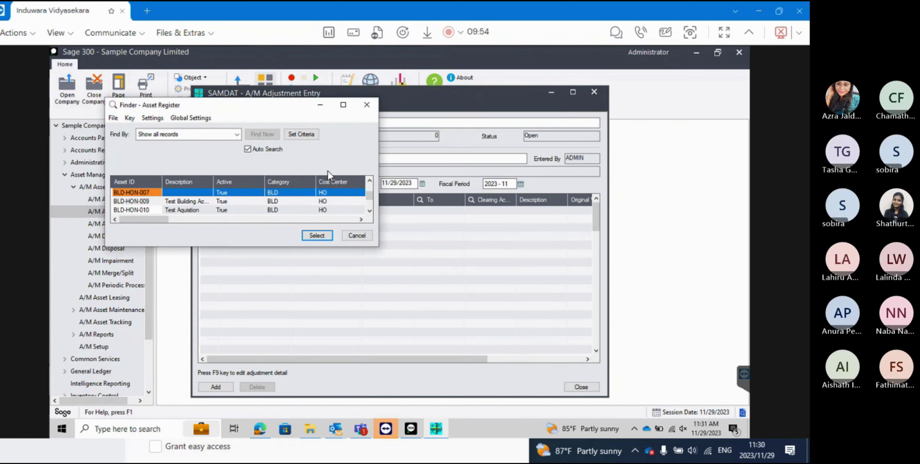
double_click(145, 193)
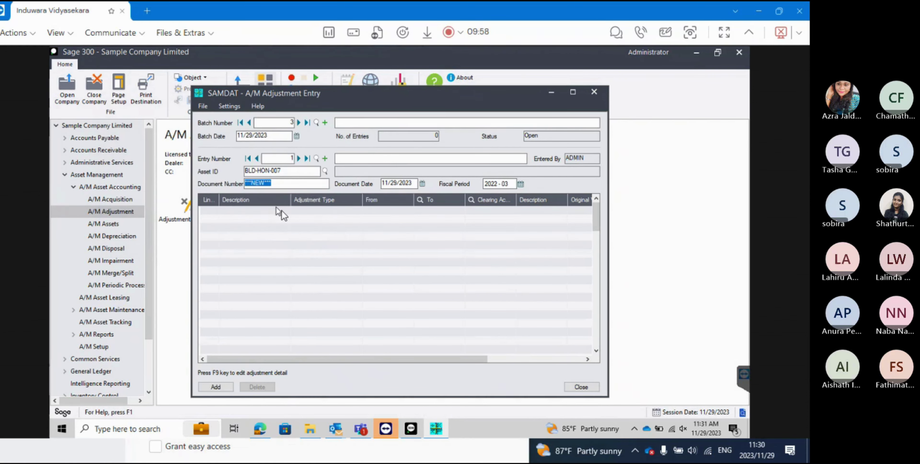
click(322, 184)
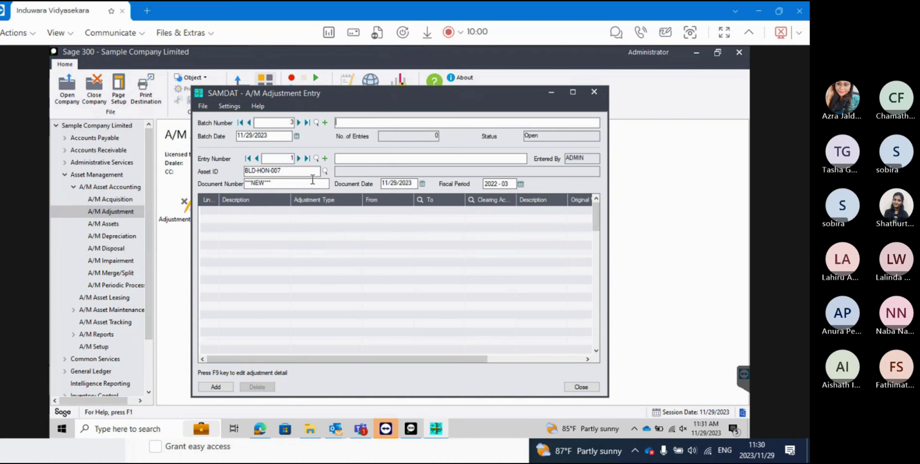
Start an adjustment line, examine the available adjustment types, and keep Category.
click(318, 211)
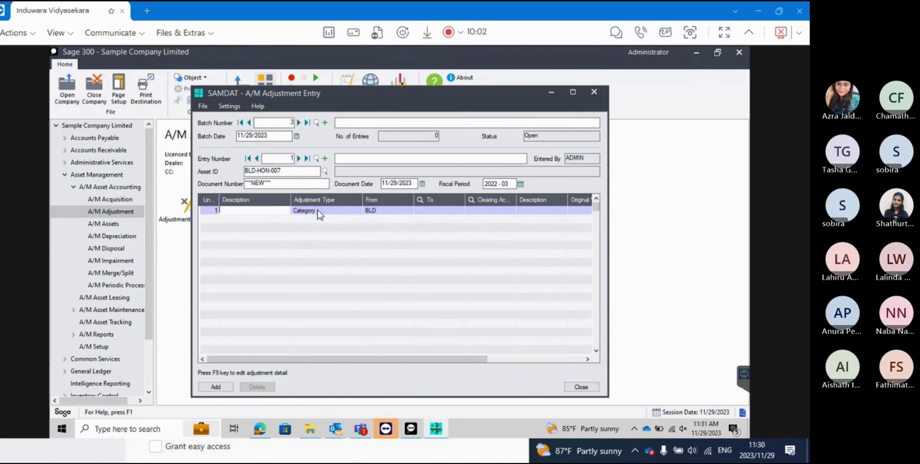
click(349, 210)
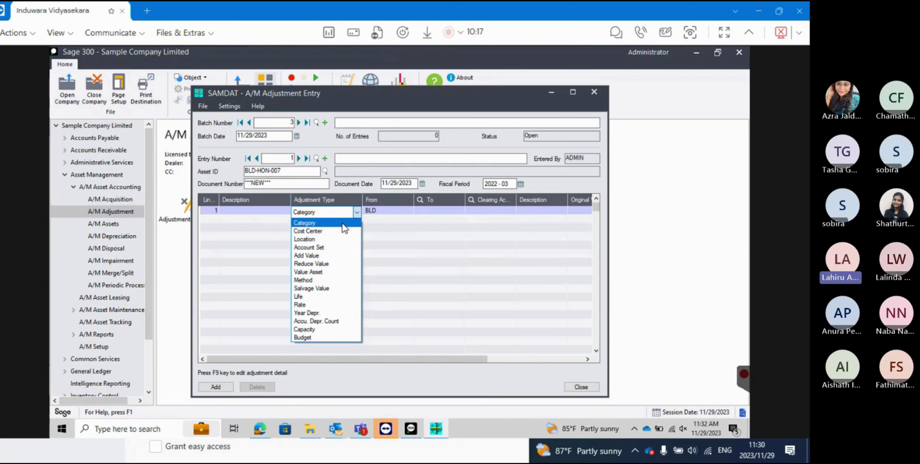
click(326, 221)
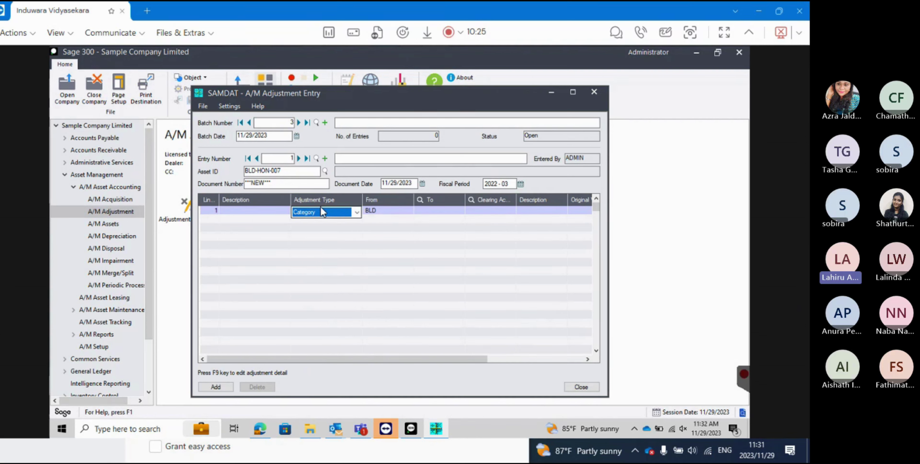
click(277, 211)
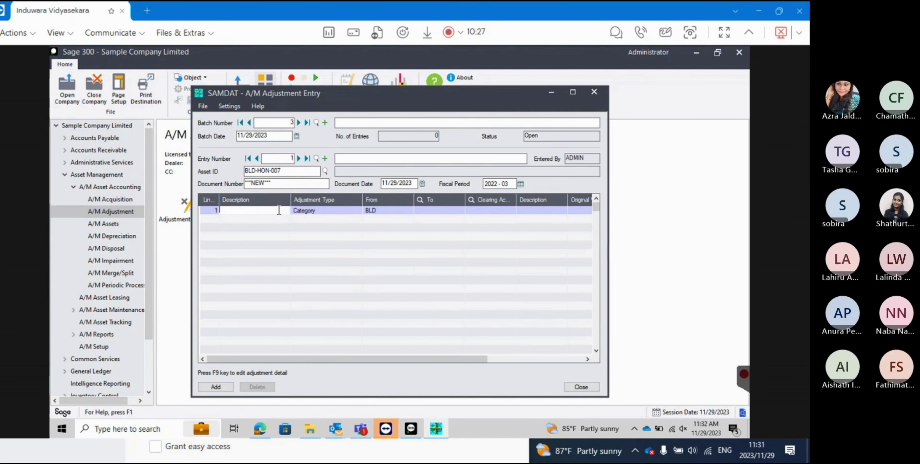
Cut the asset ID from the entry, choose BLD-HON-007 again from the asset finder, and select the ID.
click(287, 171)
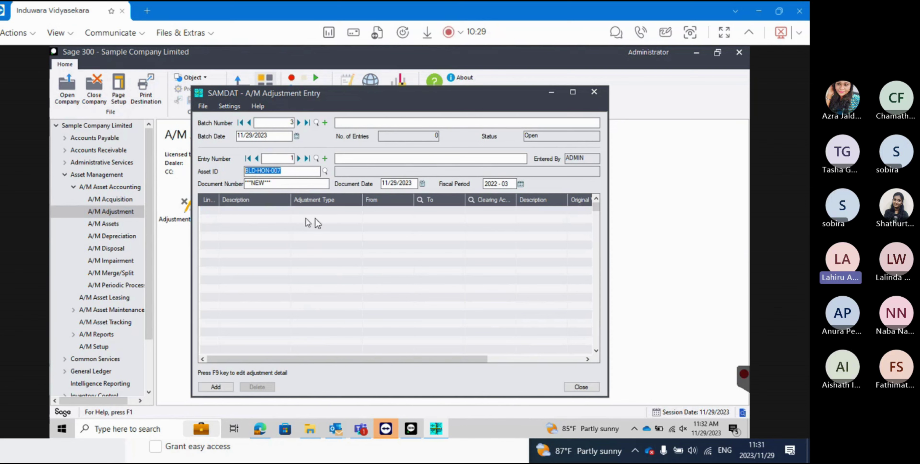
right_click(255, 174)
click(273, 189)
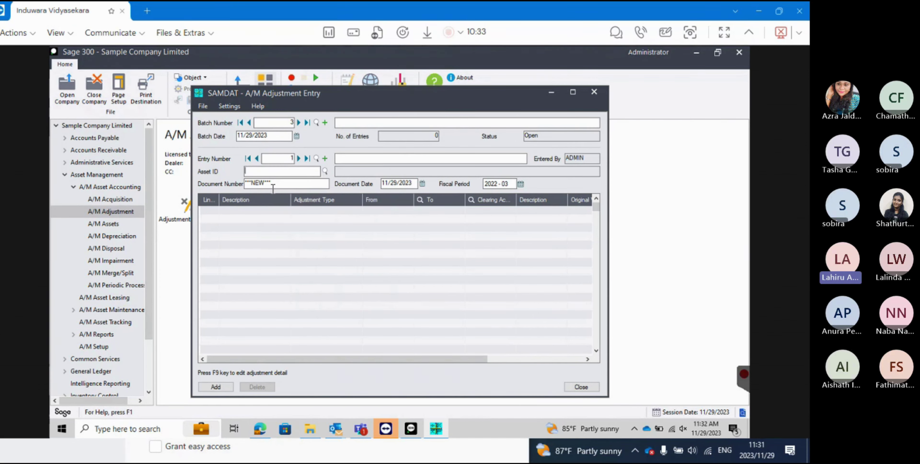
click(324, 172)
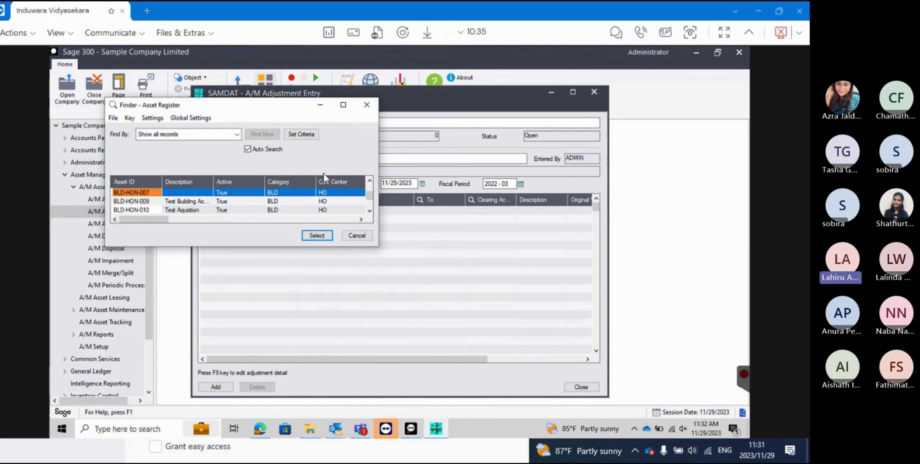
double_click(141, 193)
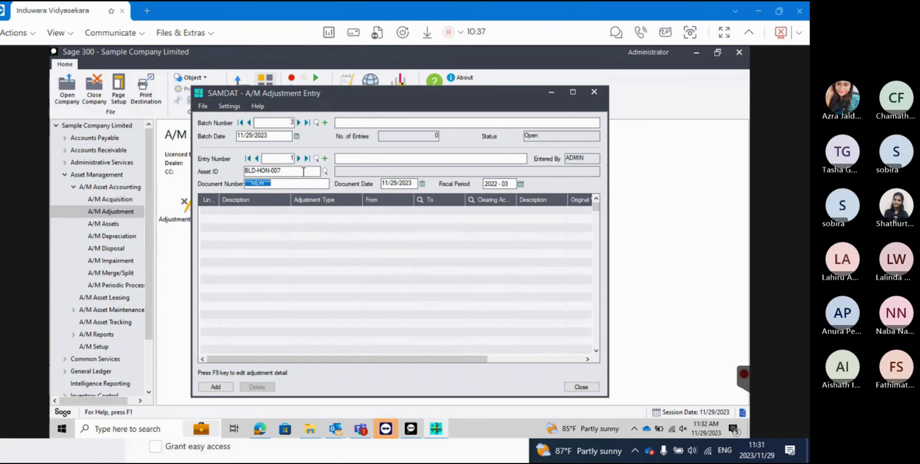
key(shift+Tab)
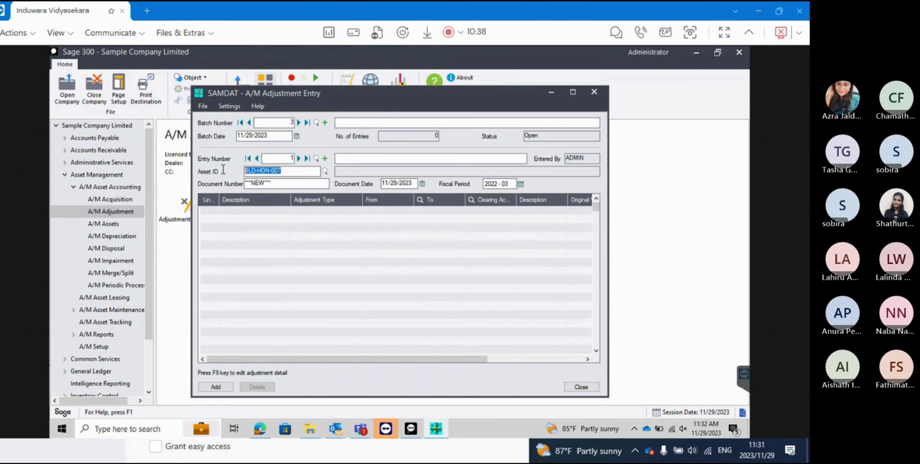
Look up BLD-HON-007 in the Asset Register, examine its category and other master details, and return to the adjustment entry.
click(104, 223)
click(187, 211)
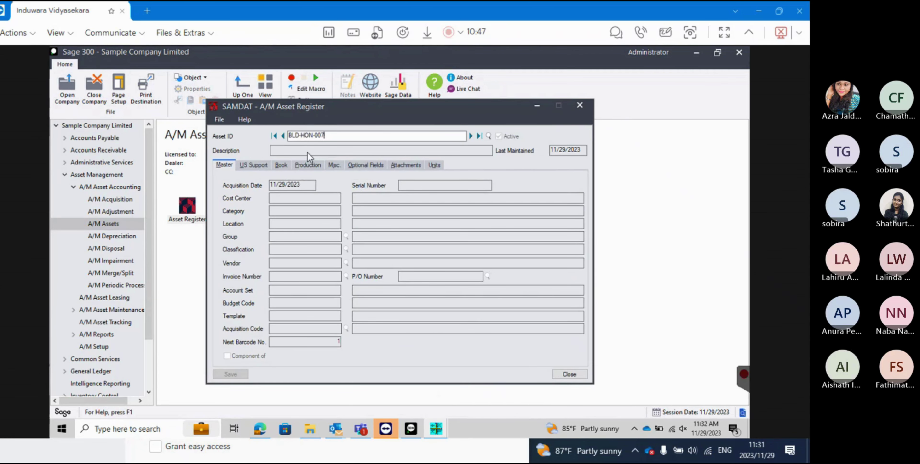
key(Tab)
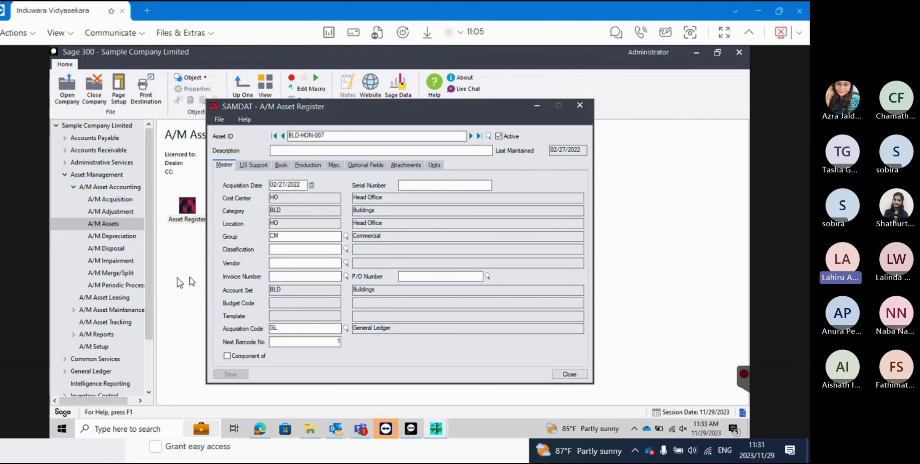
mouse_move(436, 428)
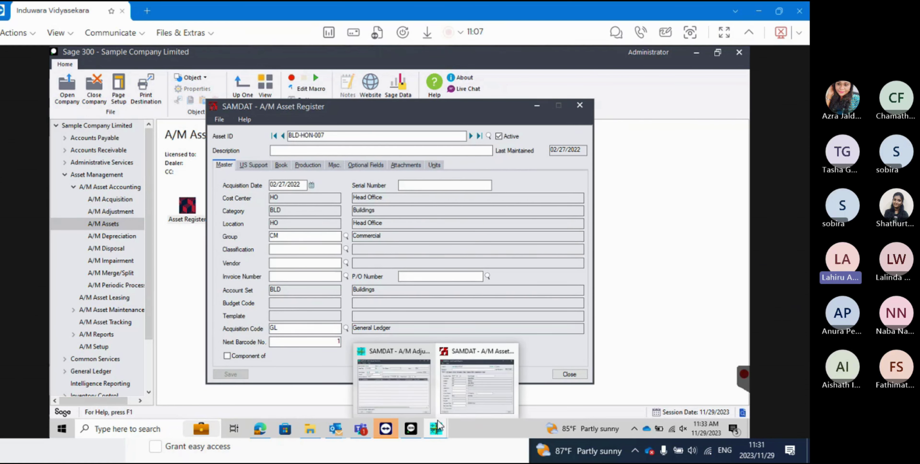
click(412, 376)
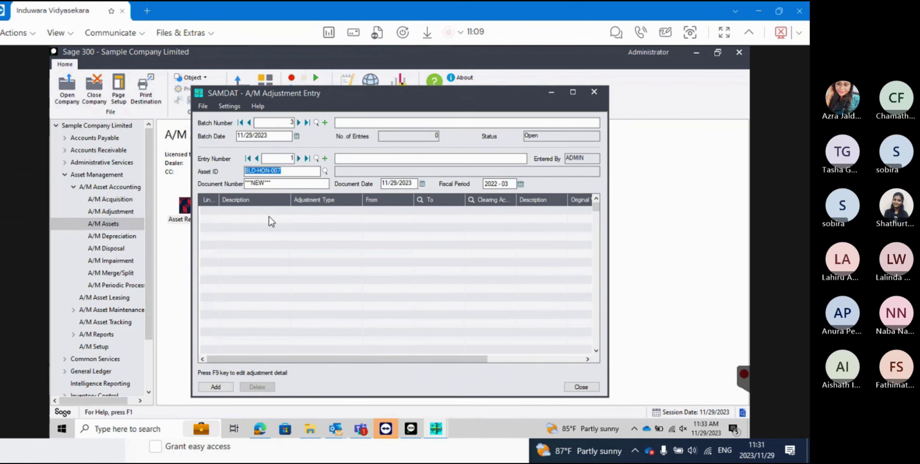
Check the line's Category adjustment type and enter "Catagory Adjustment" as the batch description.
click(332, 212)
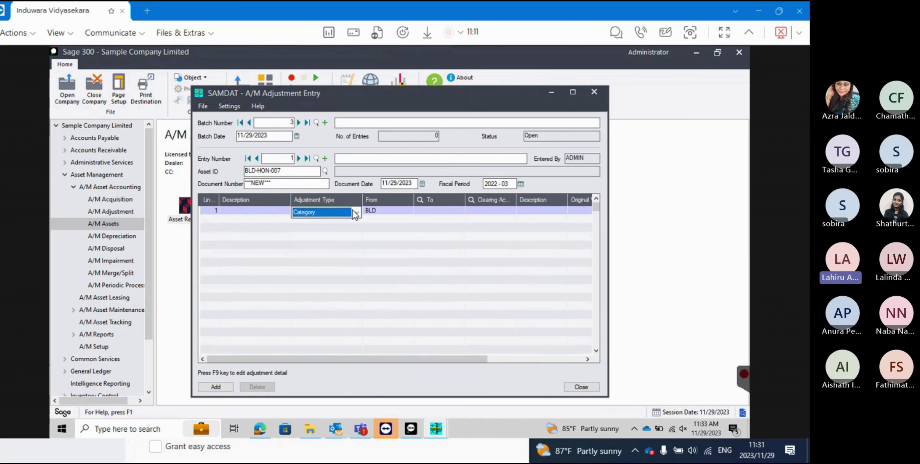
click(357, 211)
click(358, 210)
click(278, 211)
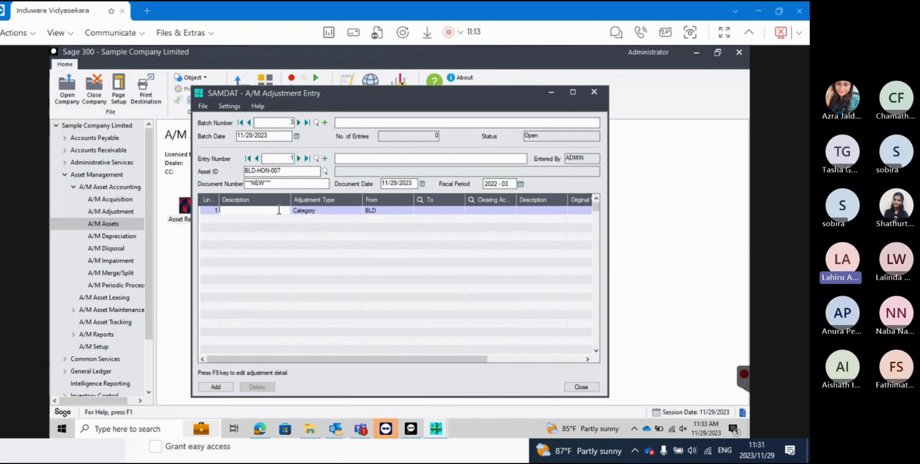
click(362, 123)
text(Ca)
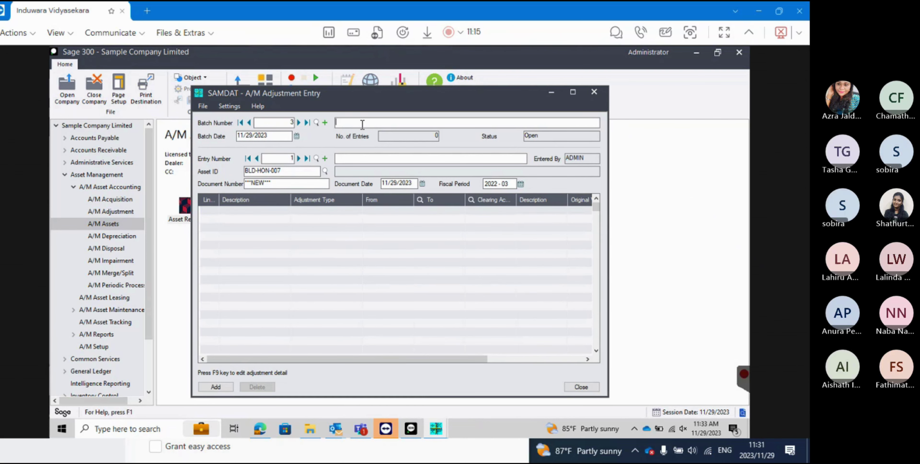
text(tagor)
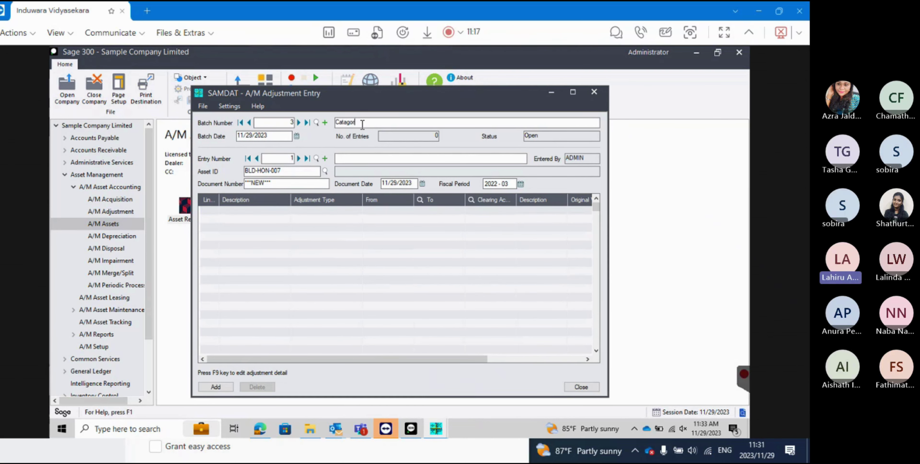
text(y Assus)
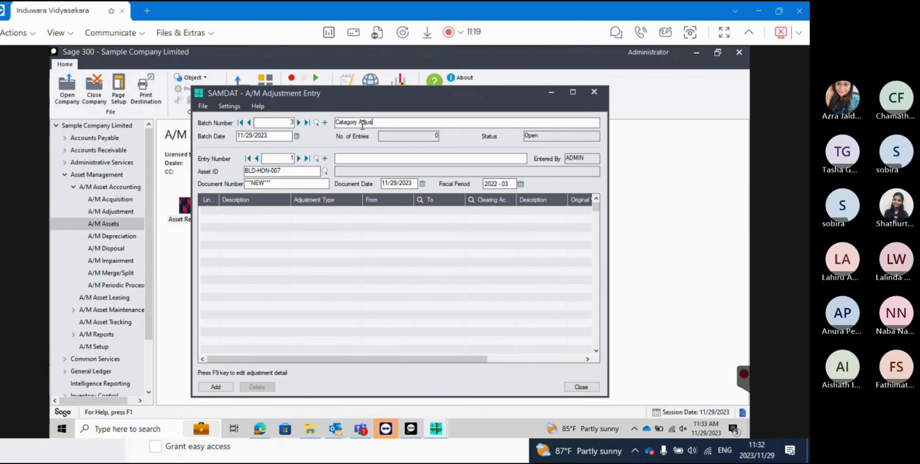
text(tment)
Copy the batch description "Catagory Adjustment" into the entry description and the first Category line's description.
drag(391, 123, 328, 122)
key(ctrl+c)
click(348, 158)
key(ctrl+v)
click(271, 213)
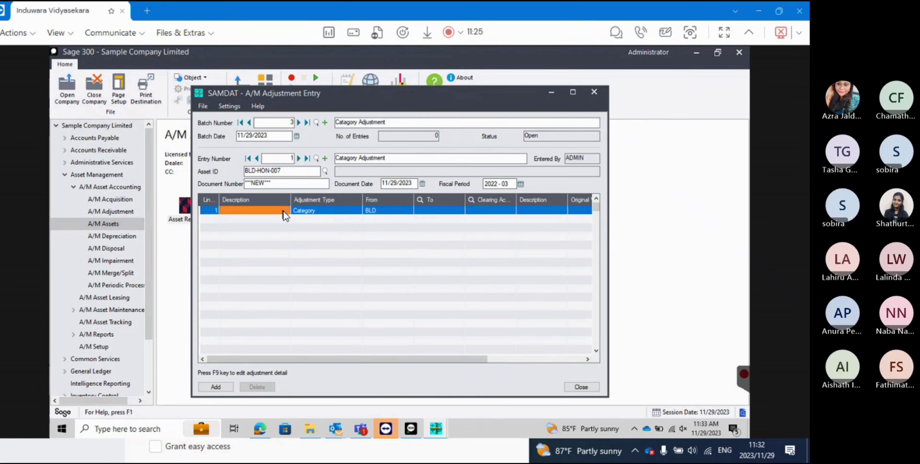
click(280, 211)
key(ctrl+v)
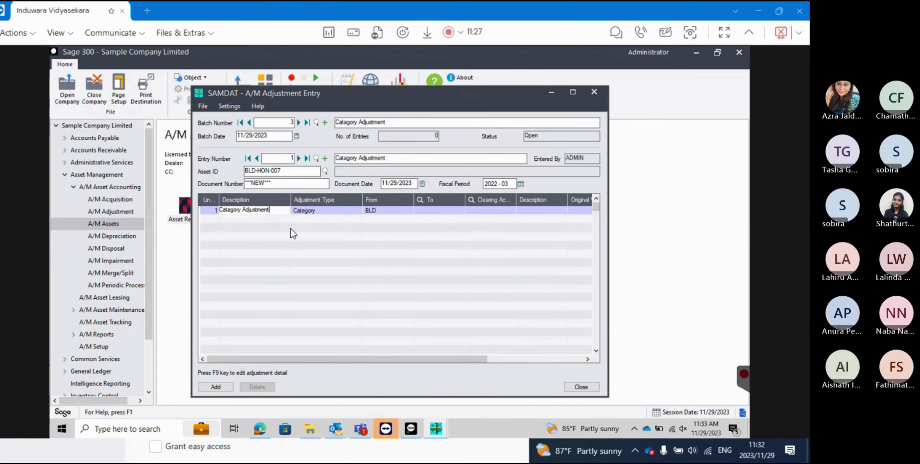
Set the line's new category to EQP, add the entry to the batch, and close the Adjustment Entry and Asset Register windows.
click(440, 210)
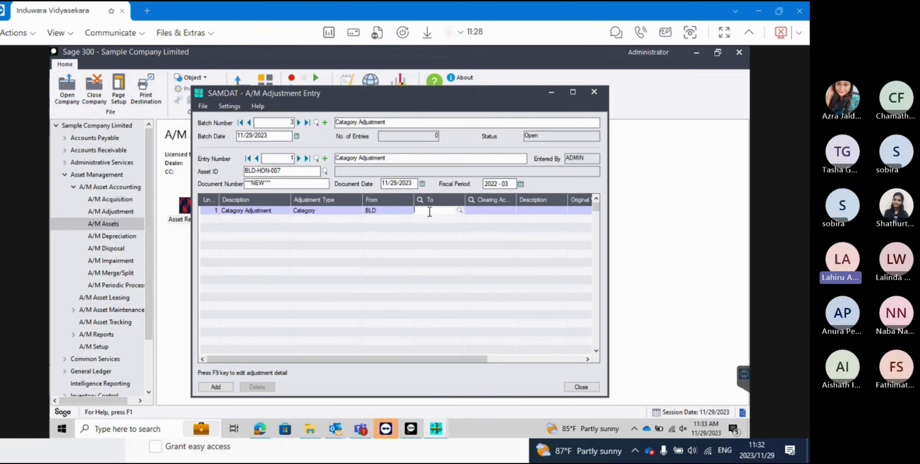
click(459, 210)
click(131, 201)
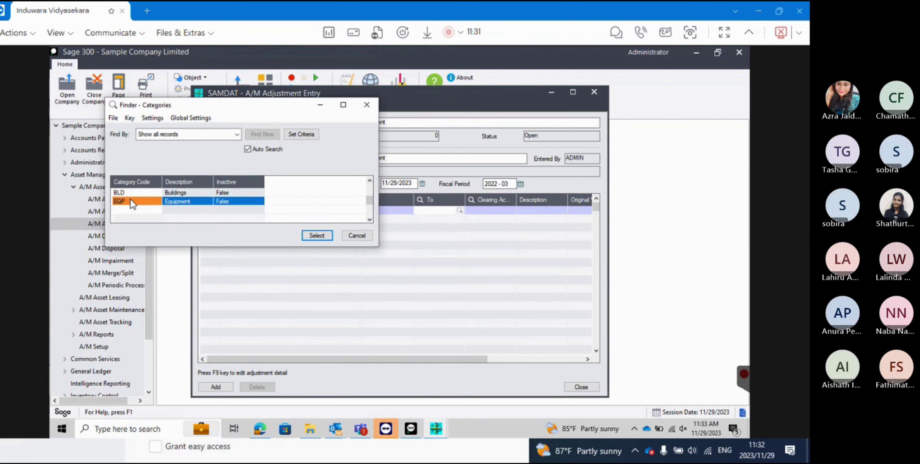
double_click(130, 201)
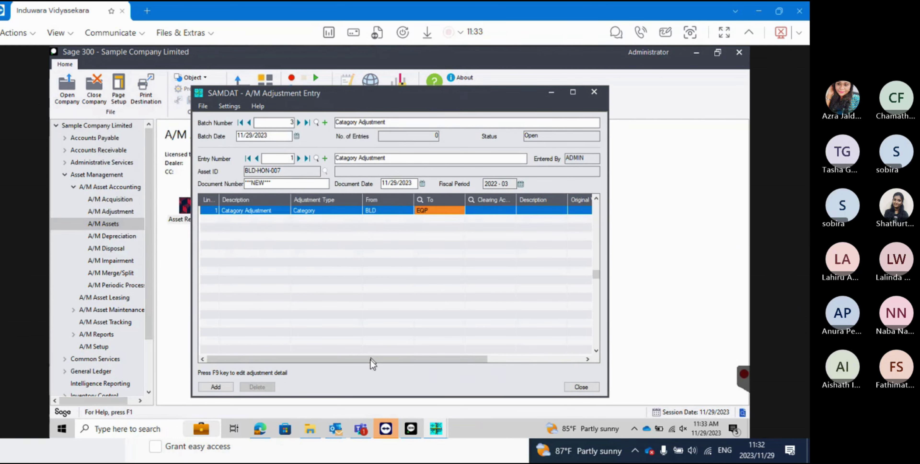
drag(370, 360, 428, 359)
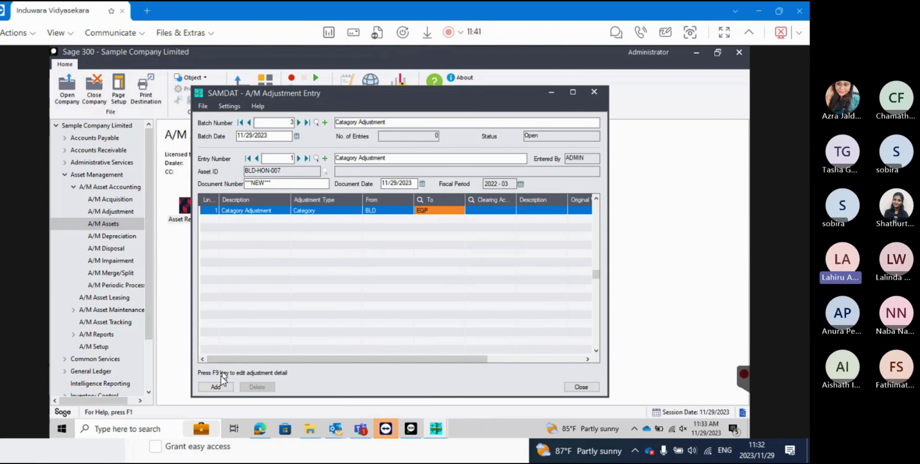
click(218, 387)
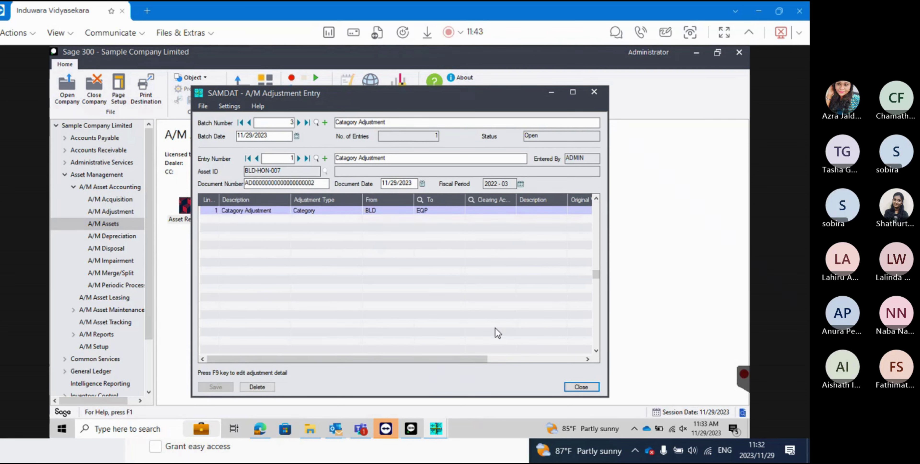
click(582, 387)
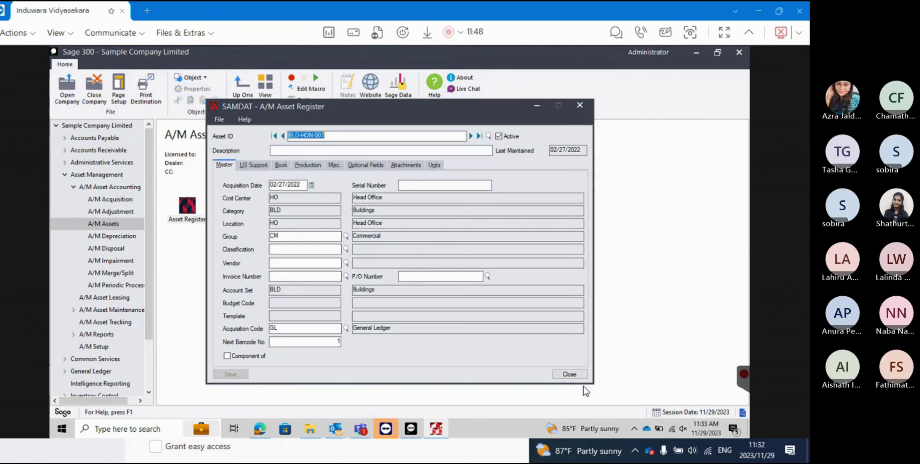
click(577, 107)
Open the Adjustment Batch List, mark batch 3 "Catagory Adjustment" as ready to post, and post it.
click(116, 211)
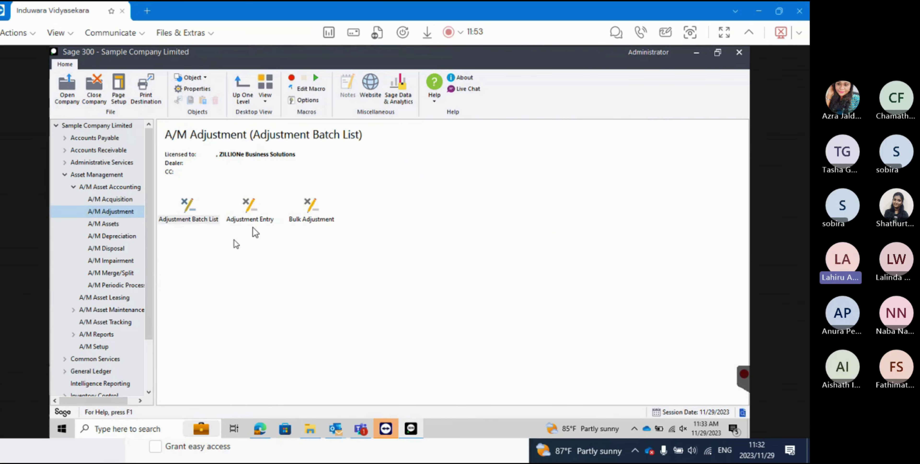
double_click(192, 207)
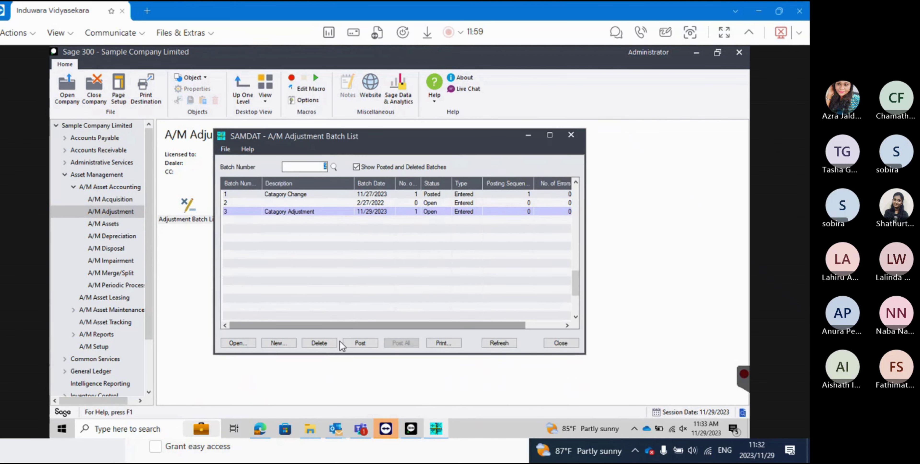
double_click(442, 213)
click(360, 343)
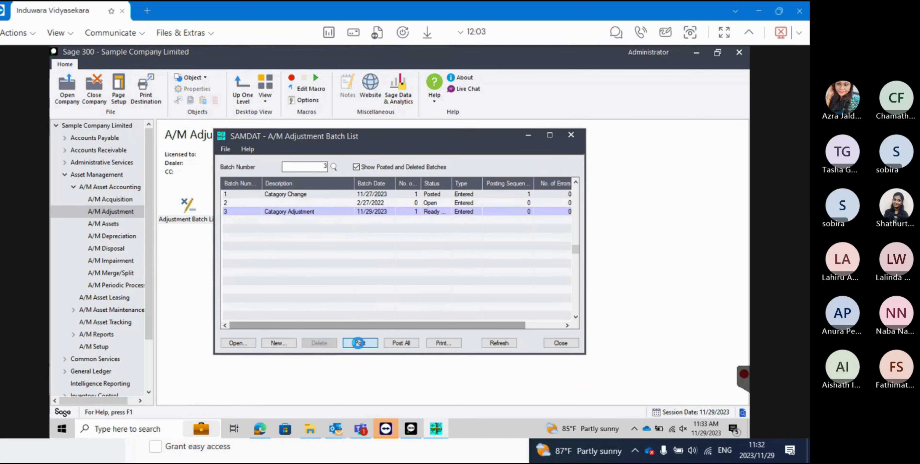
click(417, 246)
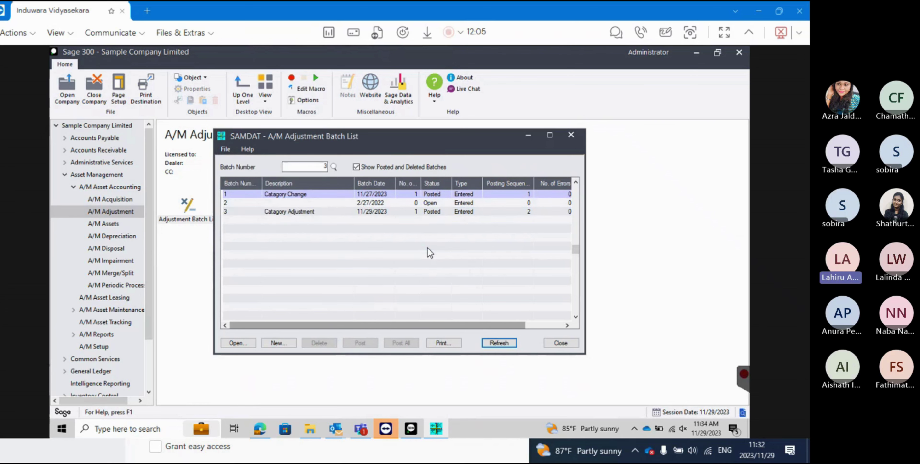
Open the Asset Register and look up asset BLD-HON-007 with the finder.
click(114, 224)
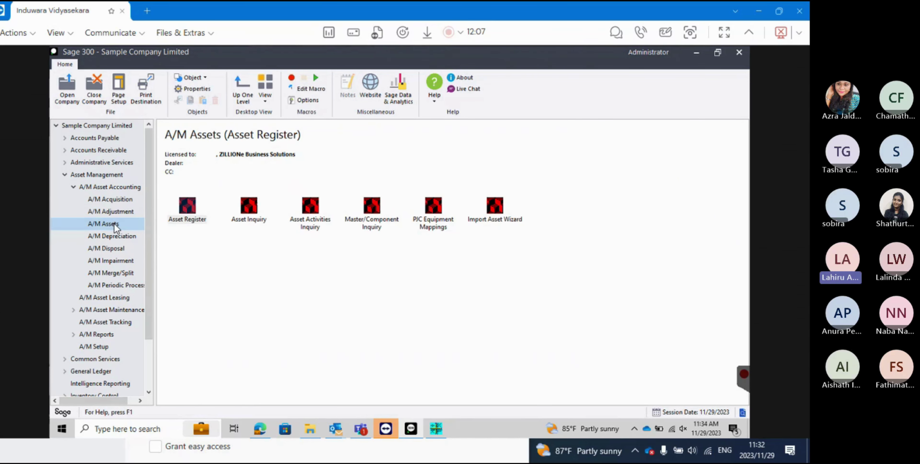
click(187, 206)
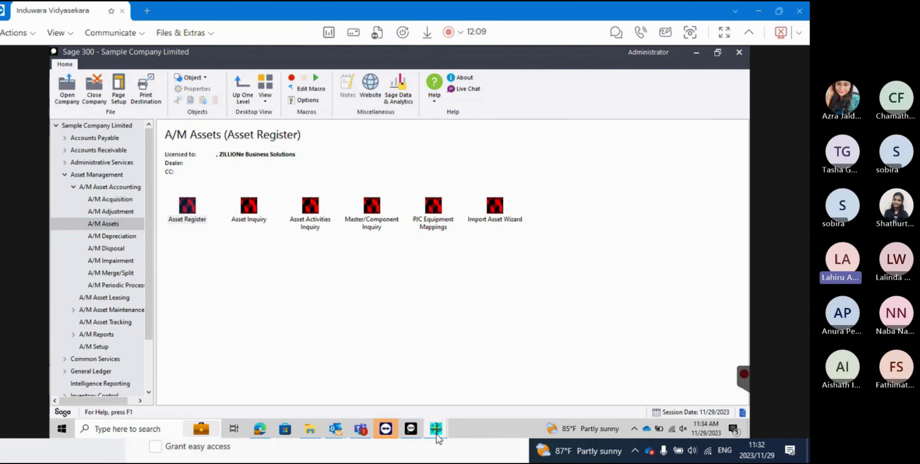
mouse_move(436, 432)
click(481, 385)
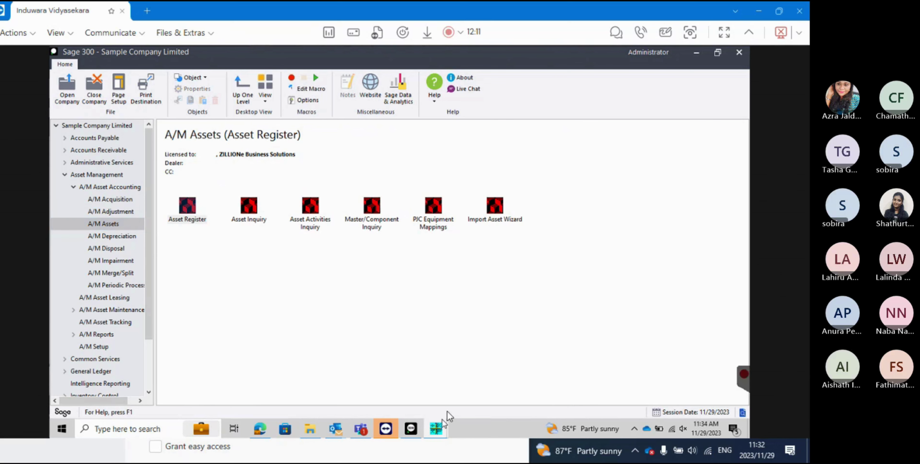
mouse_move(441, 429)
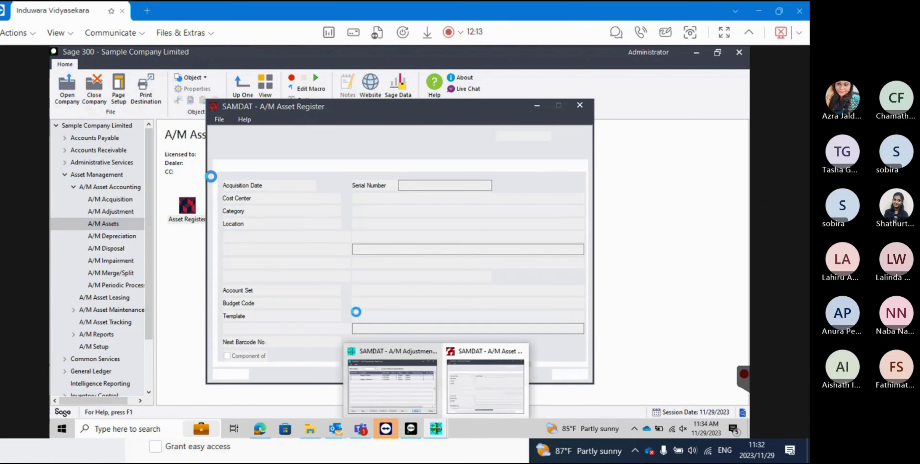
click(486, 138)
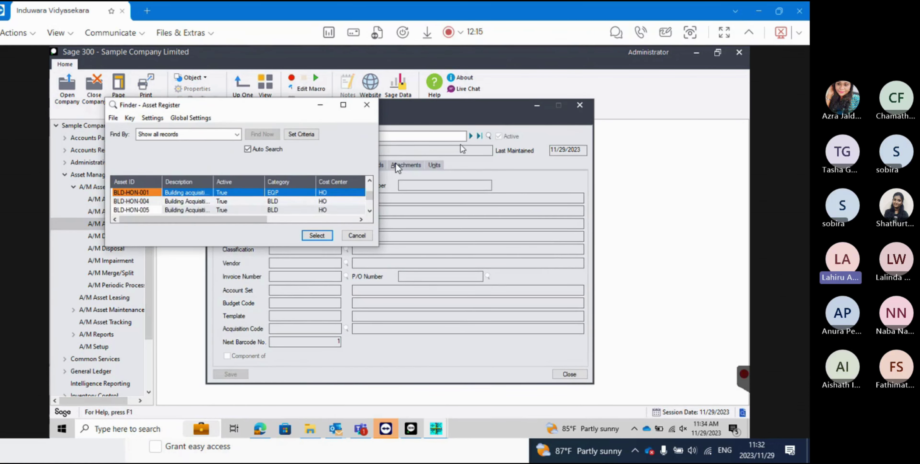
click(369, 211)
click(369, 211)
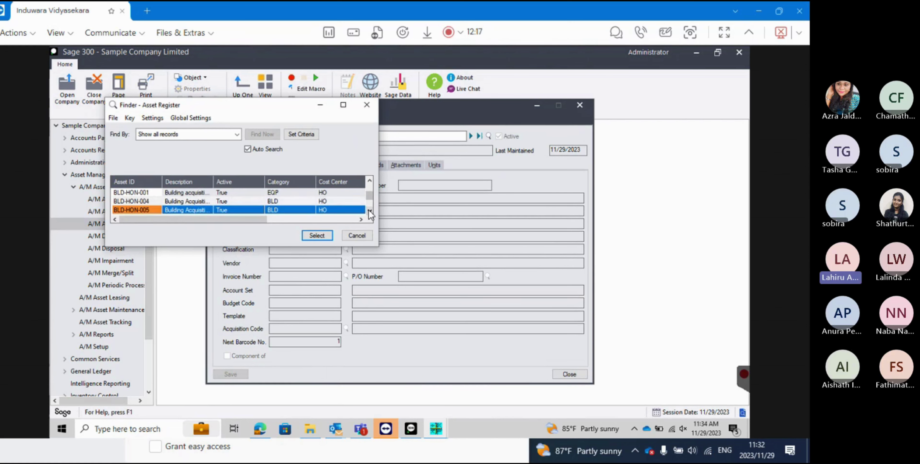
click(370, 212)
double_click(164, 211)
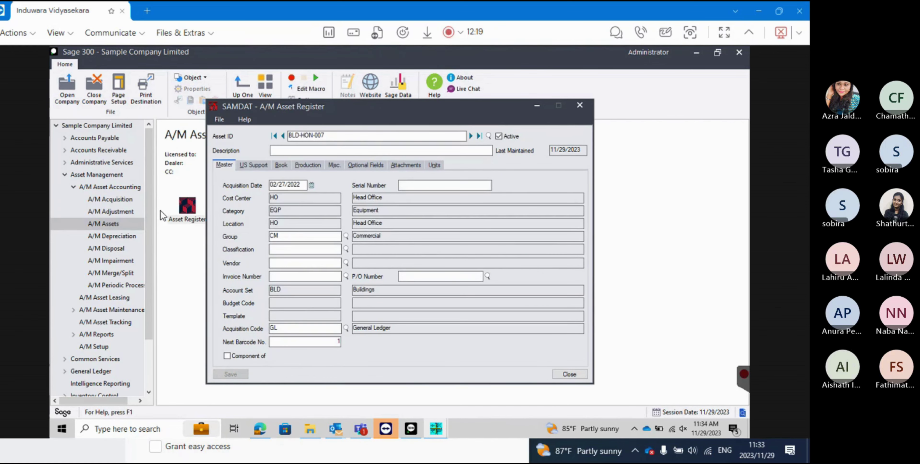
Examine the asset's book values and its category in the master details, and close the Asset Register.
click(286, 165)
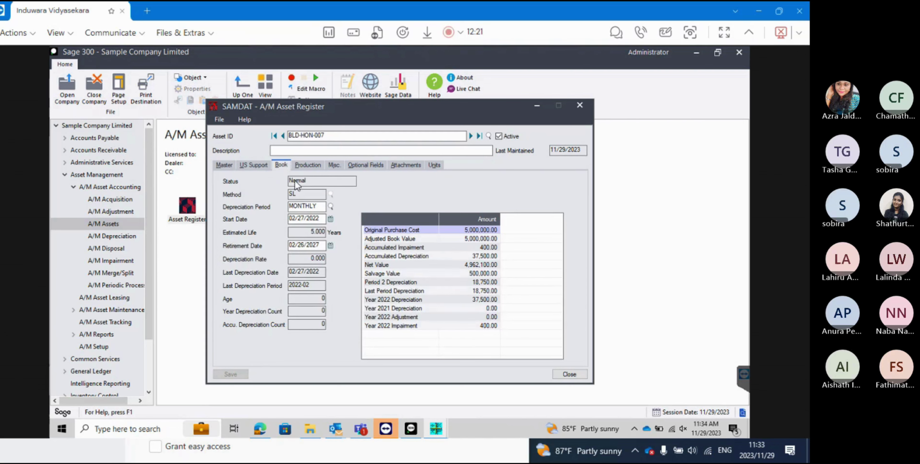
click(224, 165)
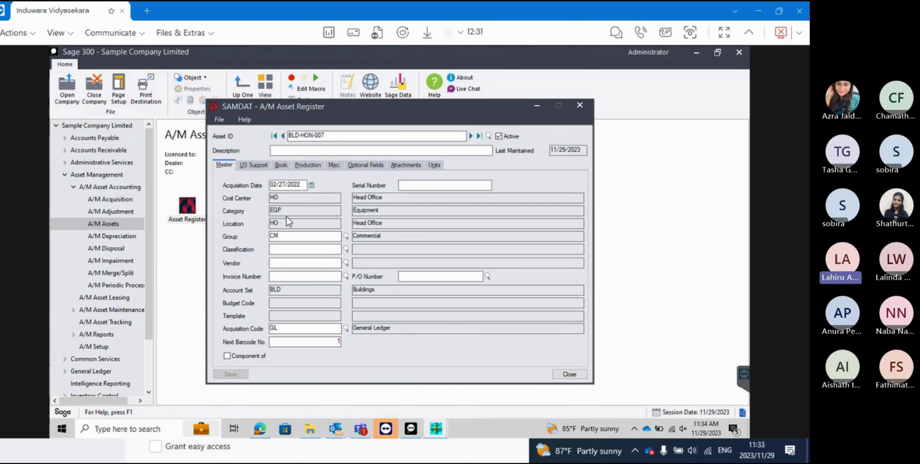
click(580, 105)
Open Bulk Adjustment and check the available adjustment types, leaving Category selected.
click(129, 214)
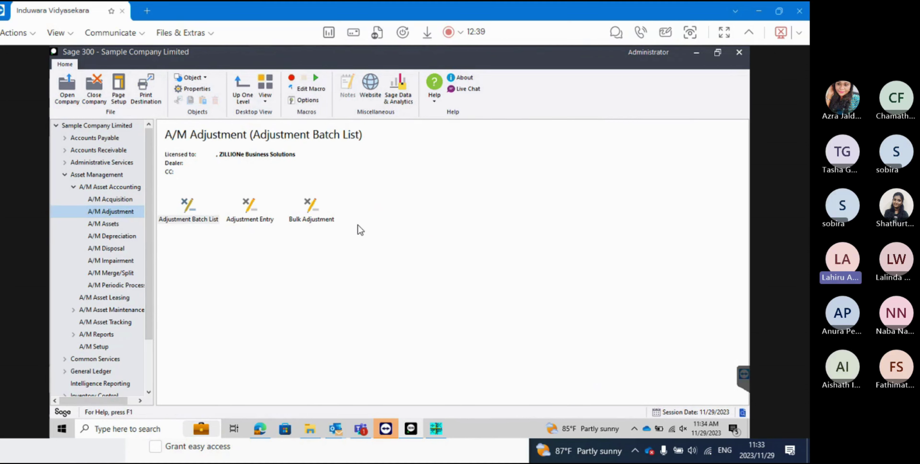
double_click(314, 218)
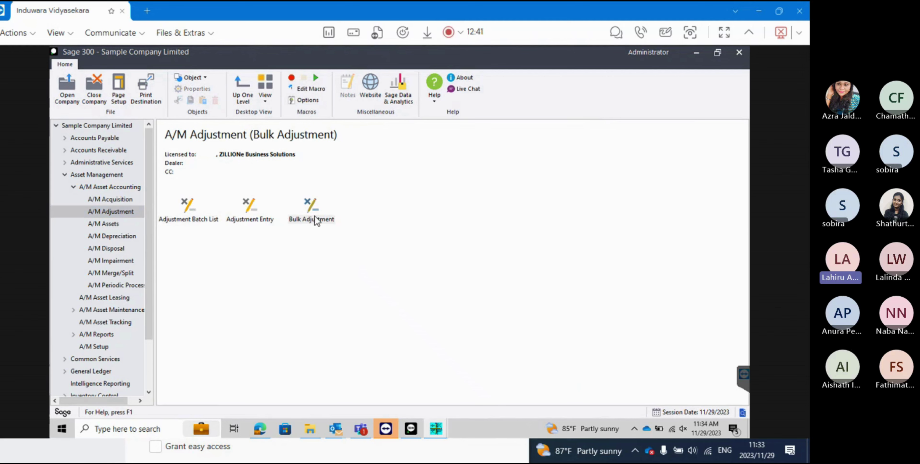
mouse_move(444, 429)
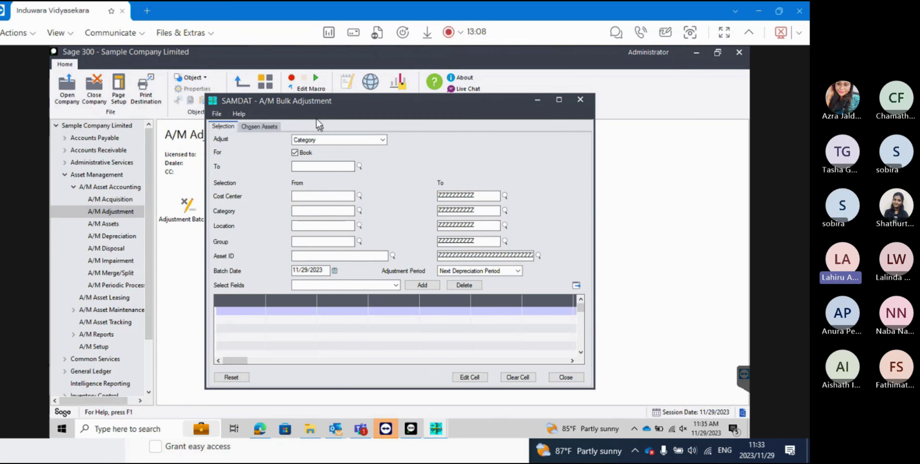
click(386, 140)
click(387, 142)
click(387, 140)
click(386, 141)
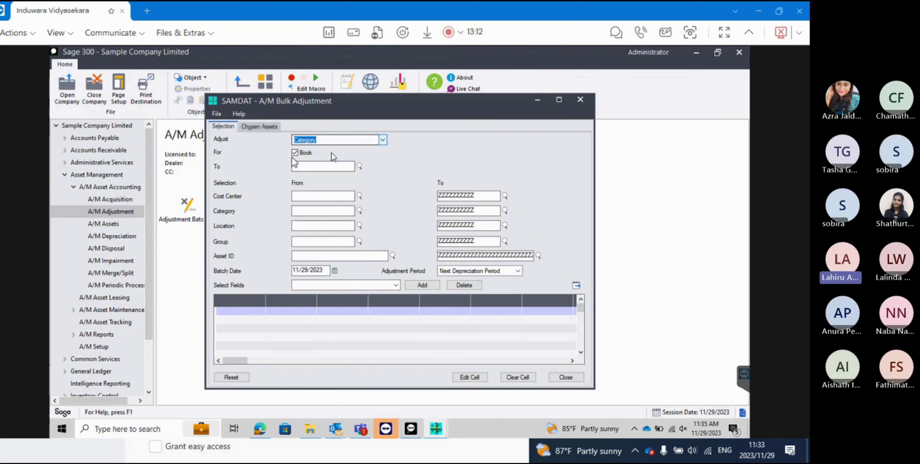
Limit the cost center selection to HO through HO and try to load the matching assets.
click(362, 197)
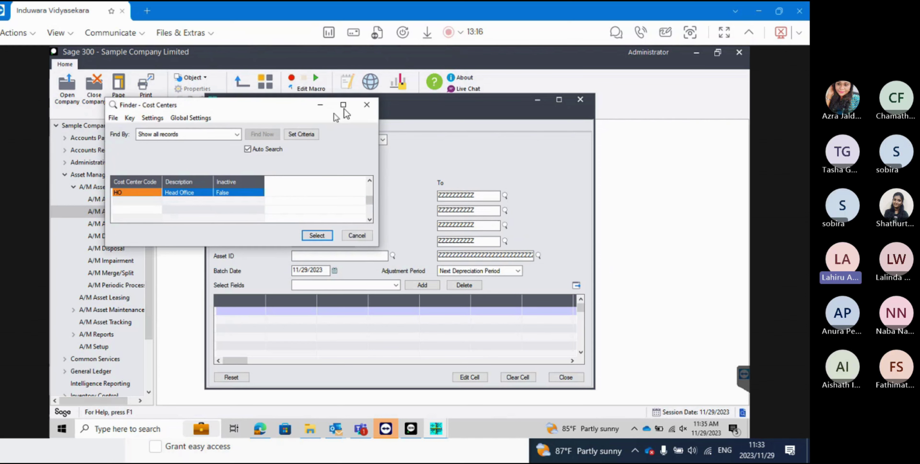
click(367, 104)
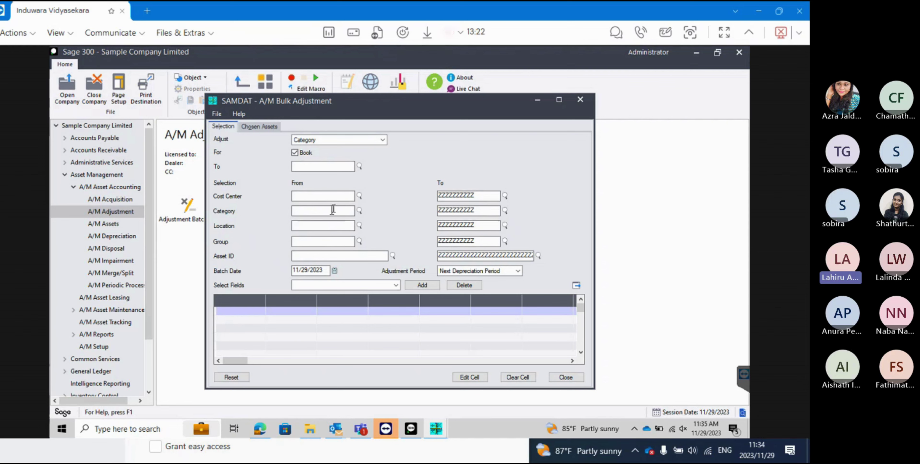
click(359, 195)
double_click(135, 191)
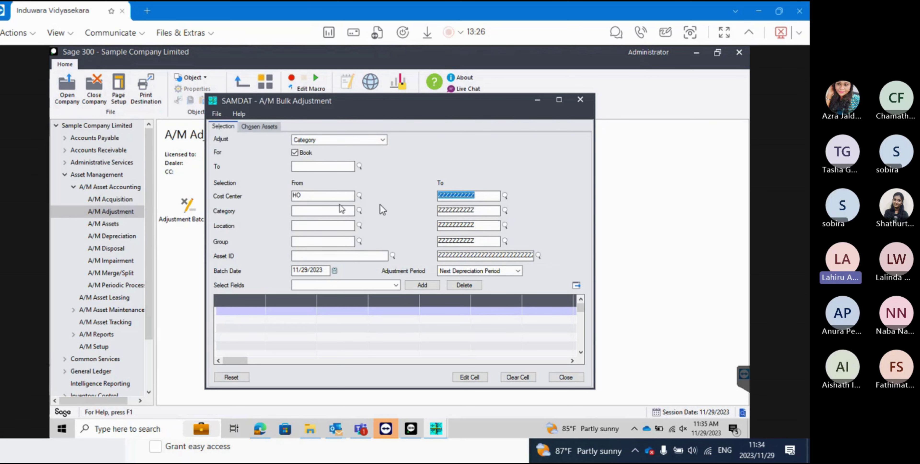
click(505, 196)
double_click(170, 193)
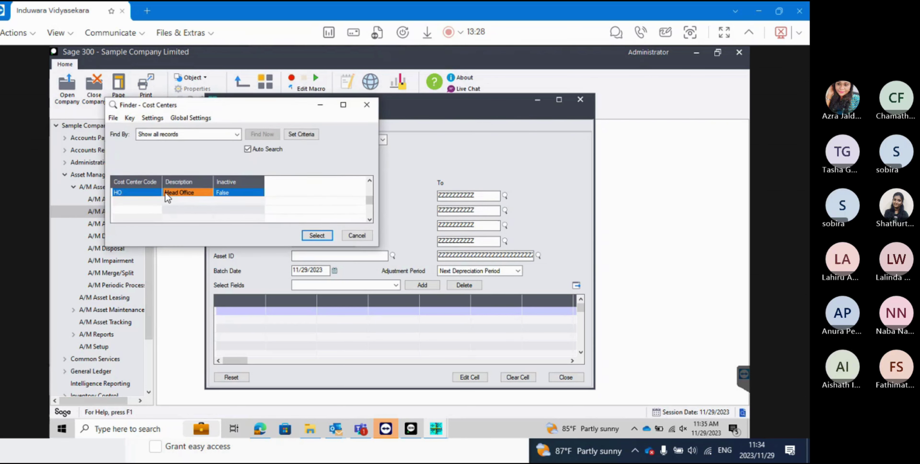
click(576, 286)
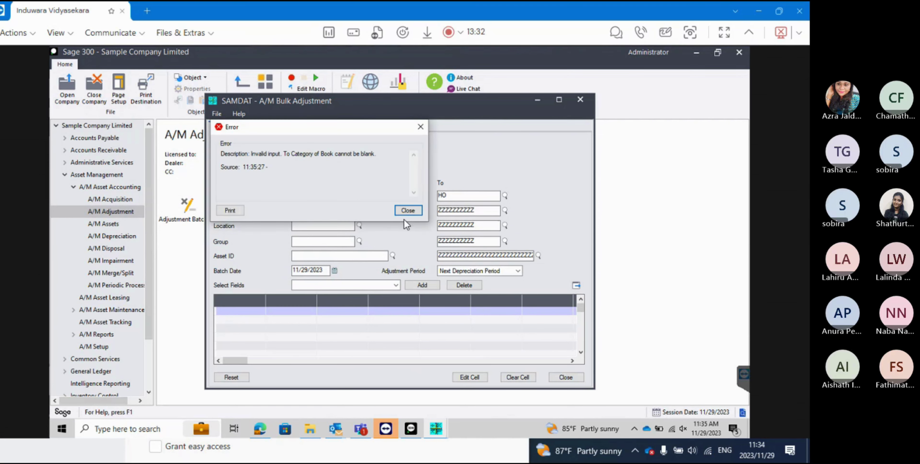
click(408, 212)
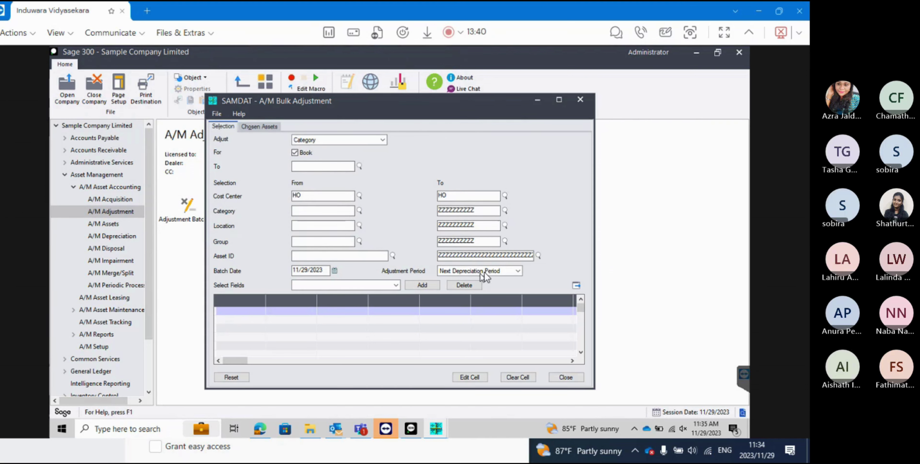
Check the adjustment period options and set the bulk adjustment's target category to BLD.
click(517, 273)
click(517, 273)
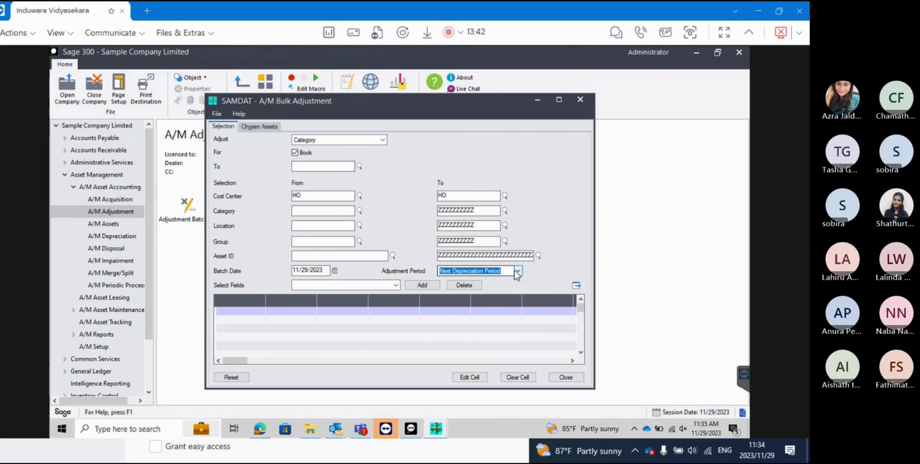
click(353, 167)
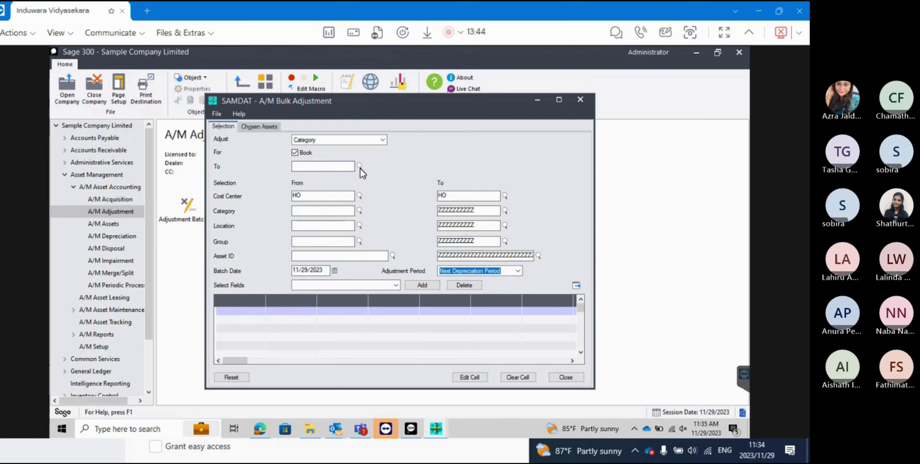
click(359, 166)
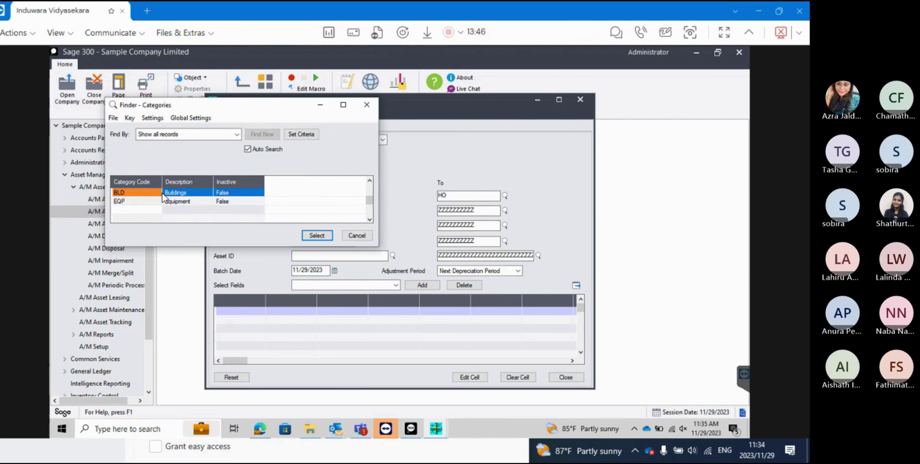
double_click(193, 193)
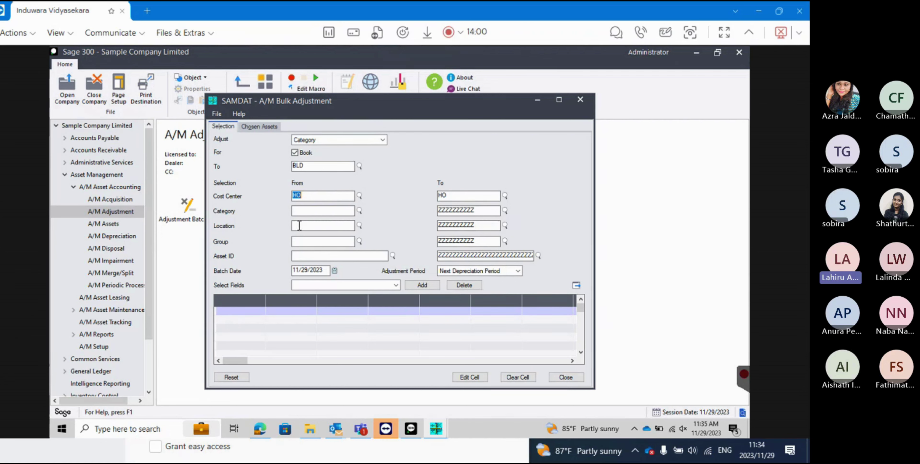
Look through the available selection fields and add Account Set as a criteria column.
click(309, 196)
click(396, 286)
click(397, 285)
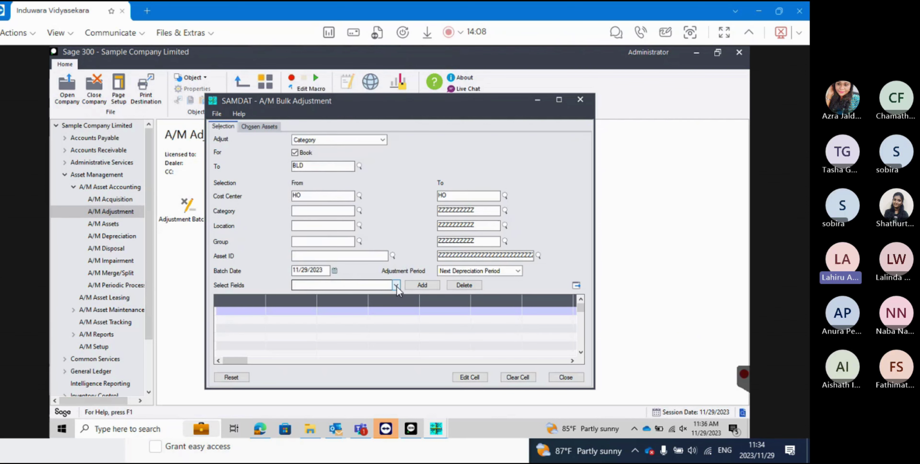
click(396, 285)
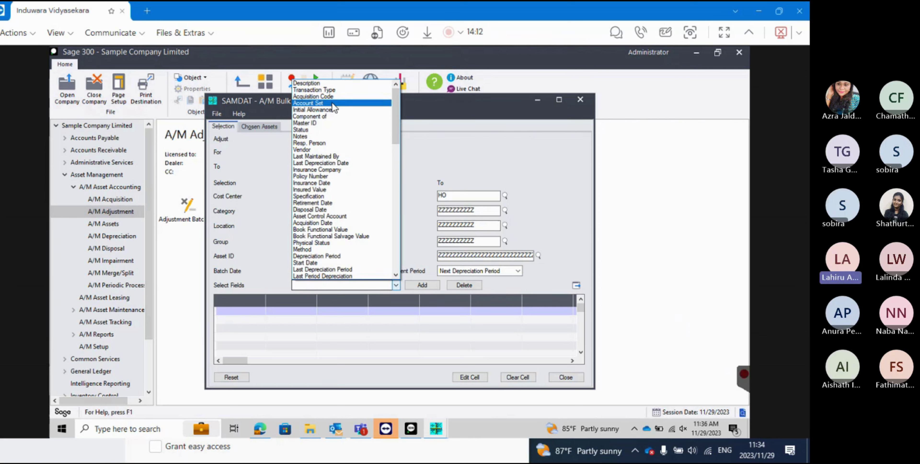
scroll(331, 107, down, 1)
scroll(335, 125, down, 8)
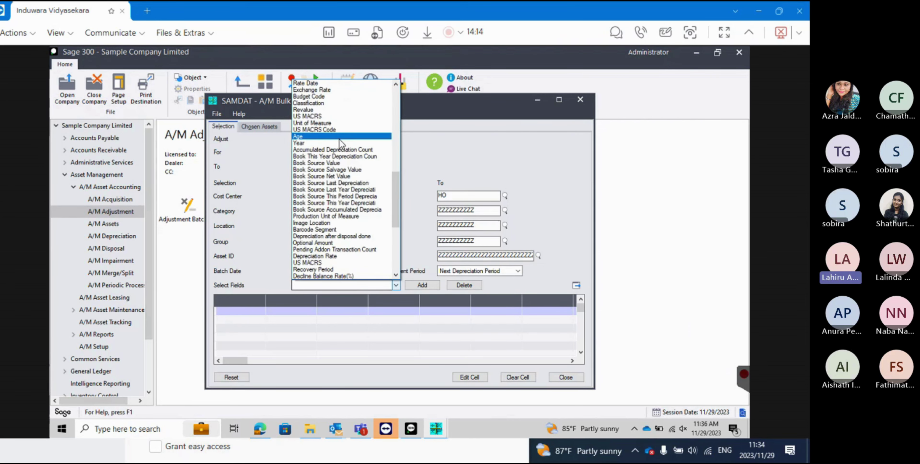
scroll(337, 118, up, 8)
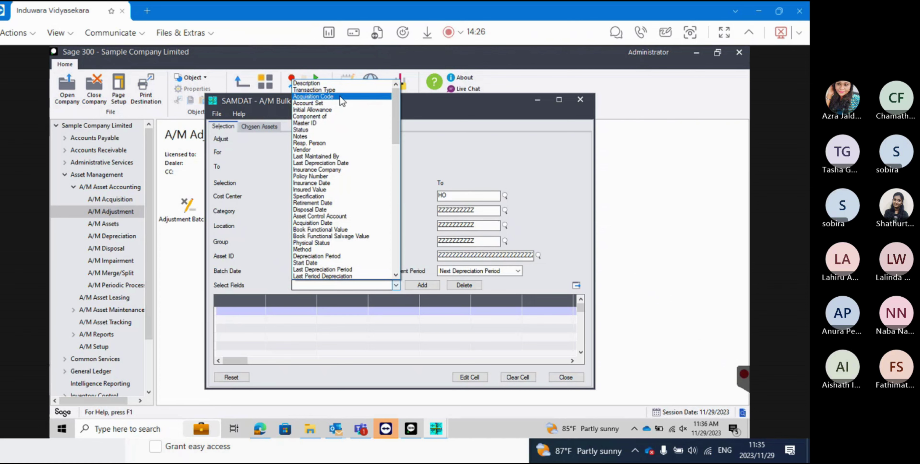
click(340, 104)
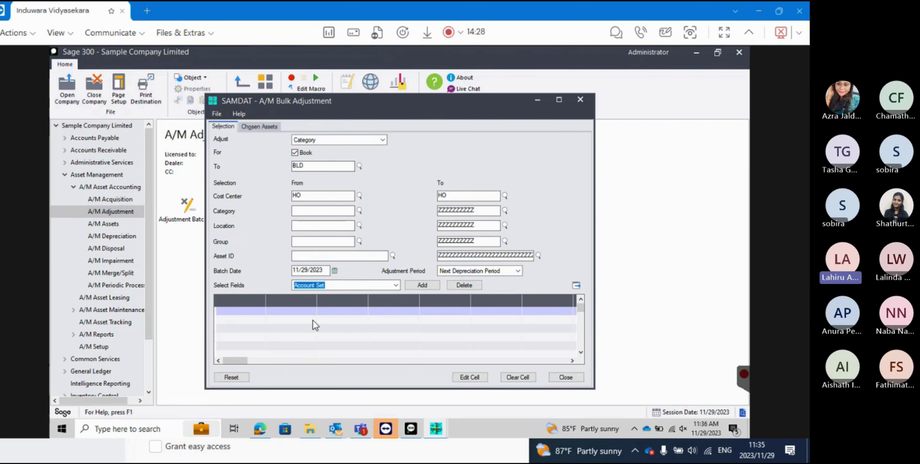
click(422, 285)
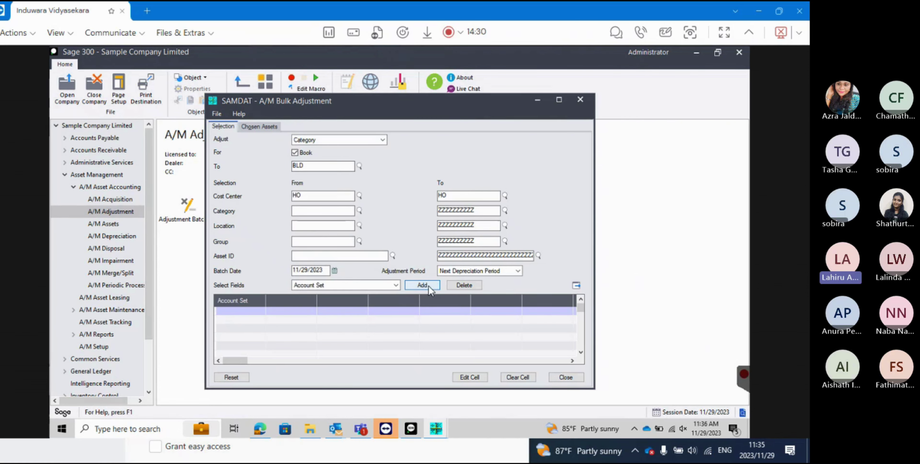
Set the Account Set selection criterion to equal BLD.
double_click(242, 311)
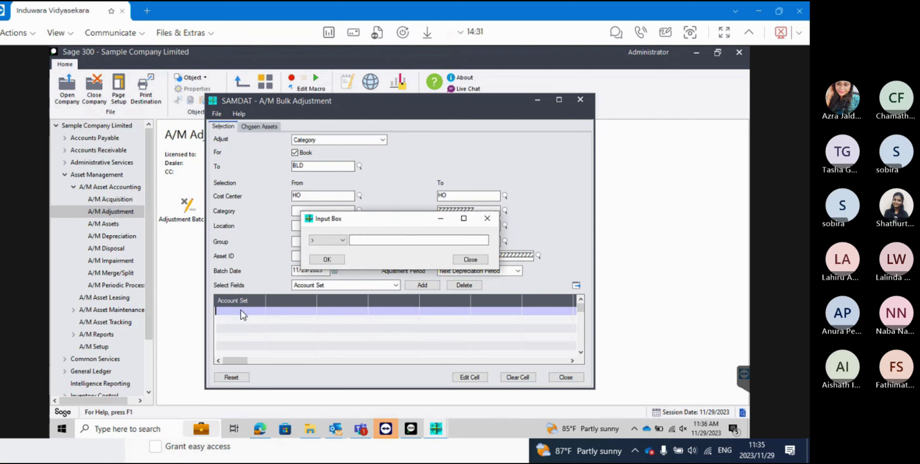
click(342, 240)
click(318, 263)
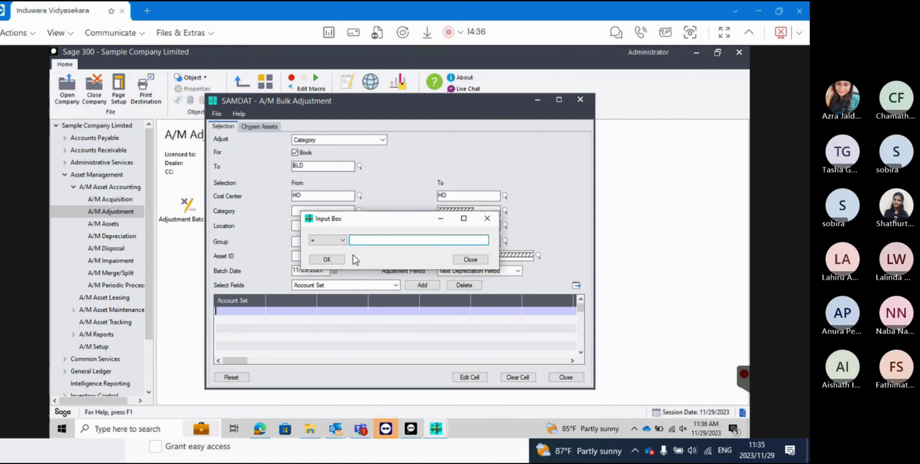
text(BLD)
click(327, 260)
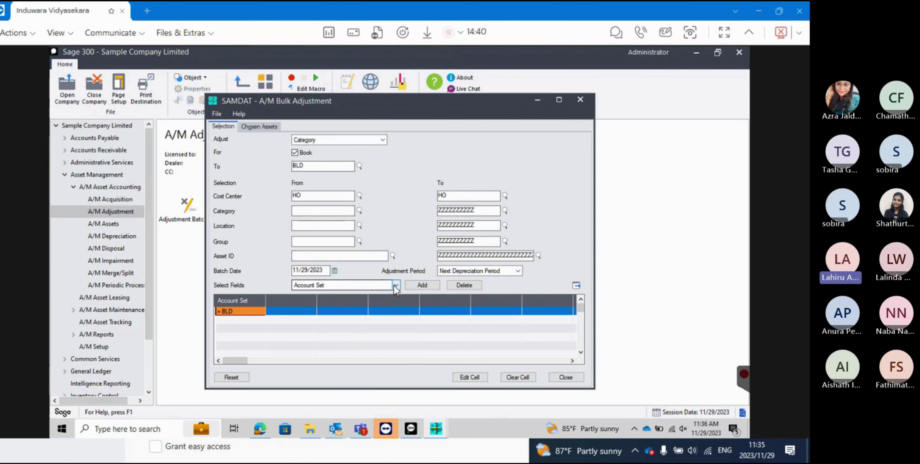
Add Description as a second criteria column and set its criterion to equal Buildings.
click(345, 285)
scroll(321, 257, up, 1)
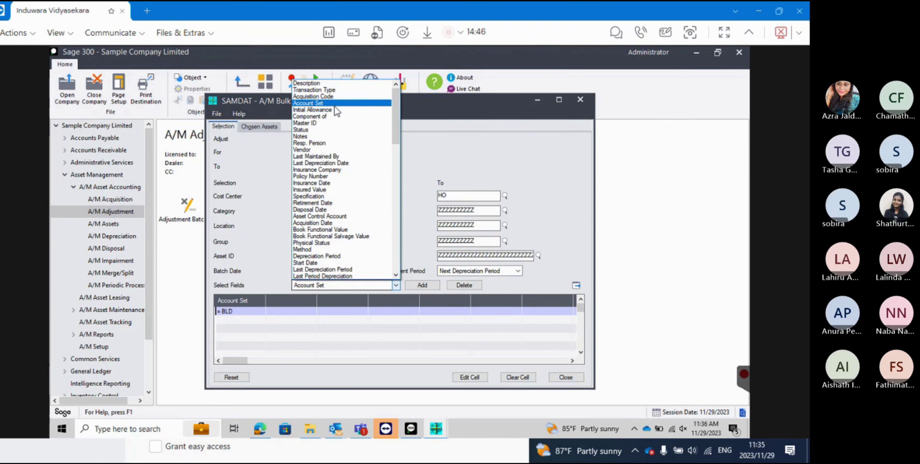
click(342, 85)
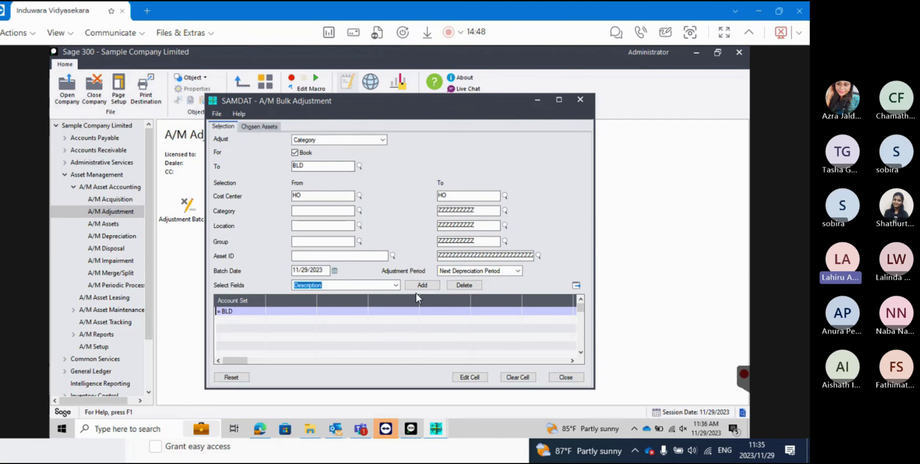
click(422, 285)
double_click(294, 311)
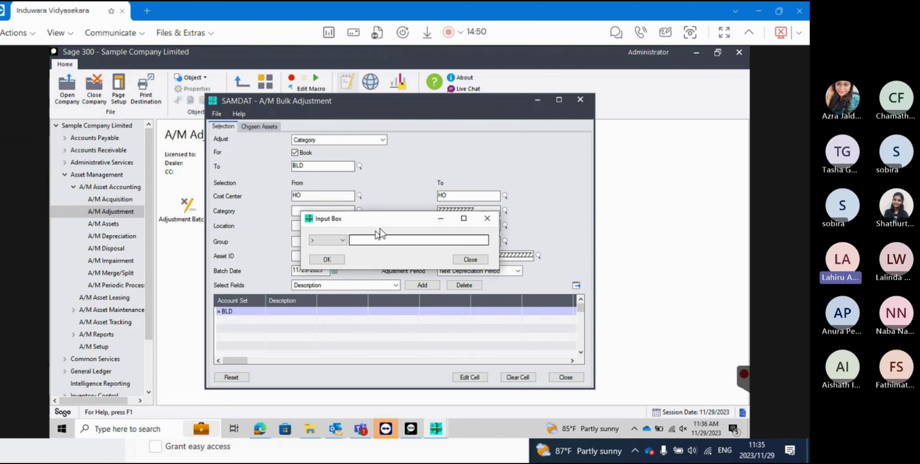
click(339, 243)
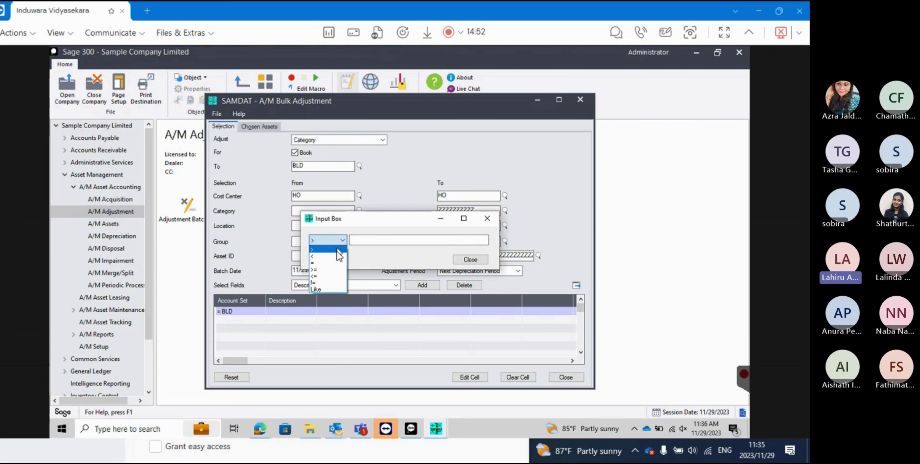
click(332, 262)
click(364, 240)
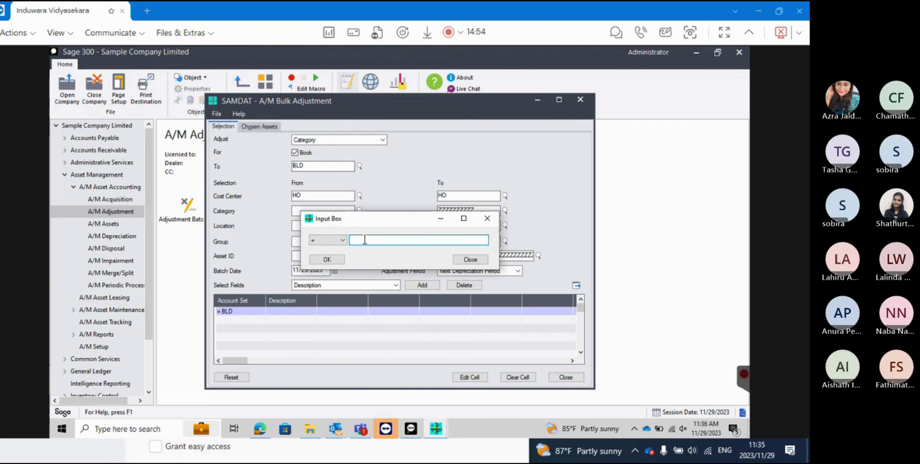
text(Buildings)
click(326, 260)
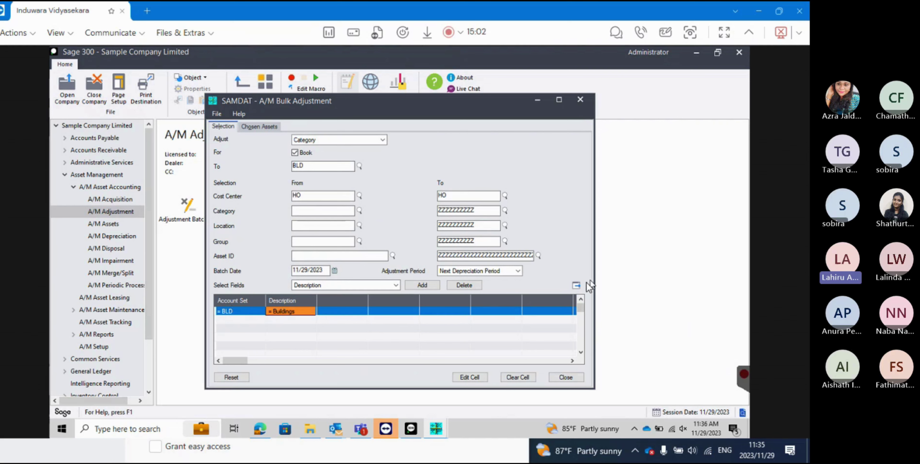
Check the chosen assets list of the bulk adjustment, then close Bulk Adjustment without processing.
click(264, 129)
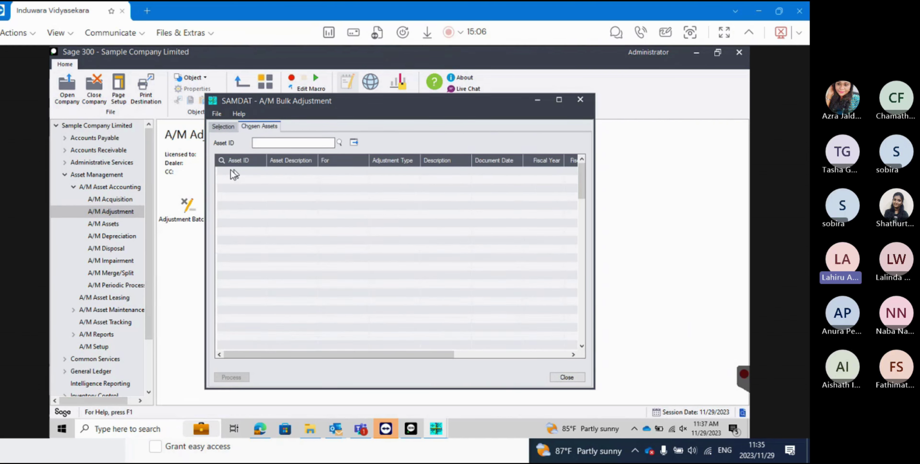
click(230, 128)
click(274, 128)
click(221, 127)
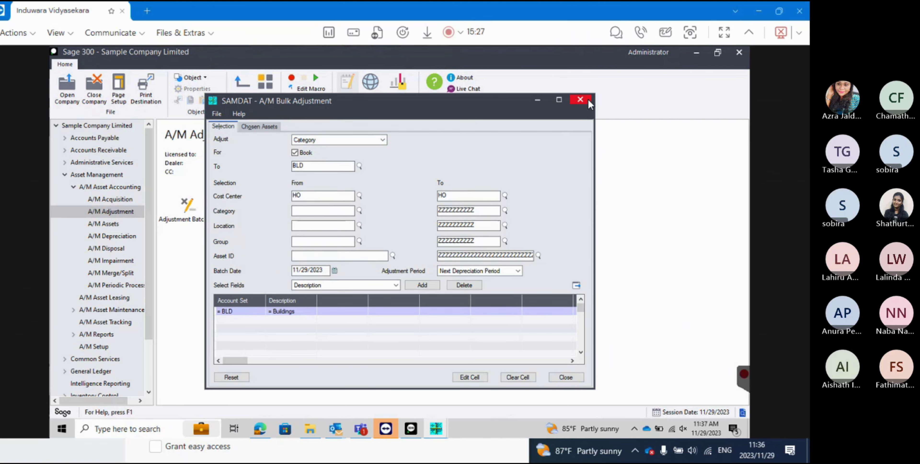
click(580, 100)
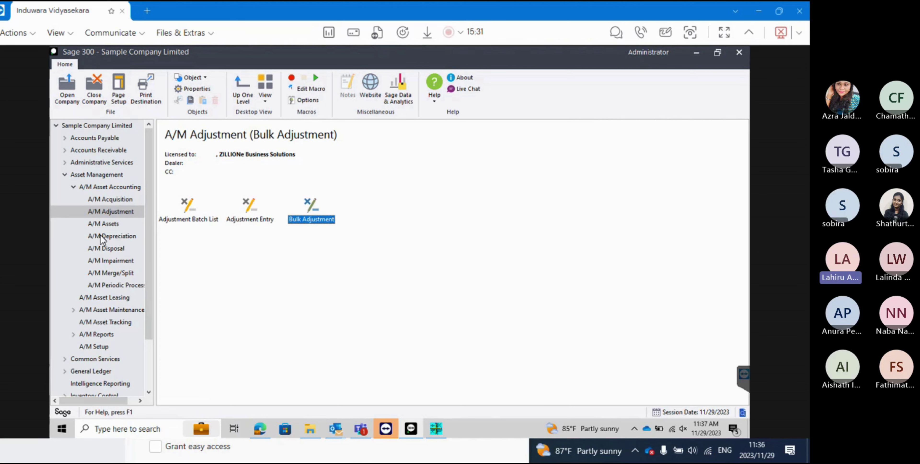
Open the Asset Register, close the leftover Adjustment Batch List window, and load asset BLD-HON-007 from the finder.
click(104, 225)
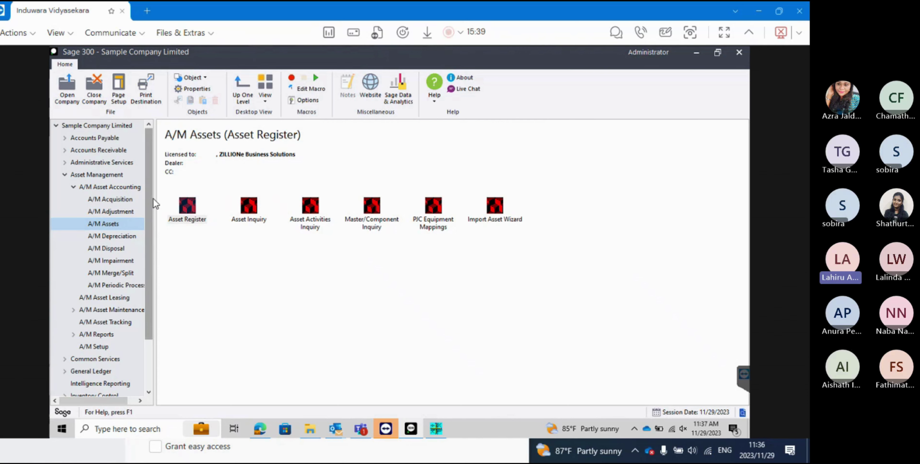
drag(151, 199, 156, 261)
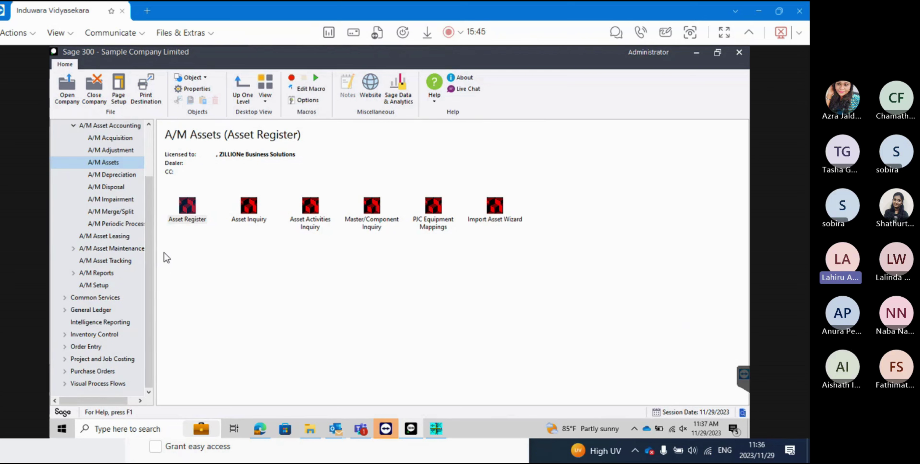
click(187, 208)
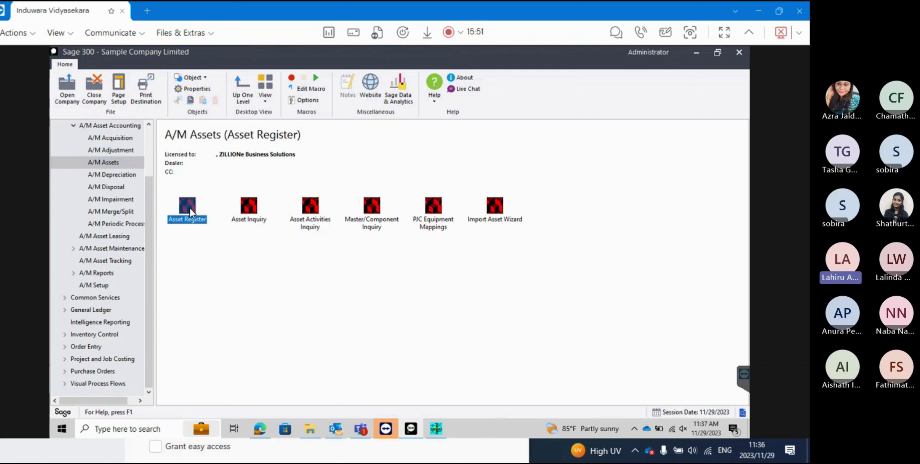
mouse_move(434, 433)
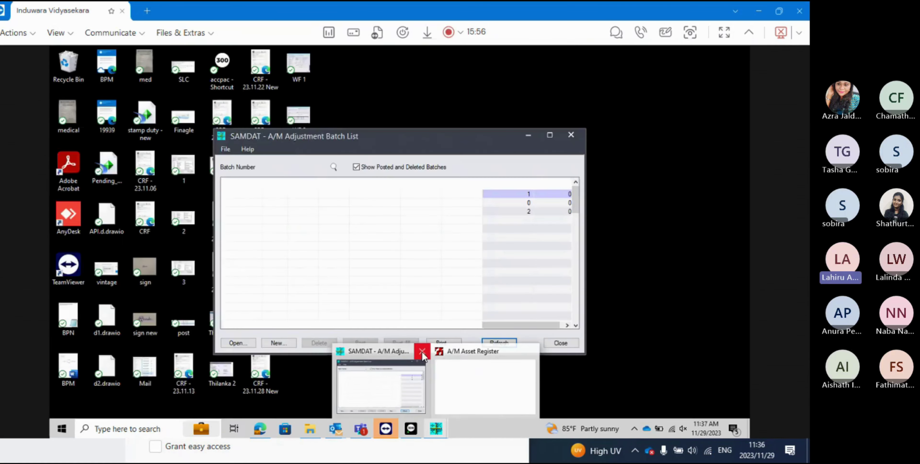
click(422, 351)
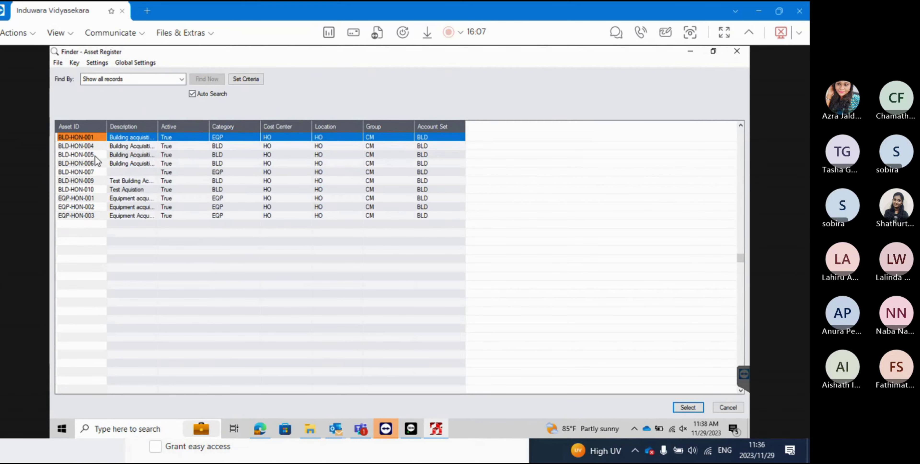
click(91, 171)
double_click(91, 171)
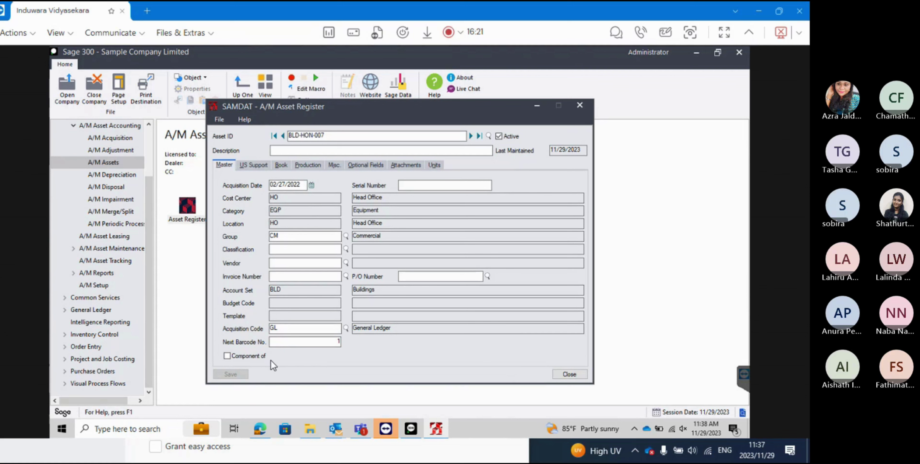
Review BLD-HON-007's US support, book, production, miscellaneous, optional field, attachment and unit details, then close the Asset Register.
click(251, 166)
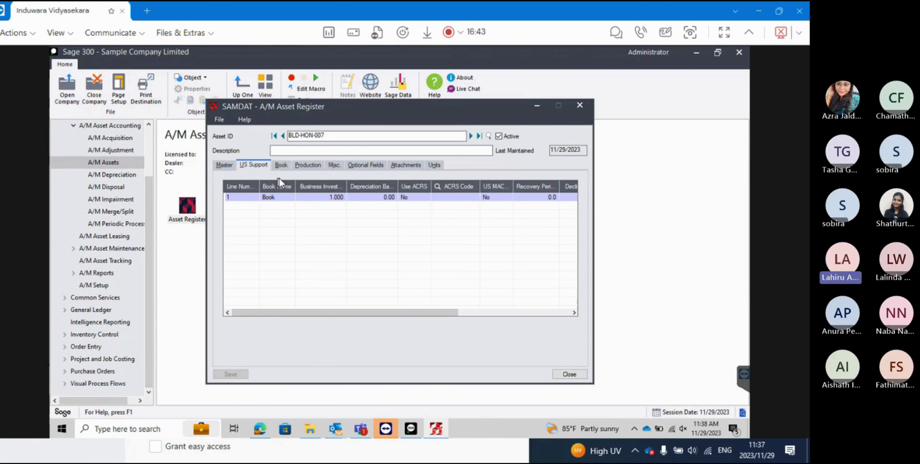
click(283, 167)
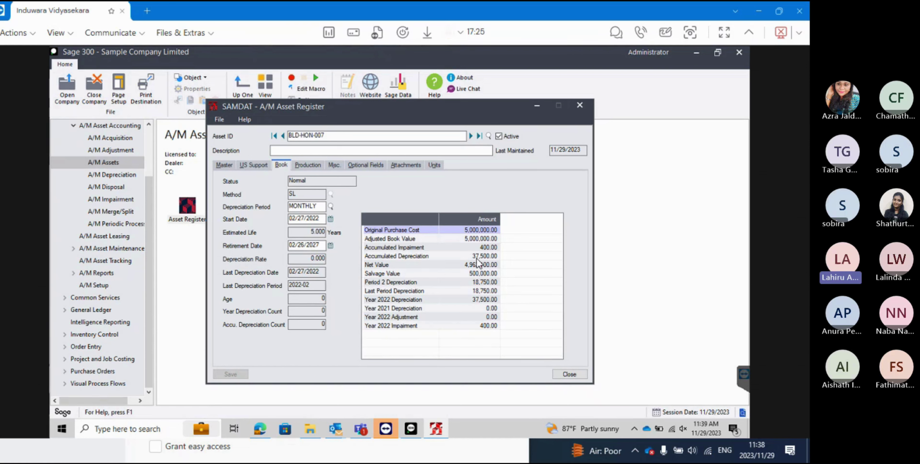
click(309, 165)
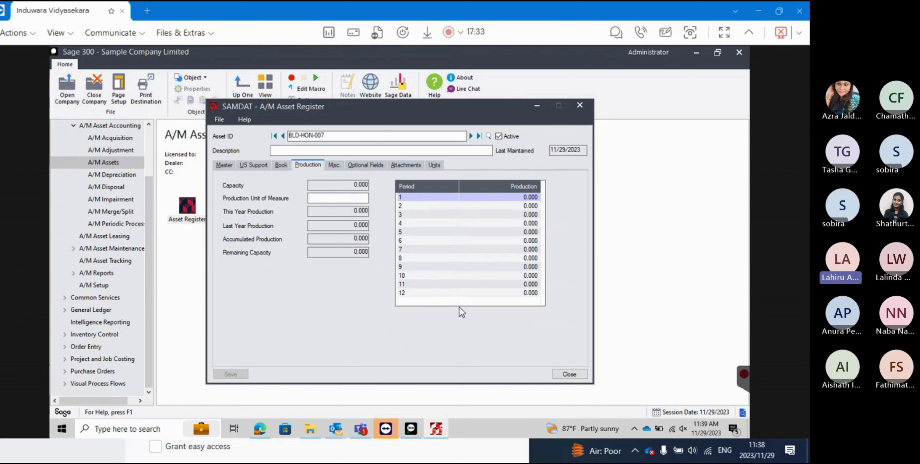
click(339, 167)
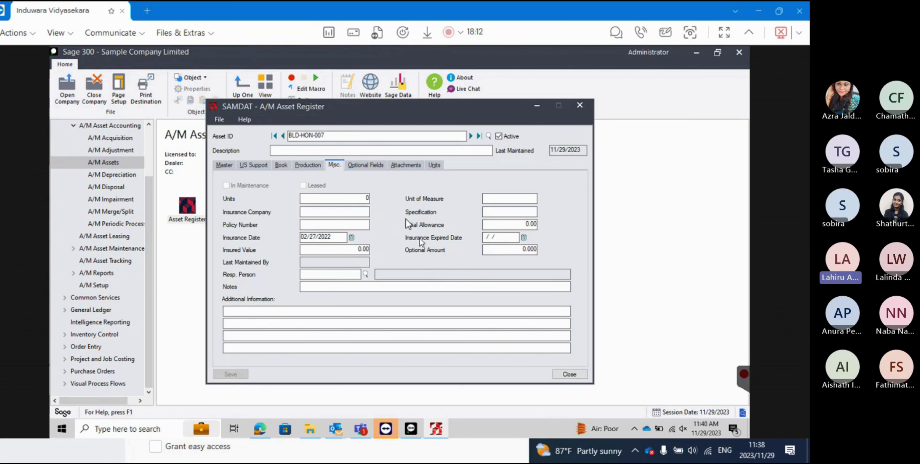
click(368, 167)
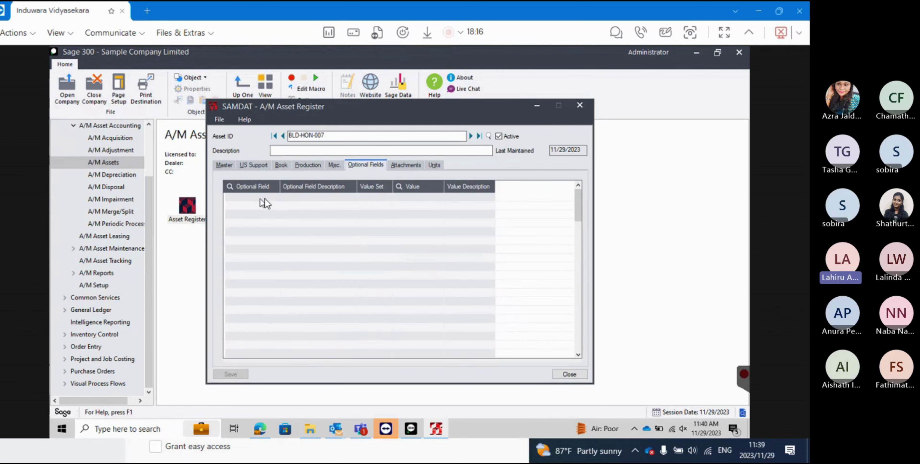
click(418, 165)
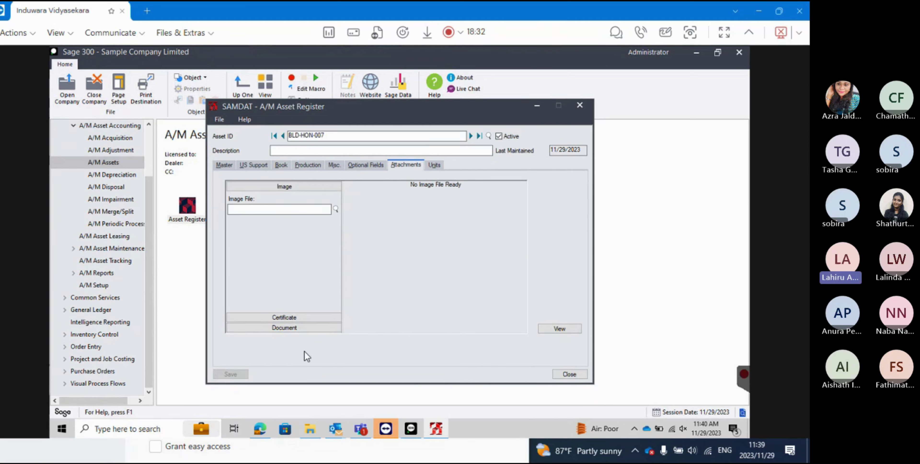
click(432, 166)
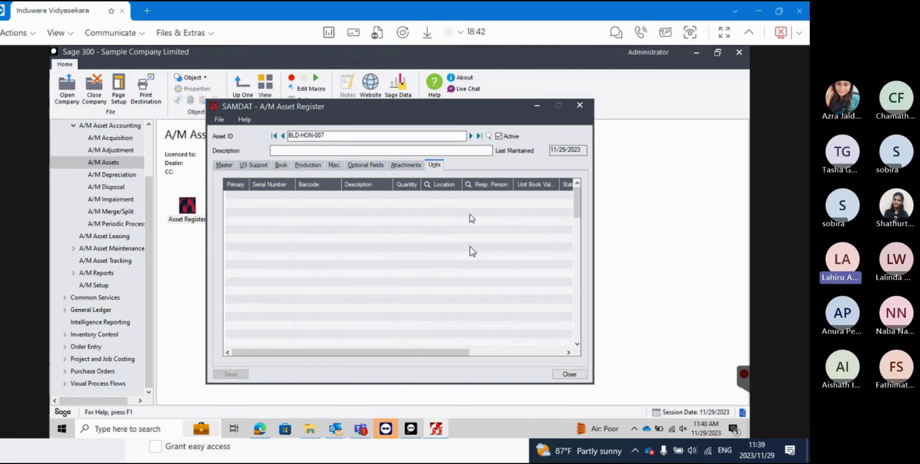
drag(468, 353, 596, 353)
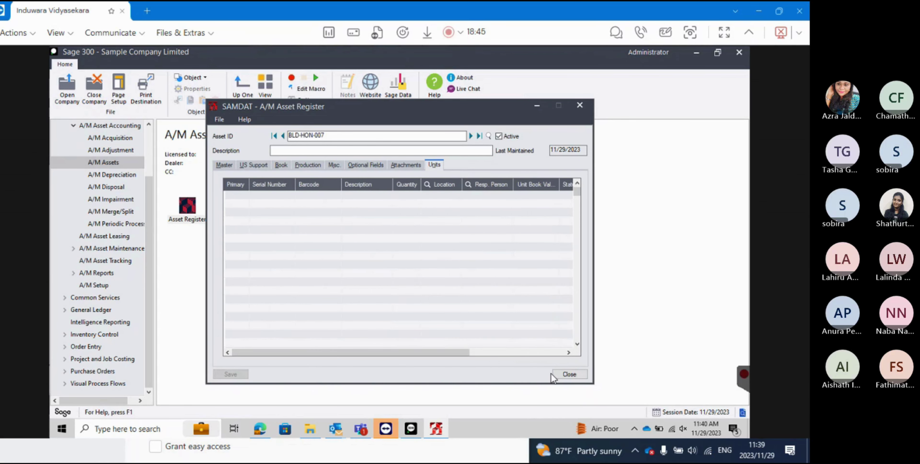
click(579, 105)
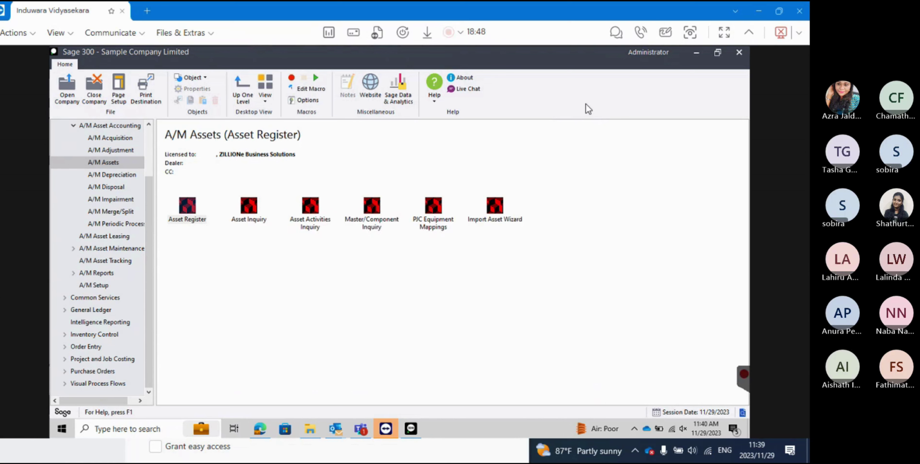
Open Asset Inquiry and set the starting acquisition date to 01/01/2019.
click(242, 214)
double_click(242, 215)
click(384, 133)
click(401, 148)
click(400, 148)
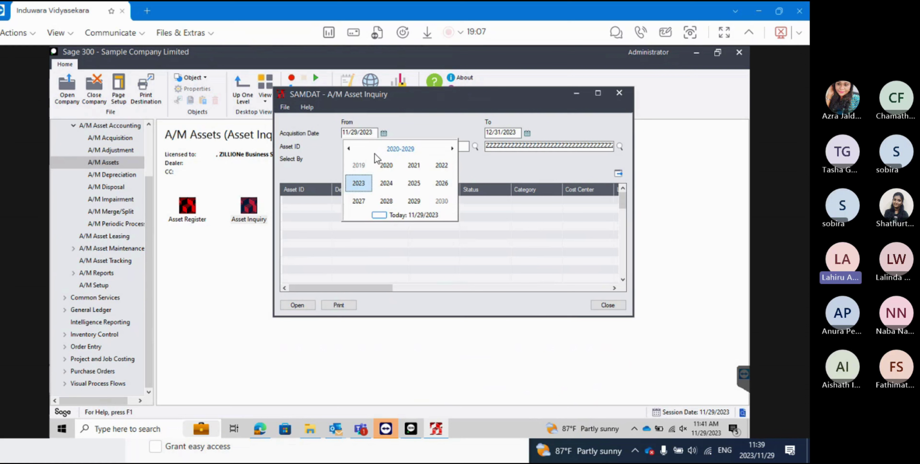
click(363, 167)
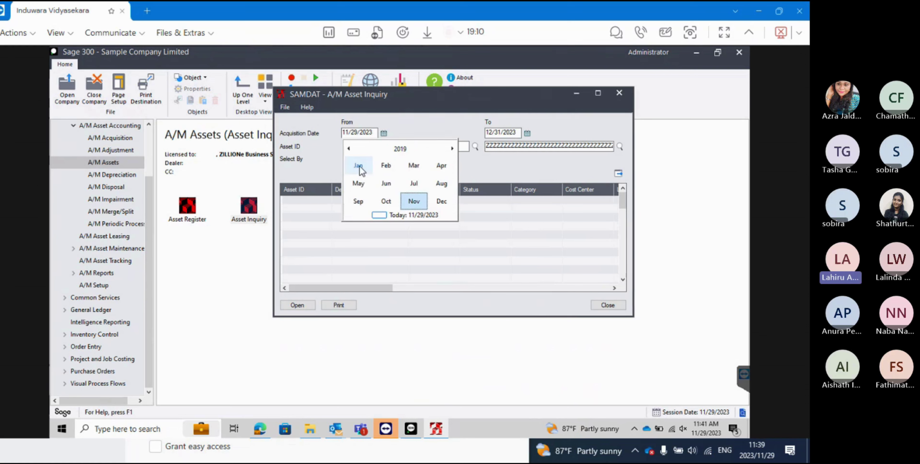
click(359, 166)
click(390, 169)
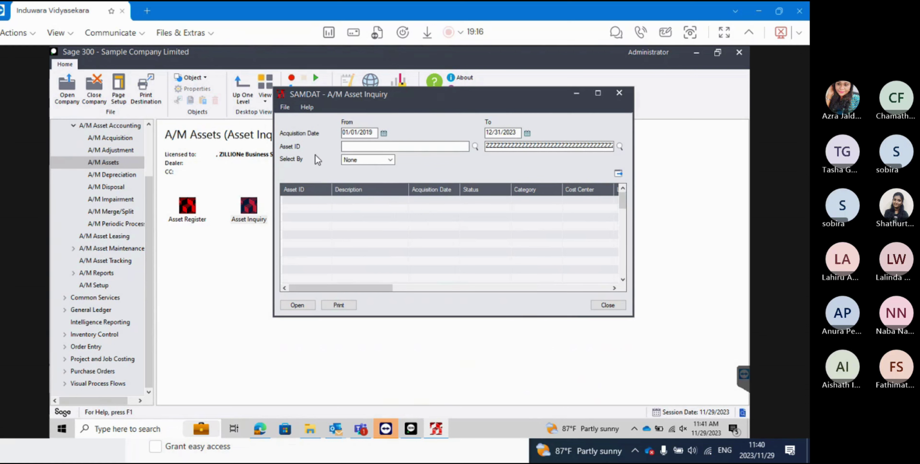
Load the assets matching the acquisition date range and look through the resulting list.
click(618, 173)
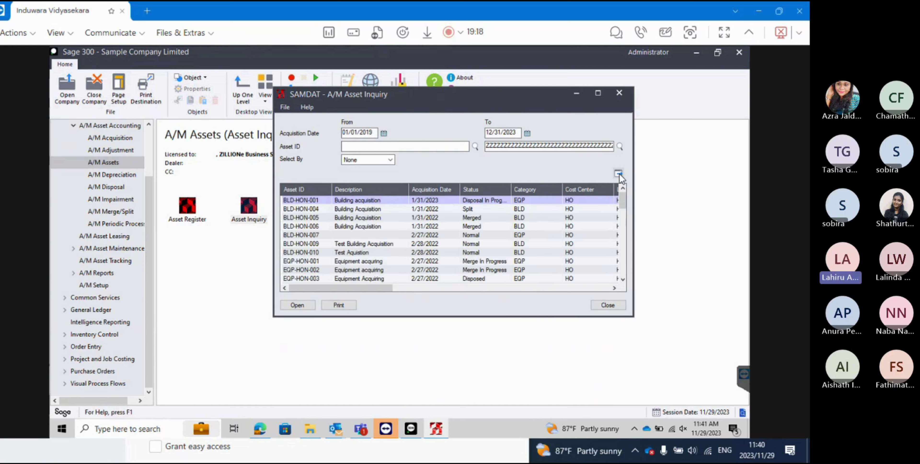
click(357, 261)
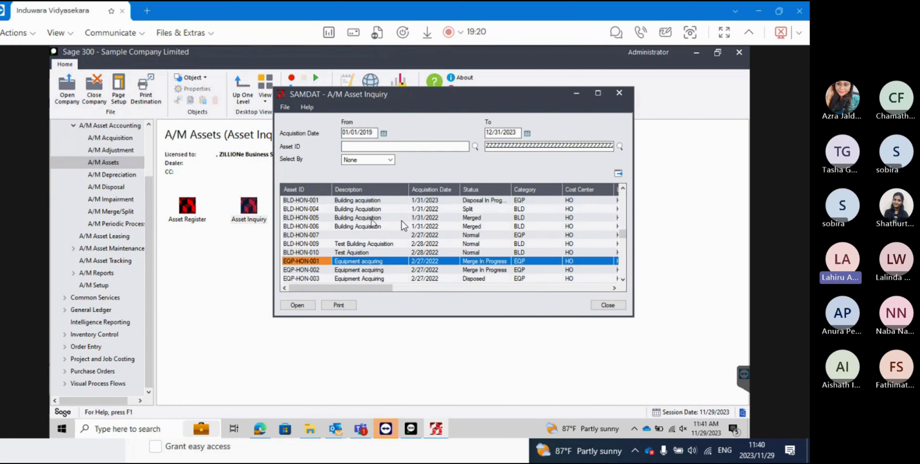
click(622, 236)
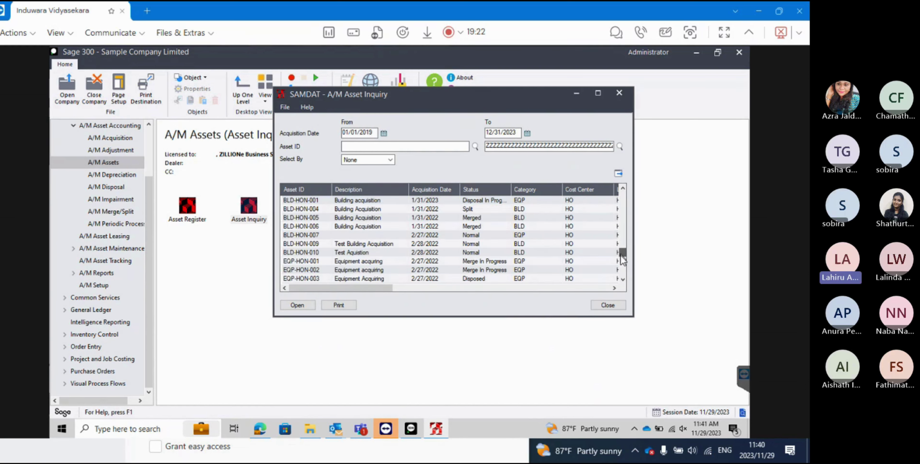
click(623, 279)
Limit the inquiry's asset ID range from BLD-HON-001 to EQP-HON-003.
click(405, 146)
text(BLD-HON-001)
key(Tab)
text(EQP-HON-003)
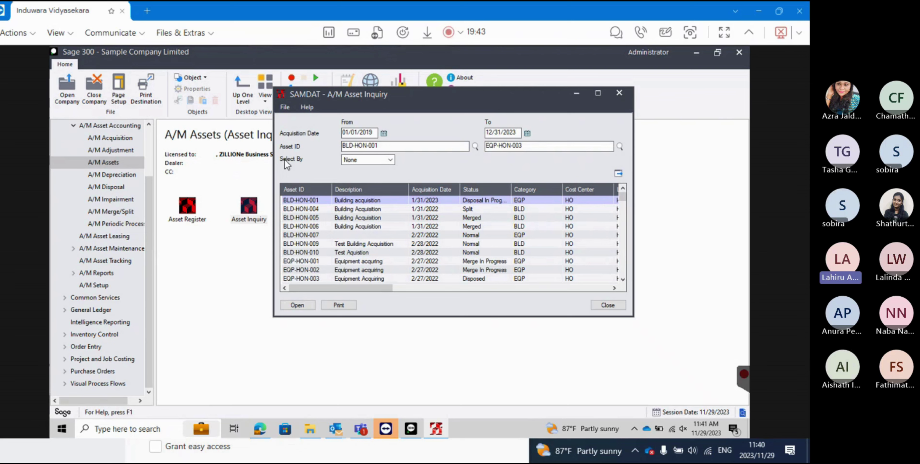
Leave the inquiry's Select By criterion at None, view BLD-HON-001's register record from the results, then close Asset Inquiry.
click(390, 159)
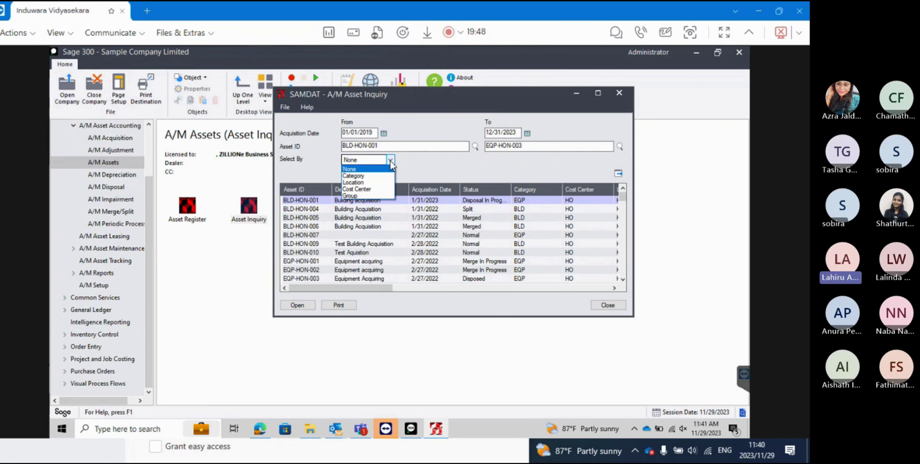
click(349, 169)
click(297, 305)
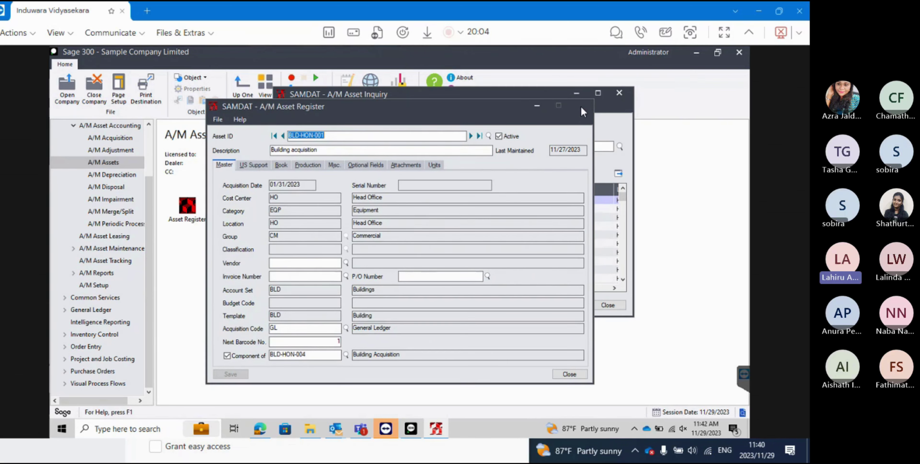
click(582, 107)
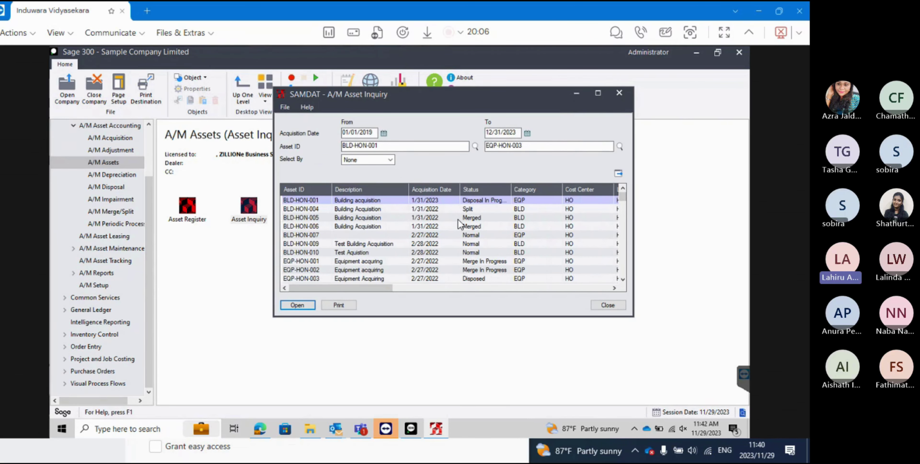
click(372, 209)
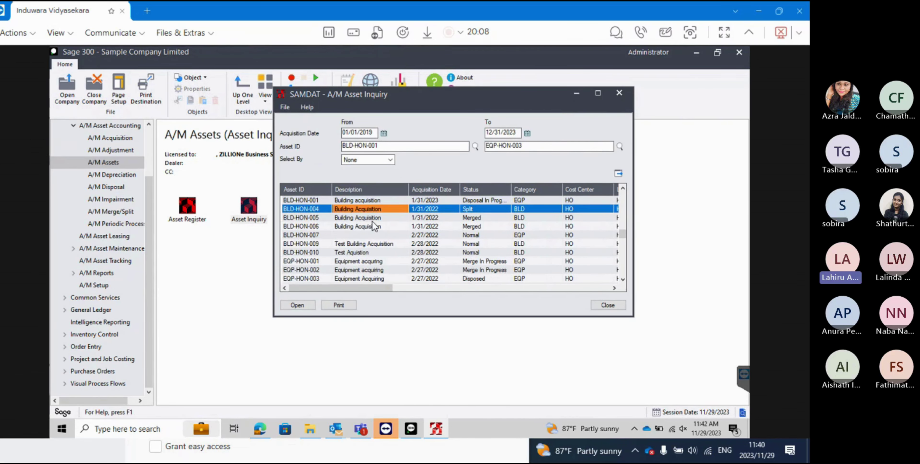
click(620, 94)
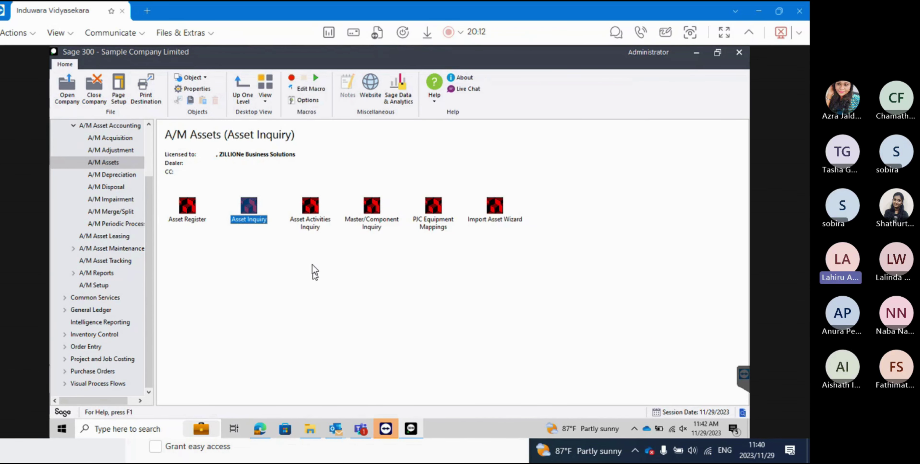
Open Asset Activities Inquiry and load all transaction types for asset BLD-HON-004.
double_click(310, 206)
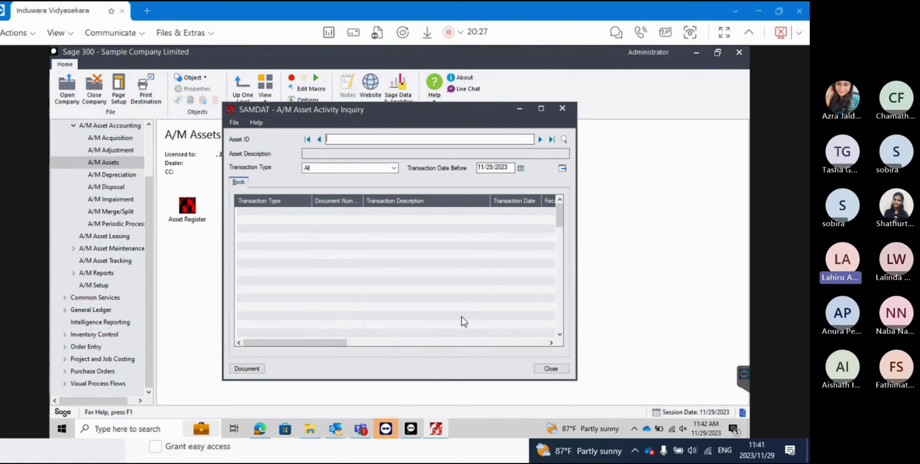
text(BLD-HON-004)
click(394, 168)
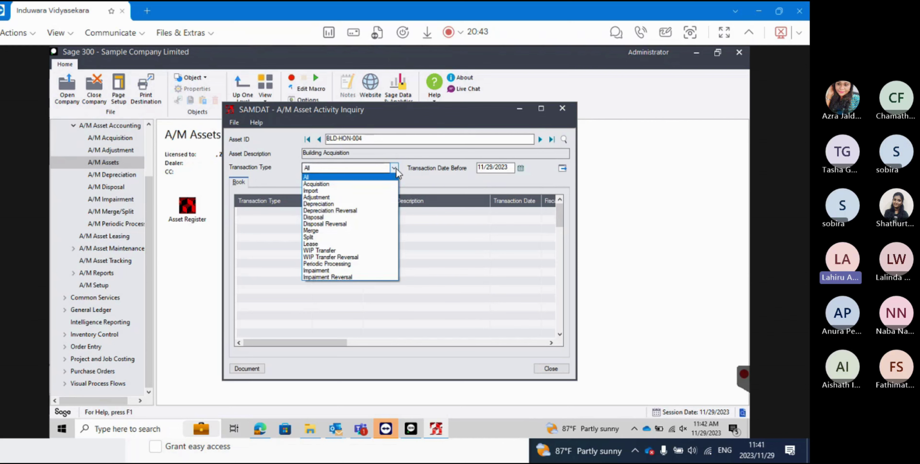
click(303, 174)
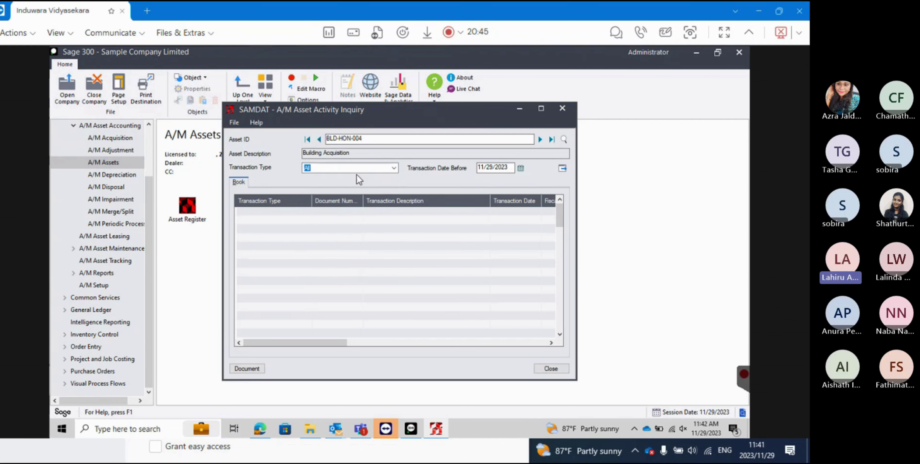
click(562, 168)
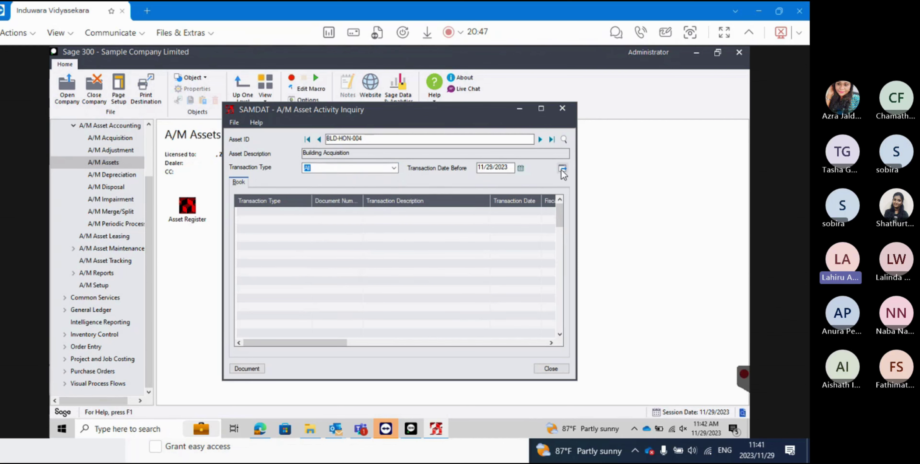
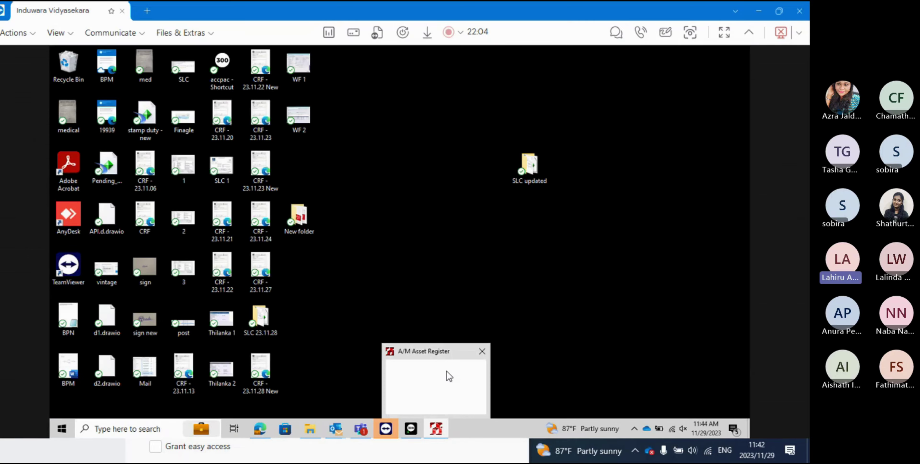
Look up BLD-HON-004 in the Asset Register, expand its component tree in Master/Component Inquiry, and close that inquiry.
click(449, 377)
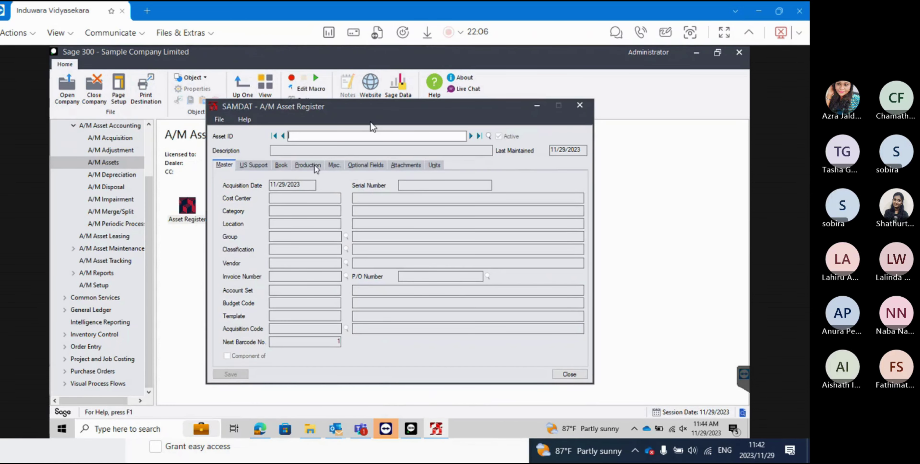
click(490, 137)
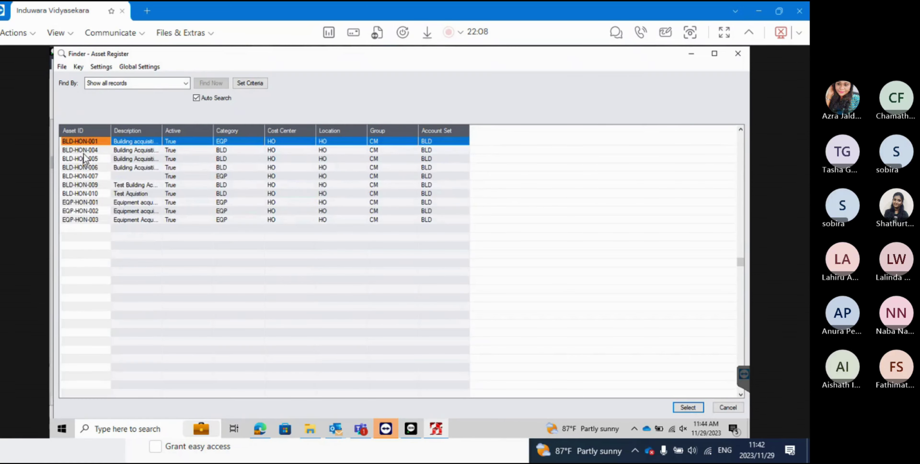
double_click(81, 150)
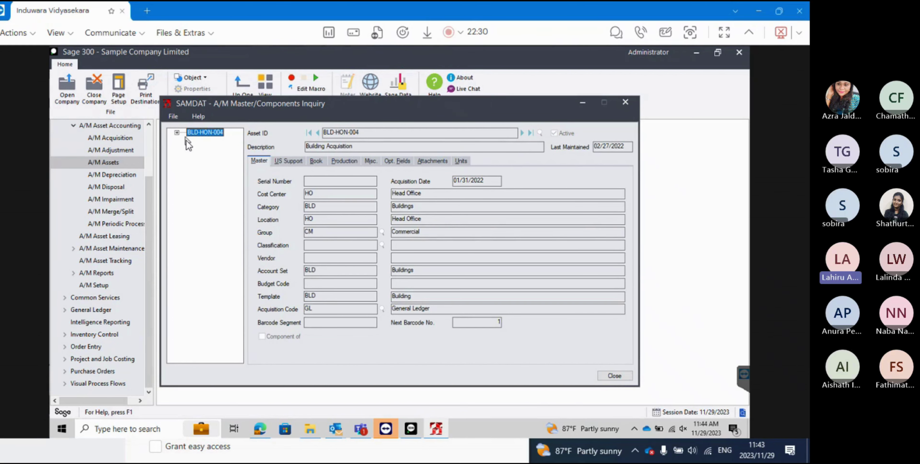
click(176, 133)
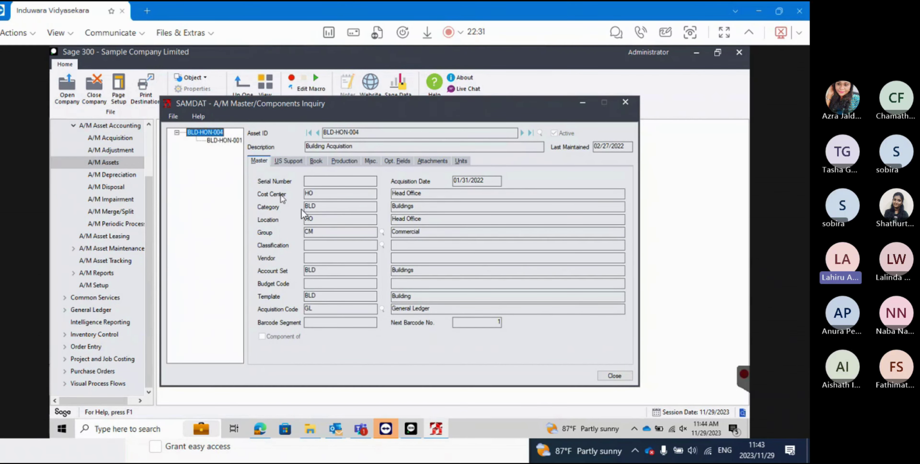
click(626, 102)
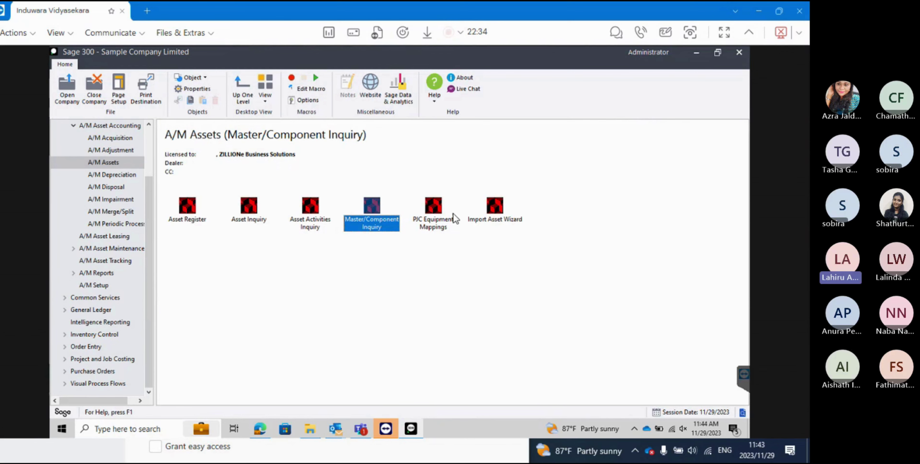
Open PJC Equipment Mappings, check its asset finder, and close the mappings window without choosing an asset.
double_click(435, 220)
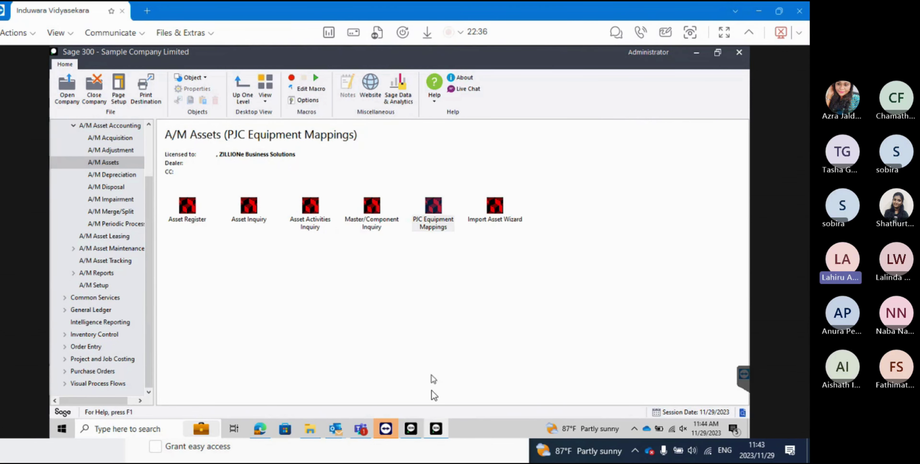
mouse_move(436, 433)
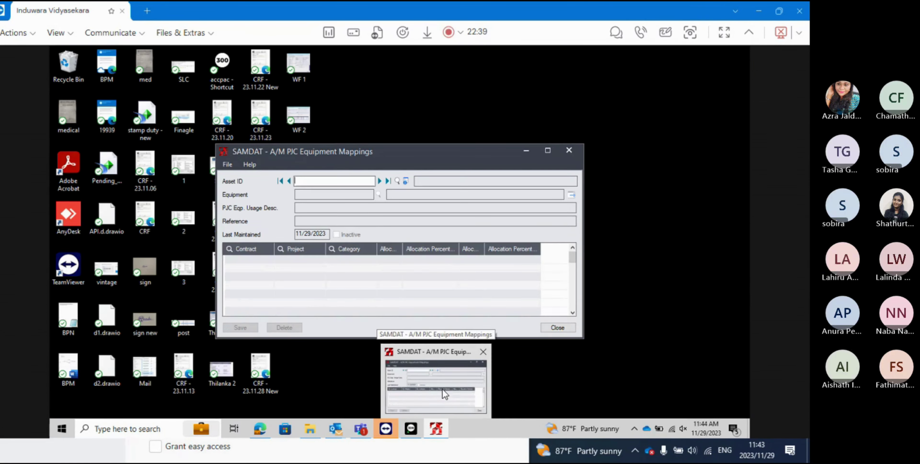
click(445, 394)
click(397, 181)
click(364, 104)
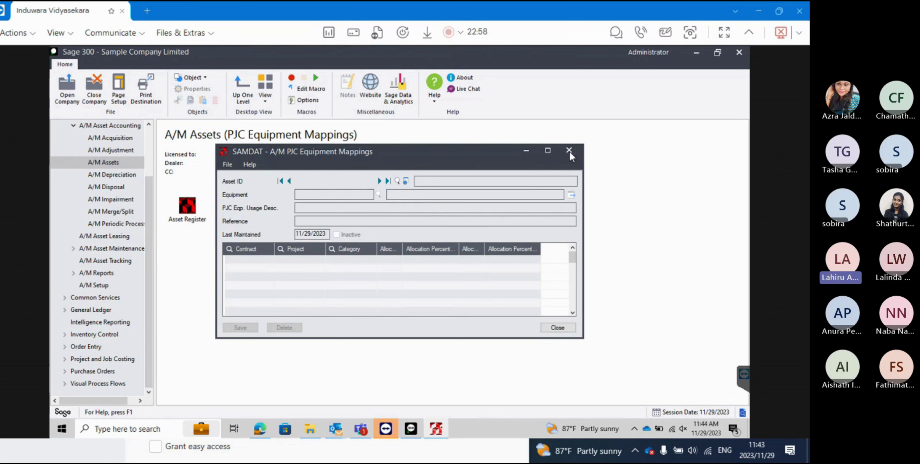
click(569, 152)
Start the Import Asset Wizard, choose to create a new import template, and copy existing asset BLD-HON-004 for the Book.
double_click(494, 209)
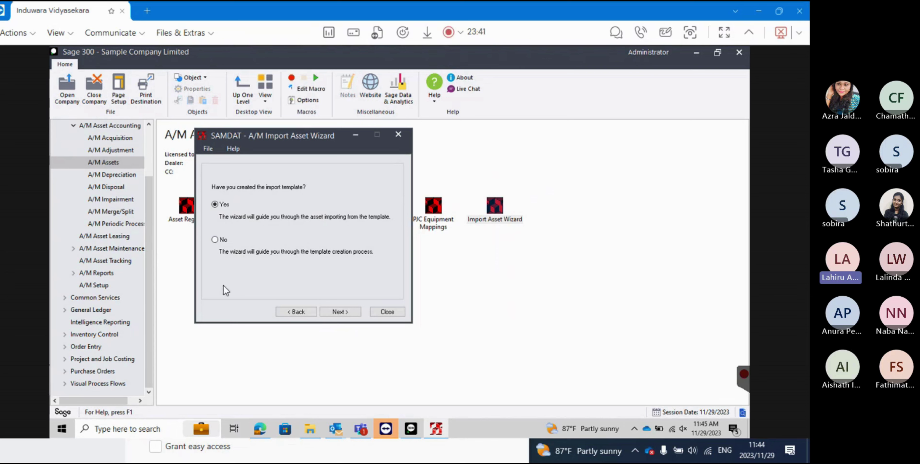
click(214, 240)
click(338, 313)
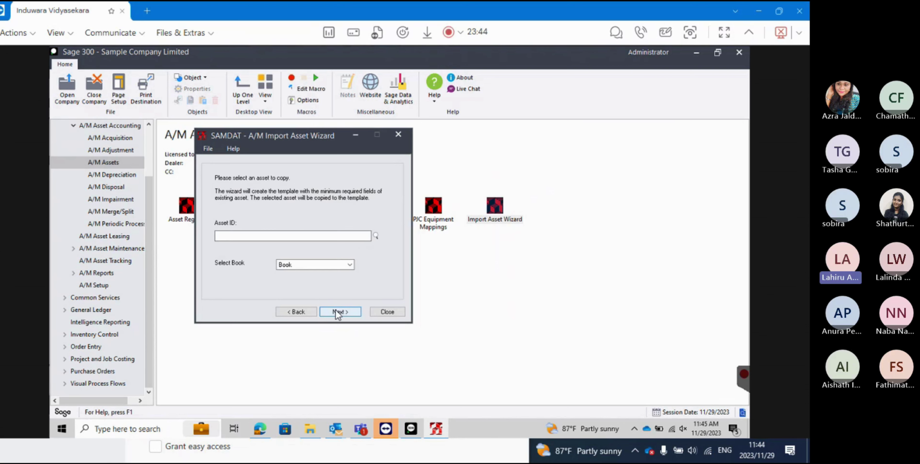
click(376, 236)
click(340, 311)
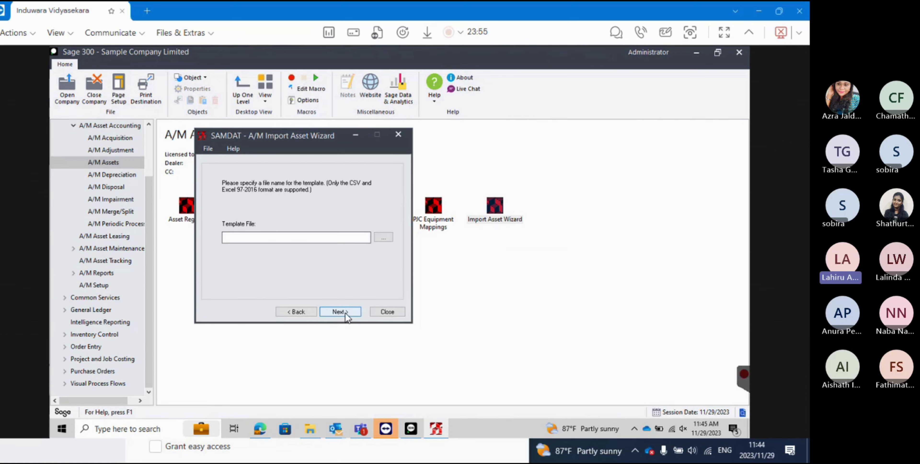
Try to create the import template as the Excel file "Test Import file" in Documents, then close the wizard.
click(384, 239)
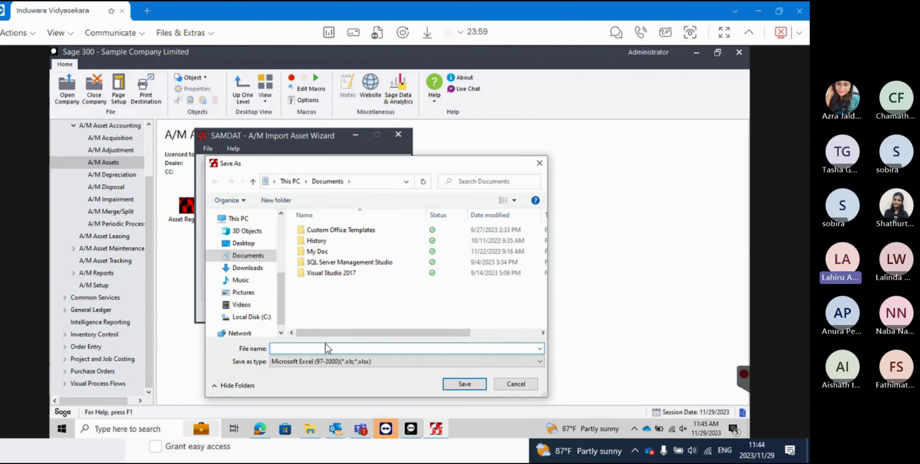
text(Tes)
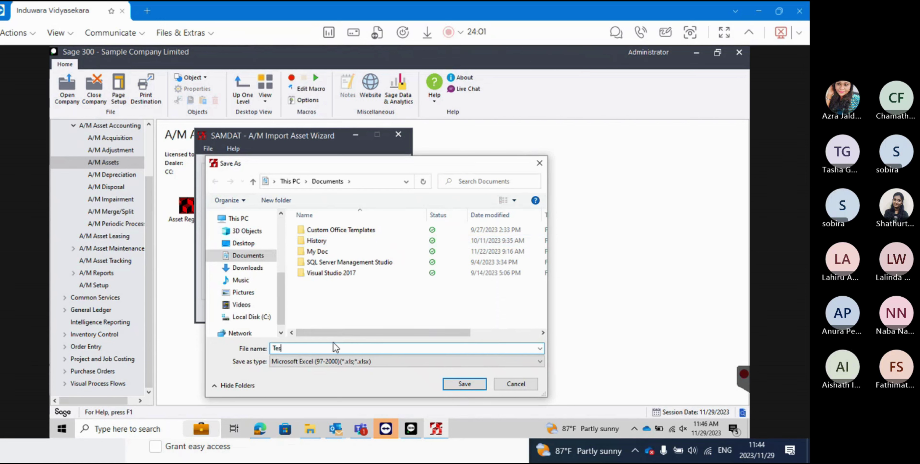
text(t Import eile)
key(Return)
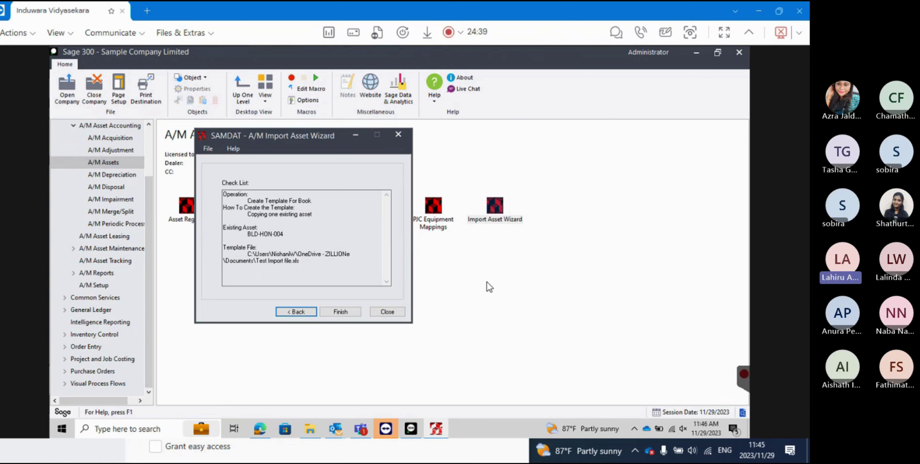
click(352, 313)
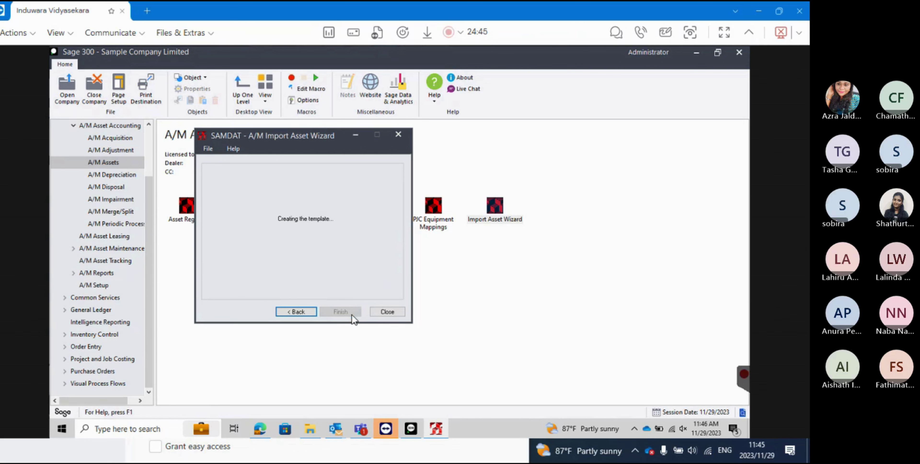
mouse_move(435, 428)
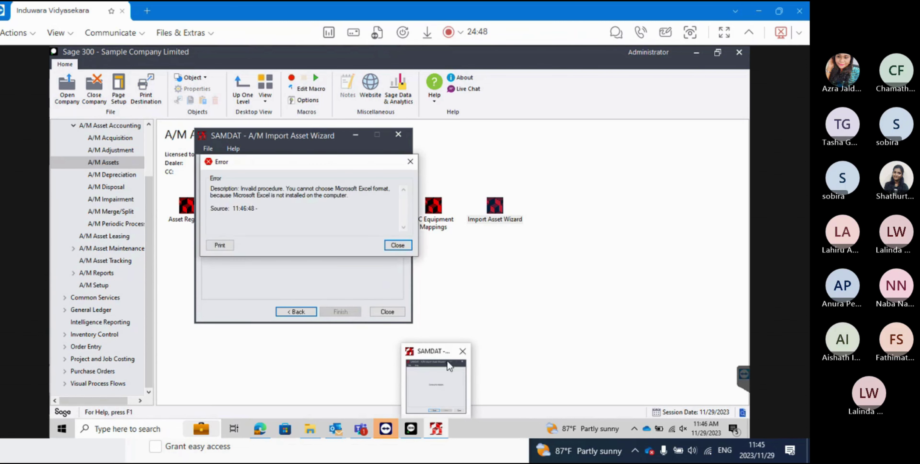
click(398, 247)
click(398, 245)
click(387, 312)
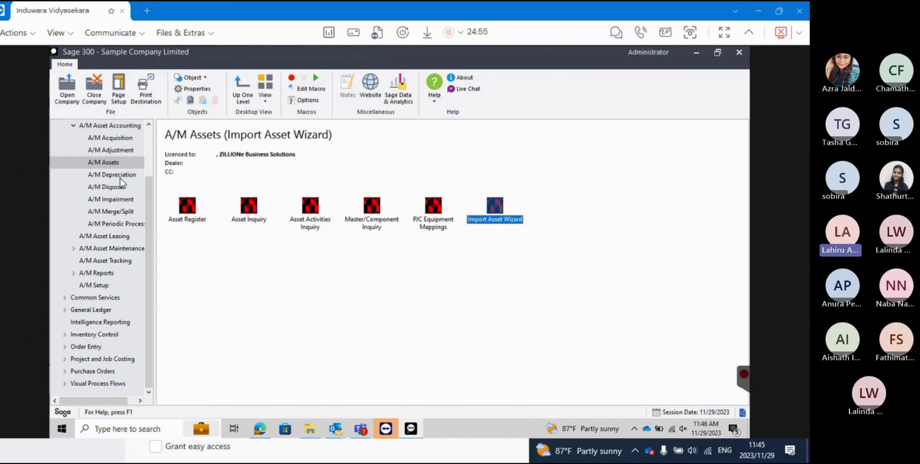
Open Depreciation Projection under A/M Depreciation, keeping Book as the basis and 2022 - 03 as the projection period.
click(120, 177)
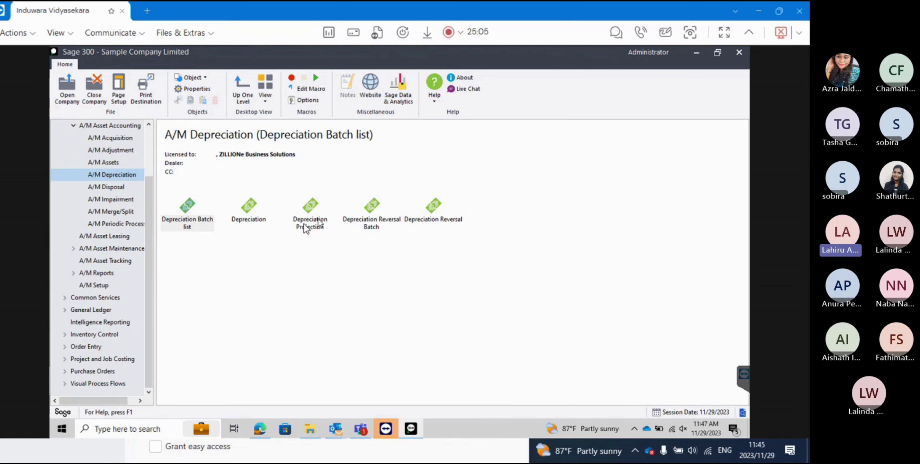
click(317, 228)
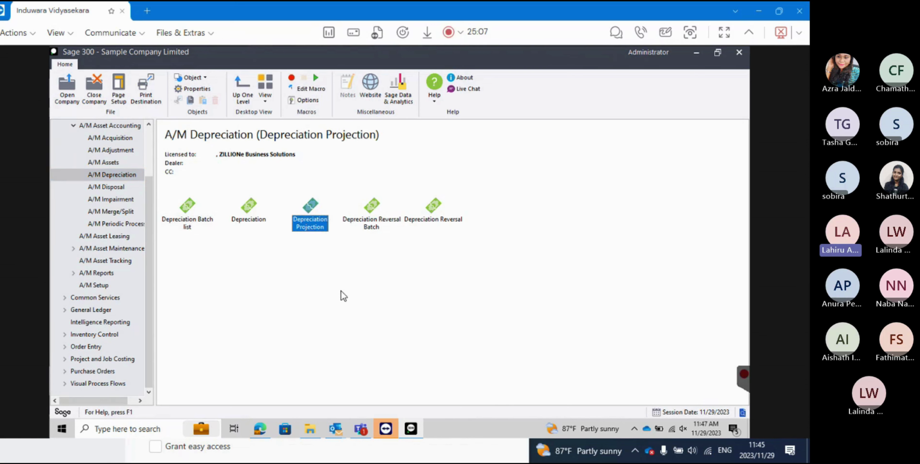
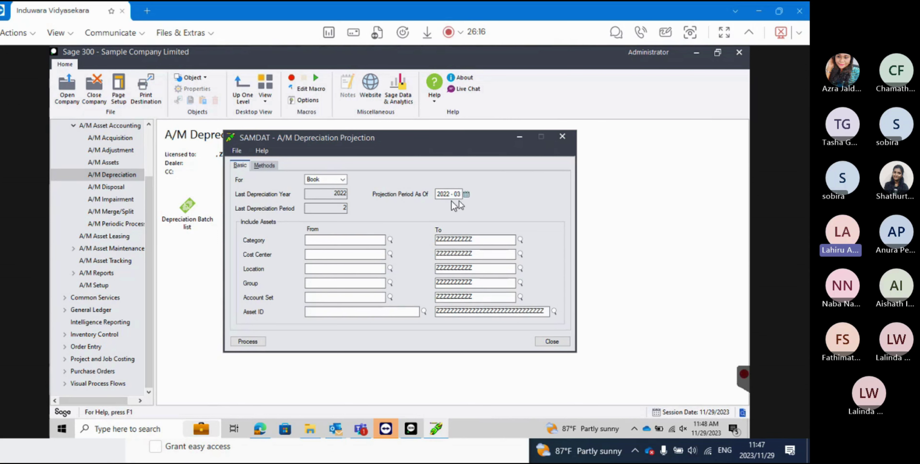
click(343, 179)
click(344, 180)
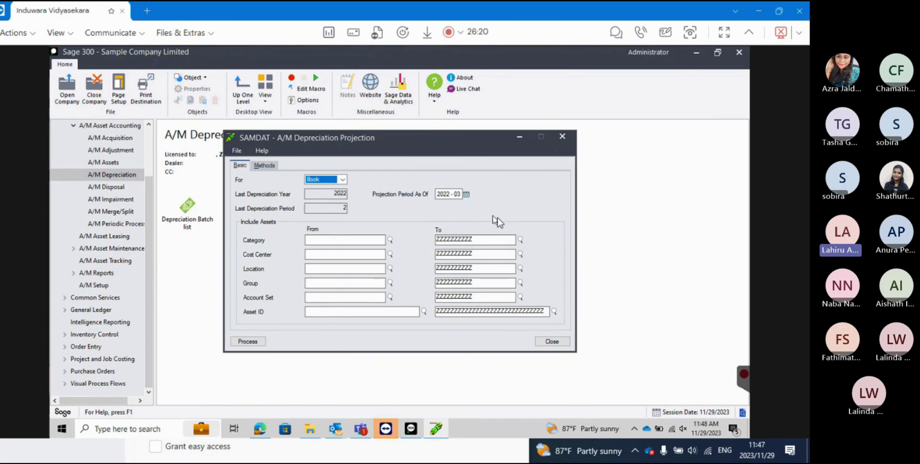
key(Tab)
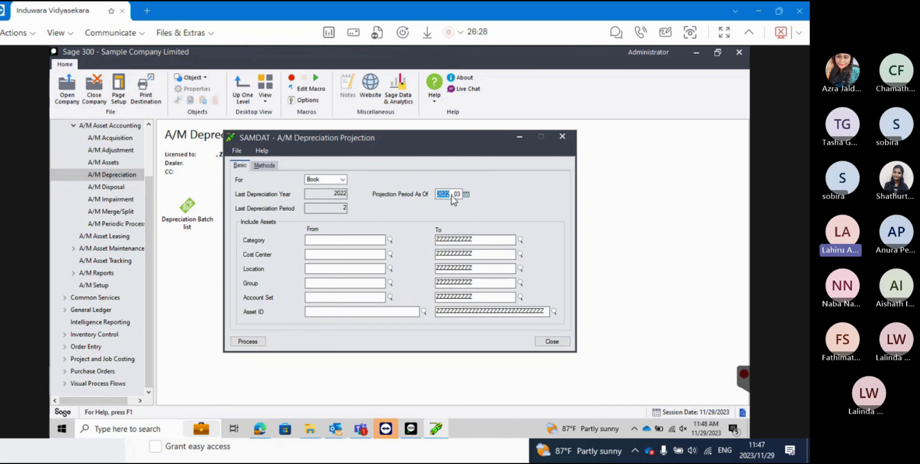
Process the depreciation projection with the full asset ID range and review the depreciation and projected value columns in the projection sheet.
click(423, 311)
click(357, 236)
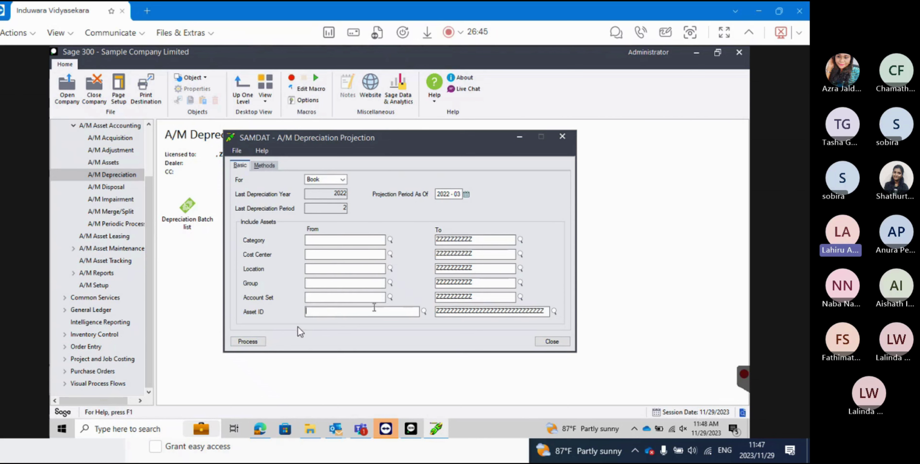
click(258, 345)
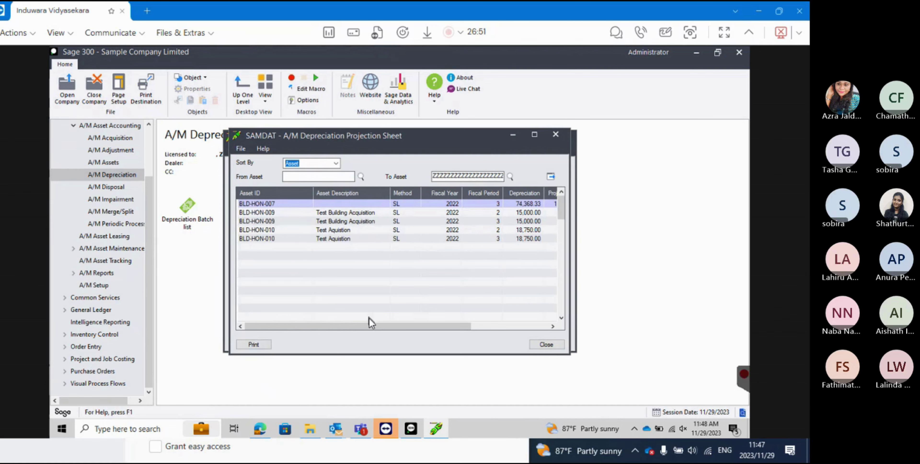
drag(367, 326, 433, 339)
click(336, 221)
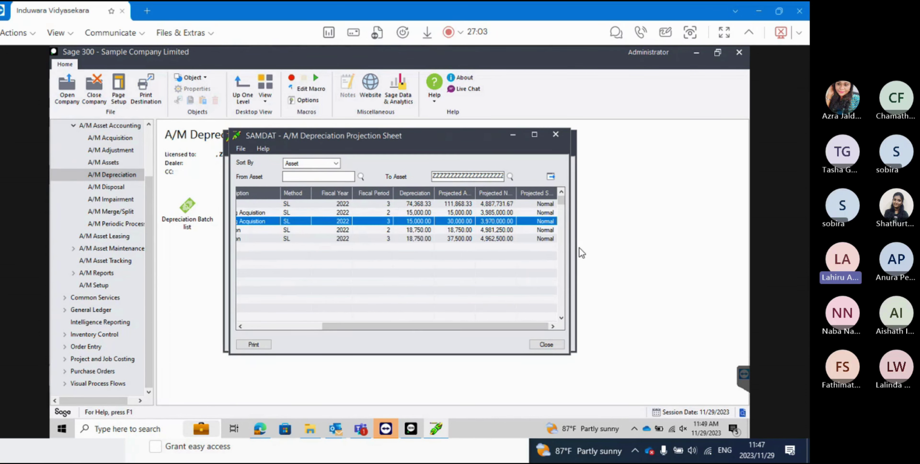
Review the depreciation projection sheet's asset, period and projected value columns, and close the sheet and the projection window.
drag(448, 327, 372, 322)
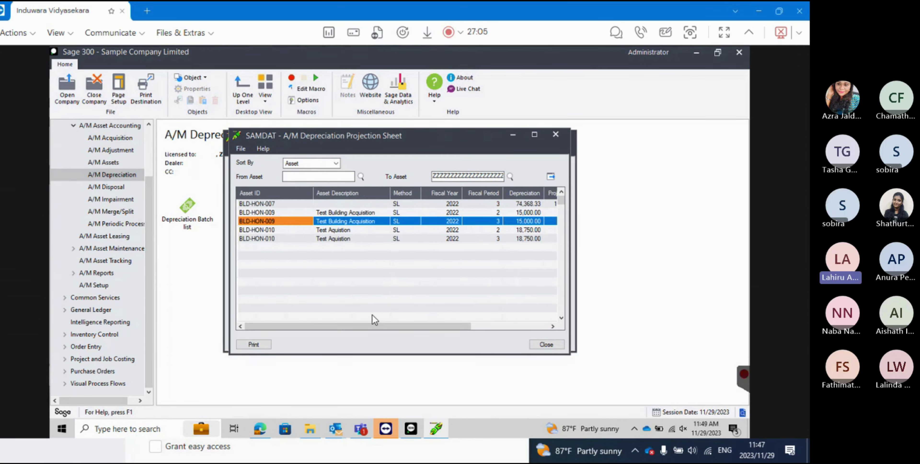
click(522, 326)
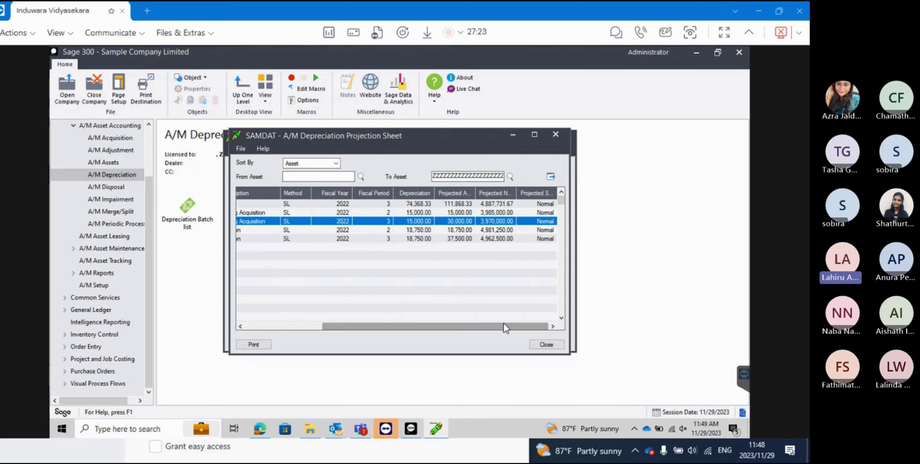
drag(504, 326, 370, 332)
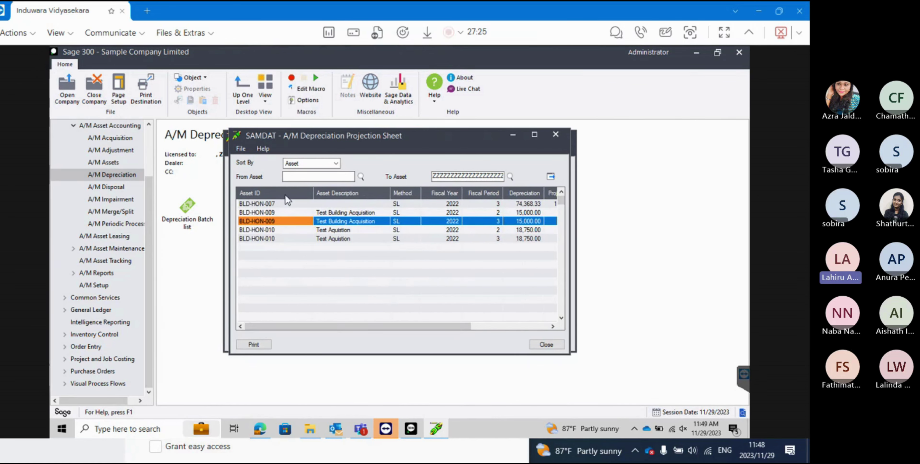
click(555, 134)
click(564, 138)
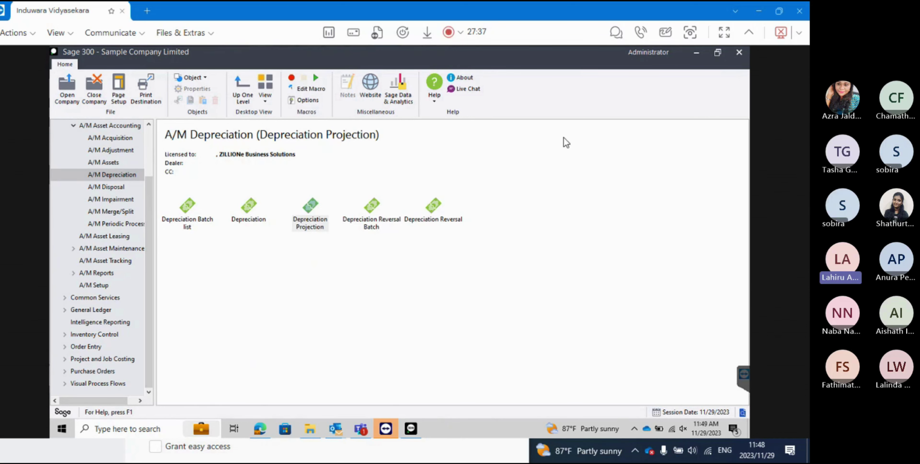
click(309, 218)
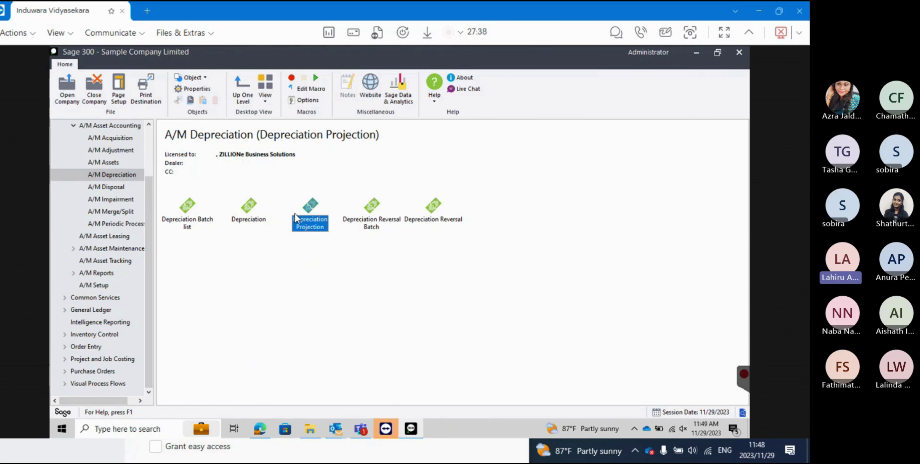
click(270, 260)
Process a Book depreciation entry to period 2022 - 03 dated 03/31/2022 with the description "Test Depreciation", accepting the out-of-range date.
double_click(253, 222)
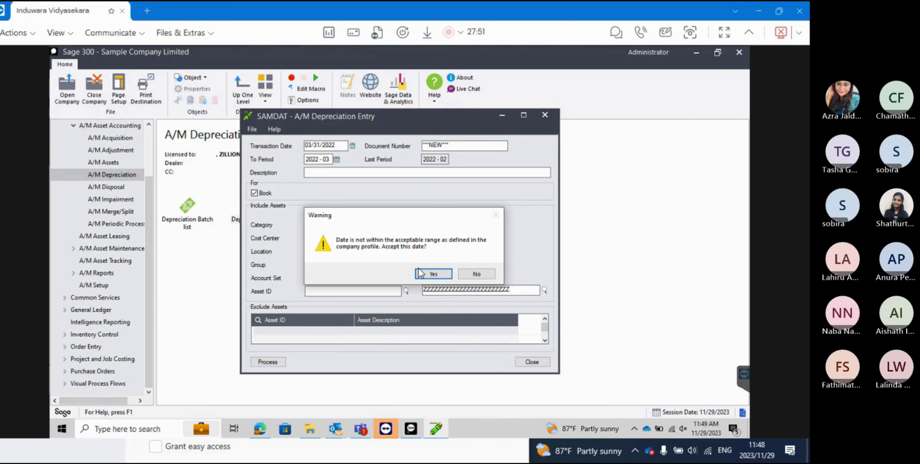
click(430, 274)
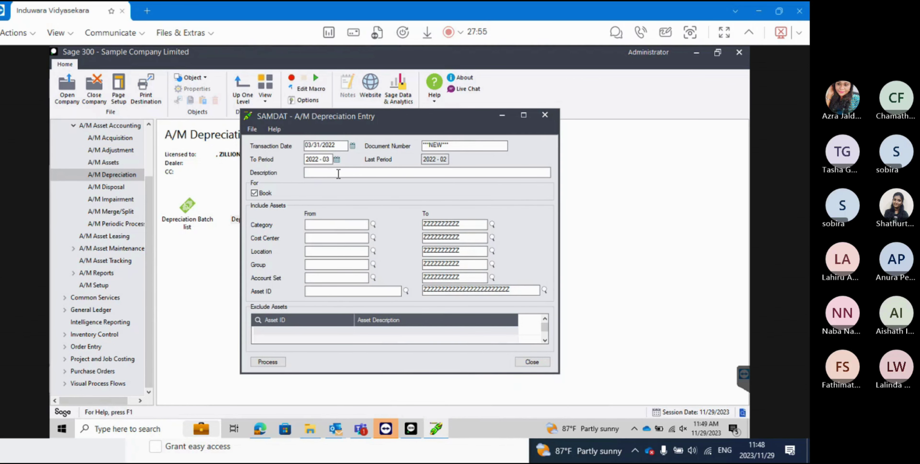
text(Test Depreciation)
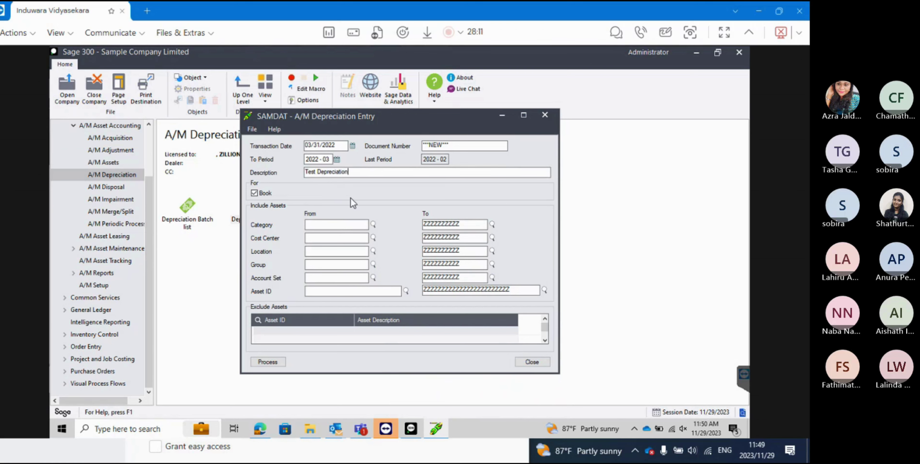
click(532, 361)
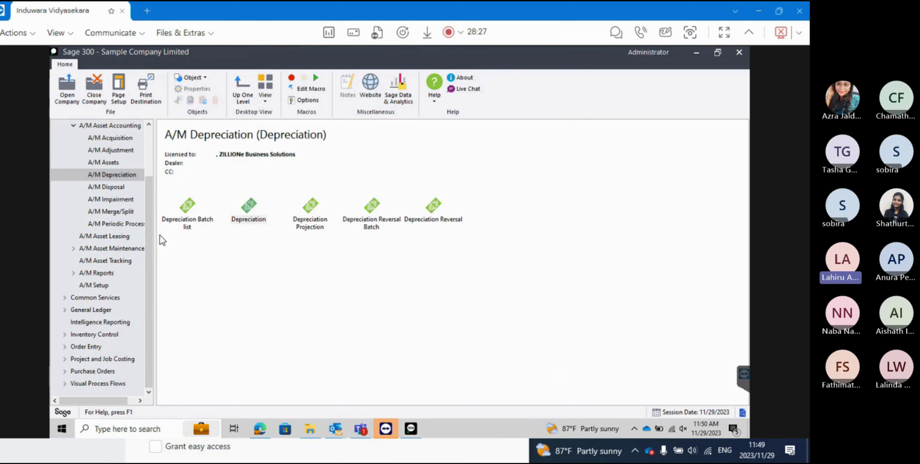
Open the Test Depreciation batch from the Depreciation Batch List and review its depreciation sheet by asset.
double_click(189, 219)
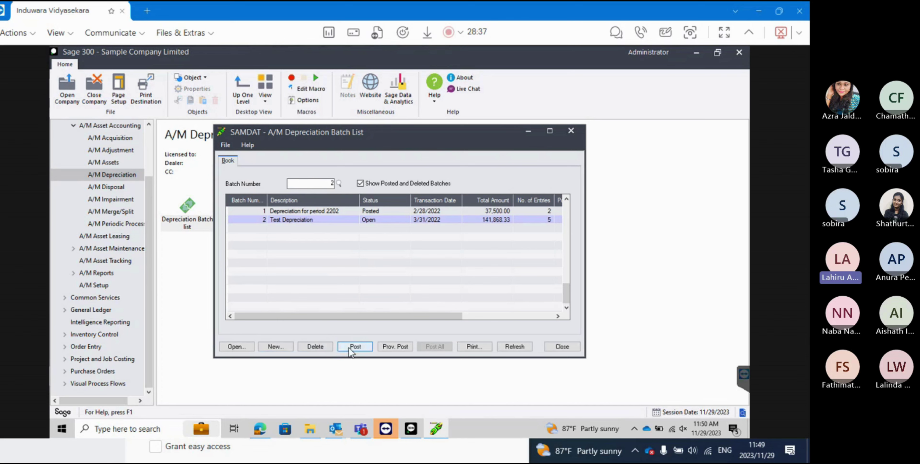
click(247, 348)
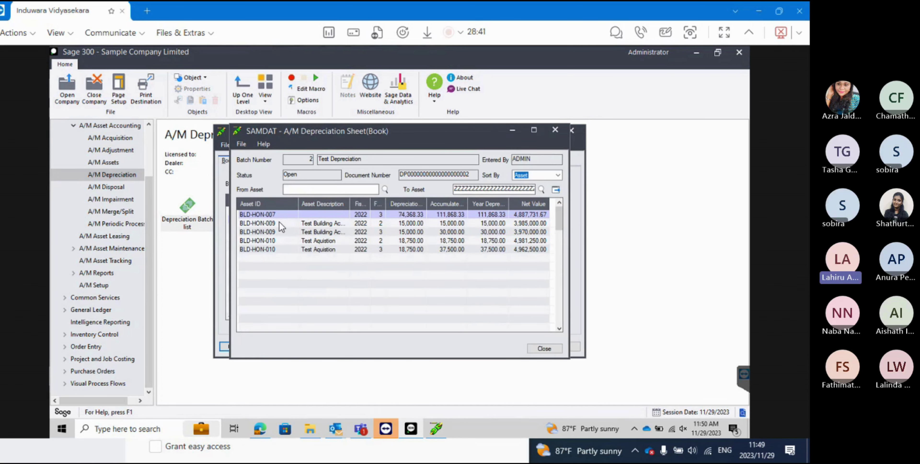
click(544, 348)
Mark the Test Depreciation batch Ready To Post, post it, and close the batch list.
double_click(383, 219)
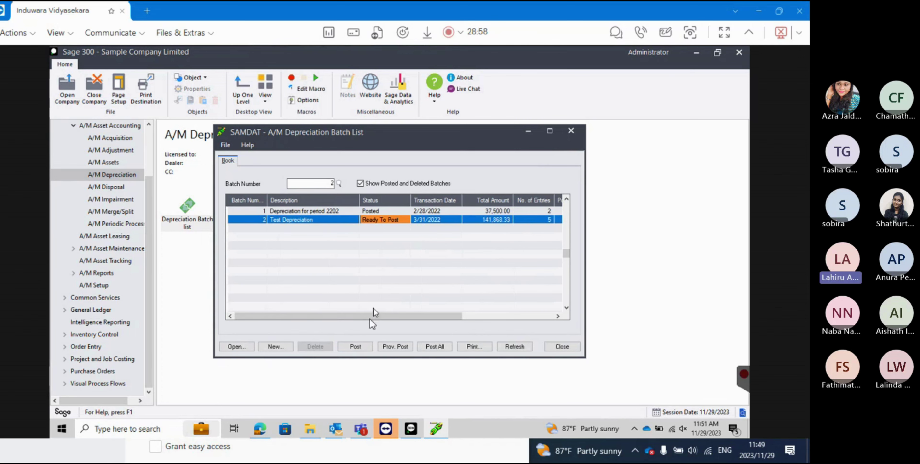
click(362, 346)
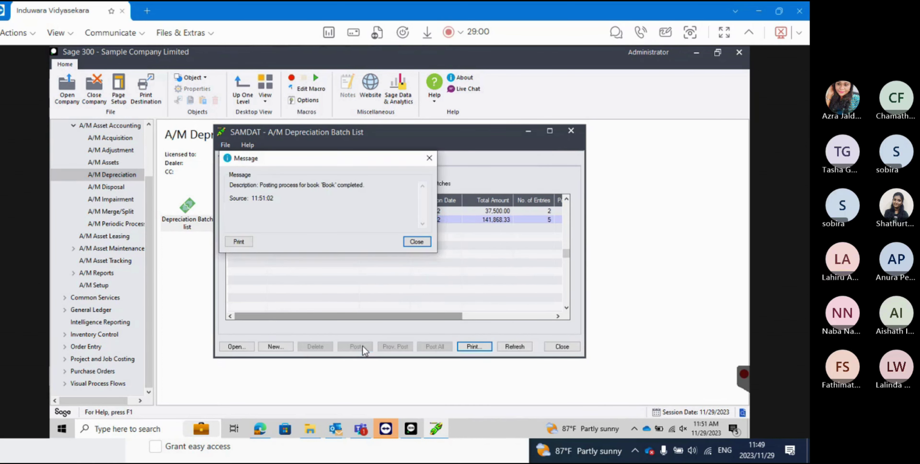
click(416, 242)
click(571, 131)
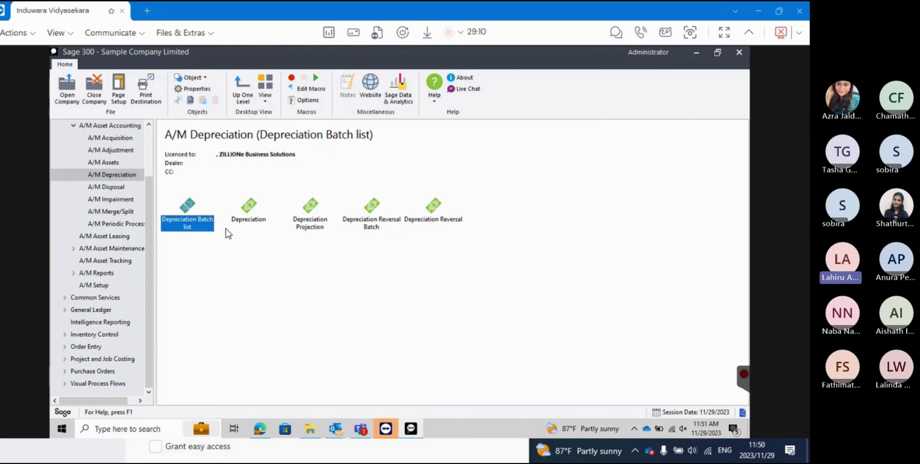
Open Depreciation Reversal and view its reversal period, basis and asset range fields.
double_click(411, 226)
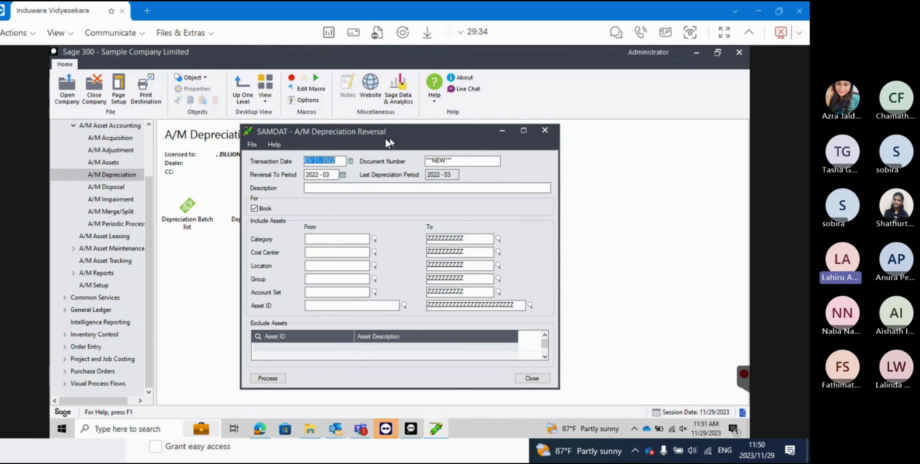
drag(384, 138, 507, 135)
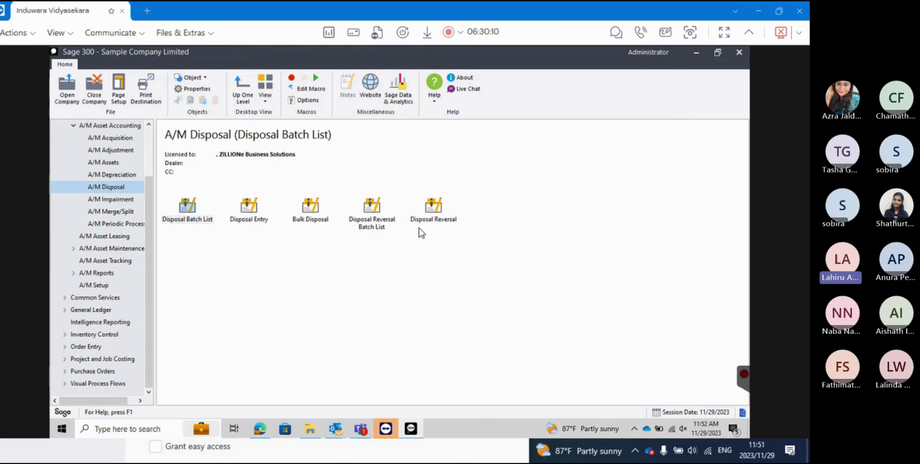
Create a new disposal batch in Disposal Entry under A/M Disposal and select asset BLD-HON-010 for its first entry.
double_click(249, 209)
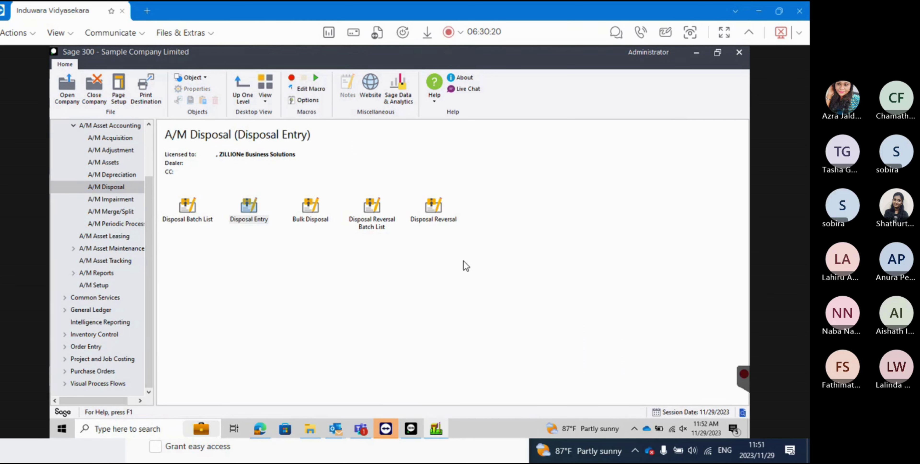
mouse_move(437, 430)
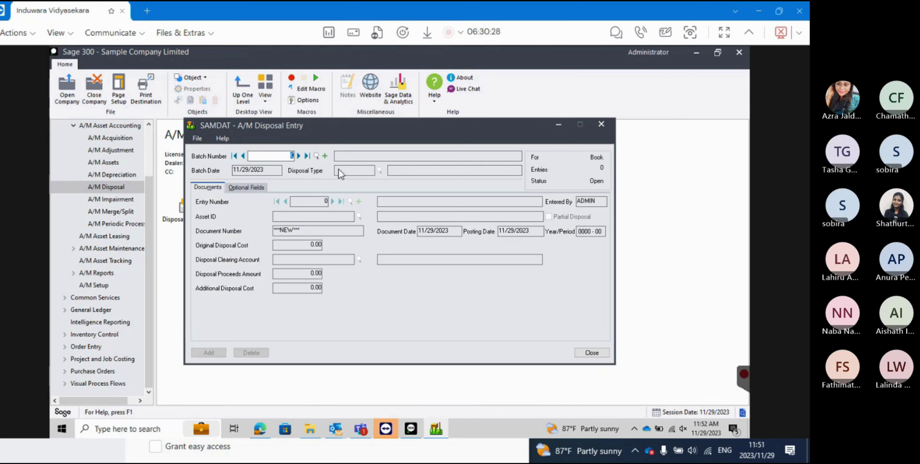
click(325, 156)
click(359, 217)
double_click(153, 194)
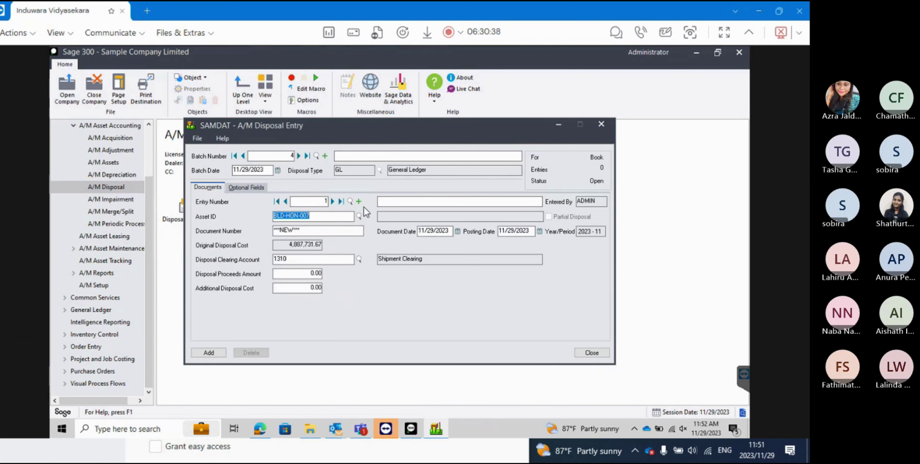
click(360, 216)
click(149, 210)
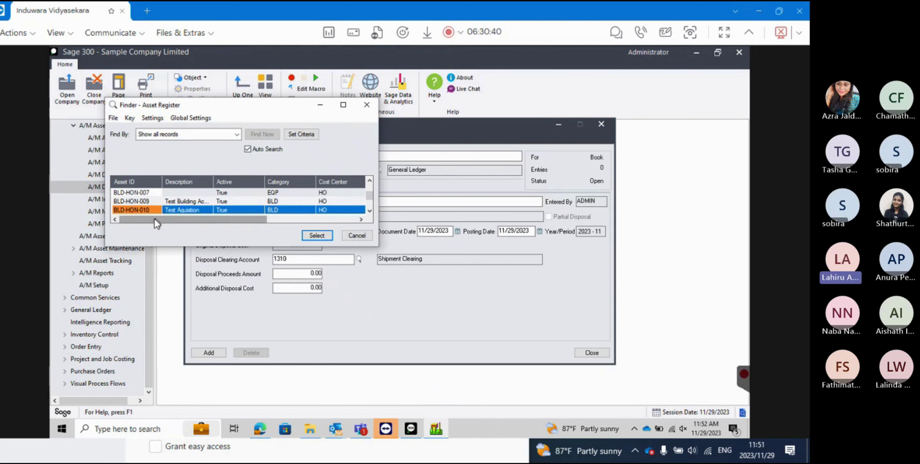
double_click(149, 210)
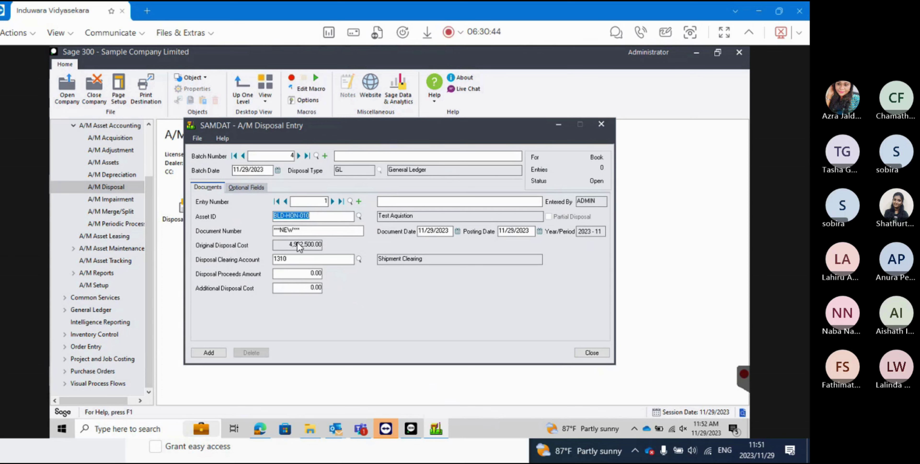
Enter "Test disposal" as the description of the disposal batch and its entry.
click(354, 157)
text(Test disposal)
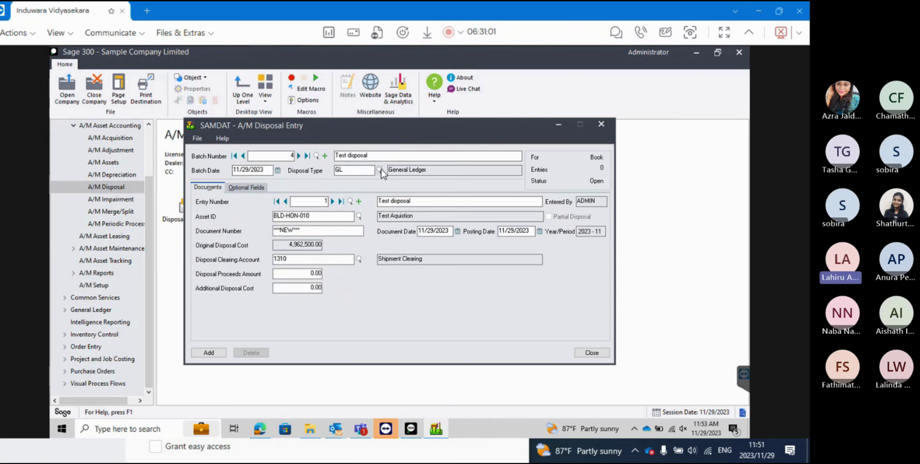
click(592, 353)
Open disposal type GL under A/M Setup and preview the A/R Invoice option for Disposal With.
click(93, 285)
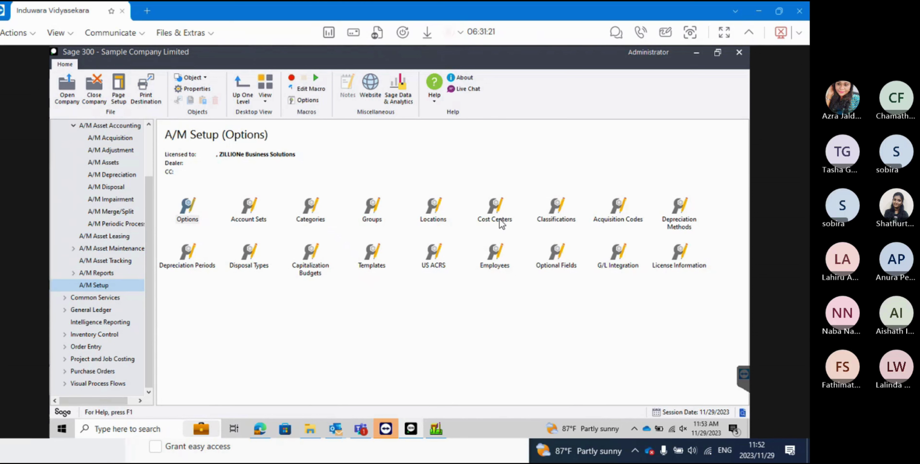
double_click(249, 254)
click(415, 211)
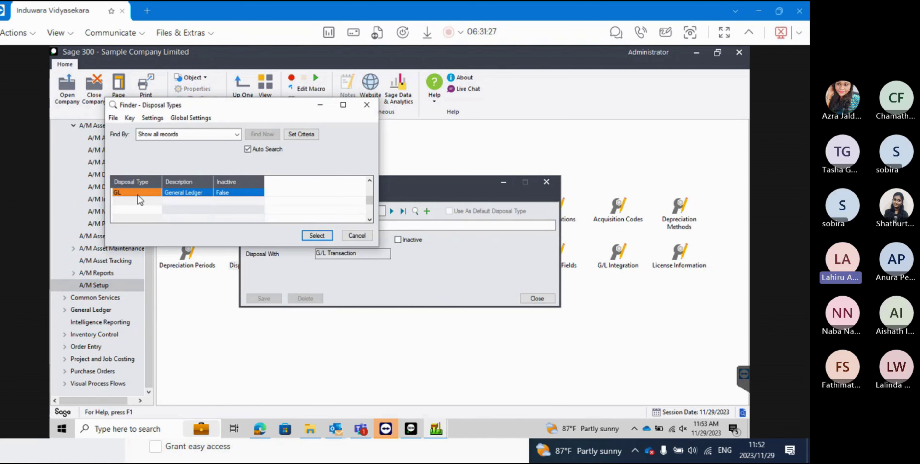
double_click(137, 193)
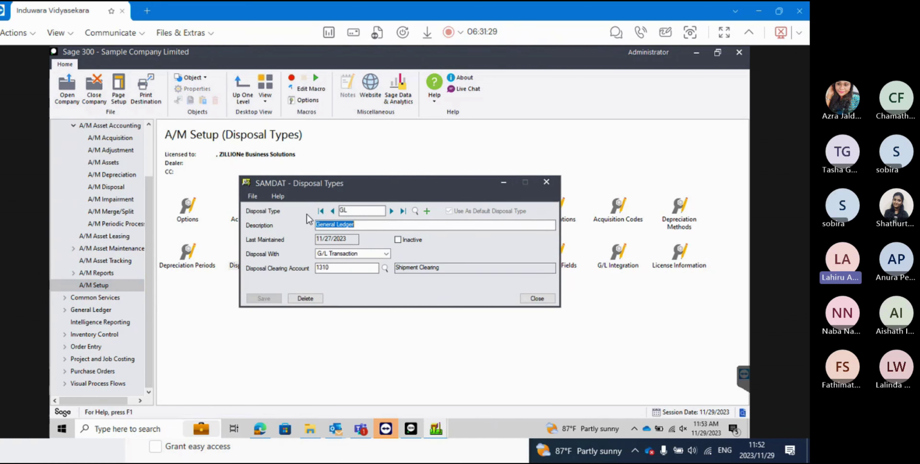
click(386, 254)
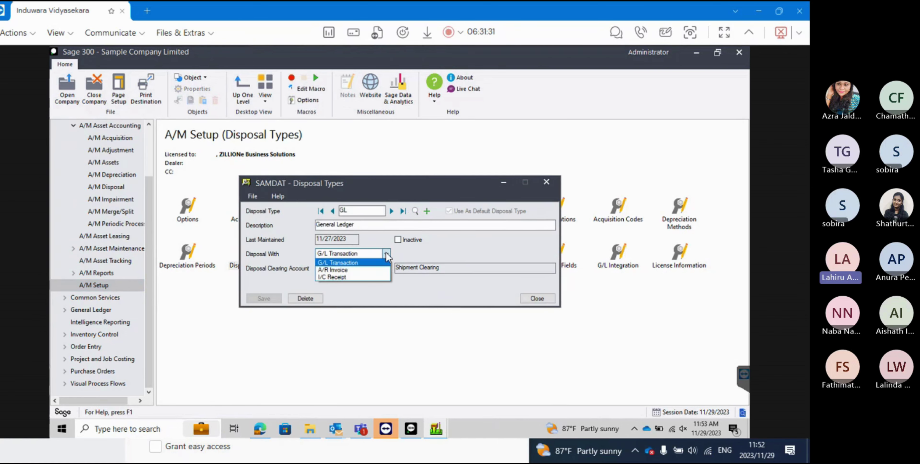
click(333, 271)
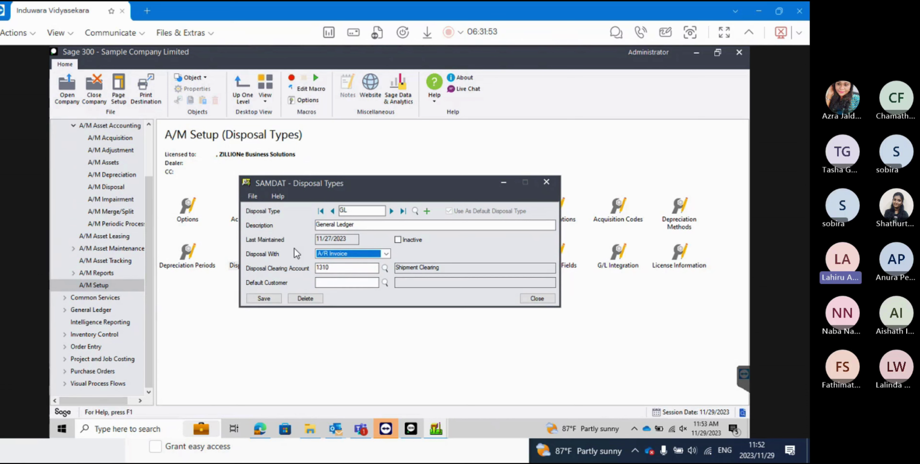
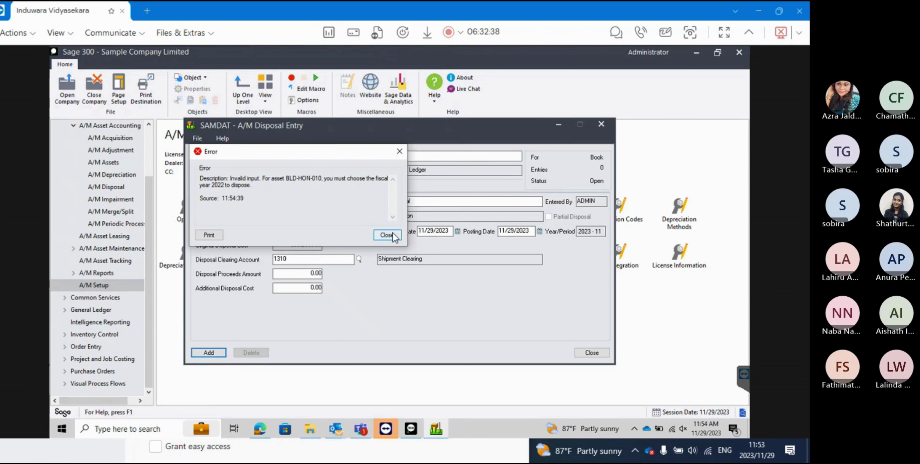
Set the disposal entry's document and posting dates to 04/29/2022 and add the entry to the batch.
click(393, 233)
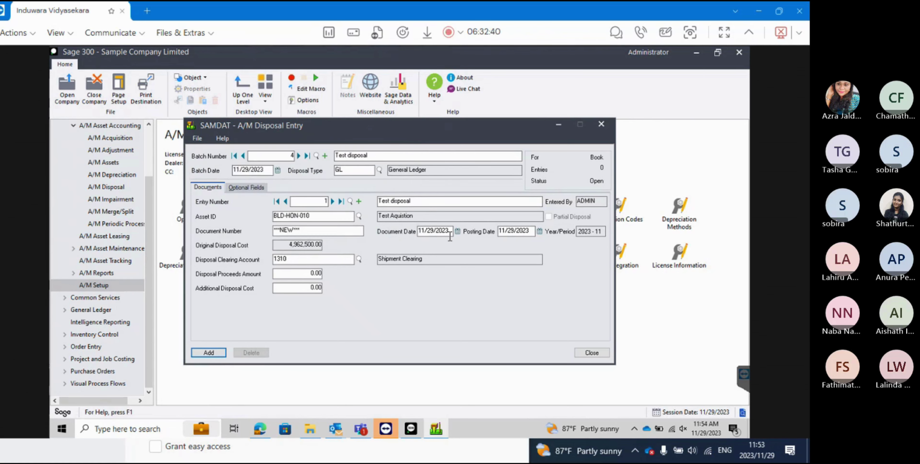
click(458, 232)
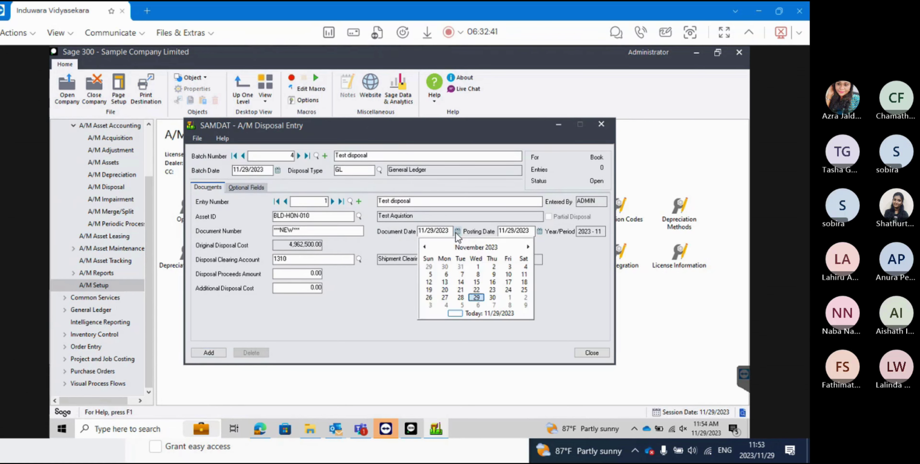
click(476, 247)
click(425, 247)
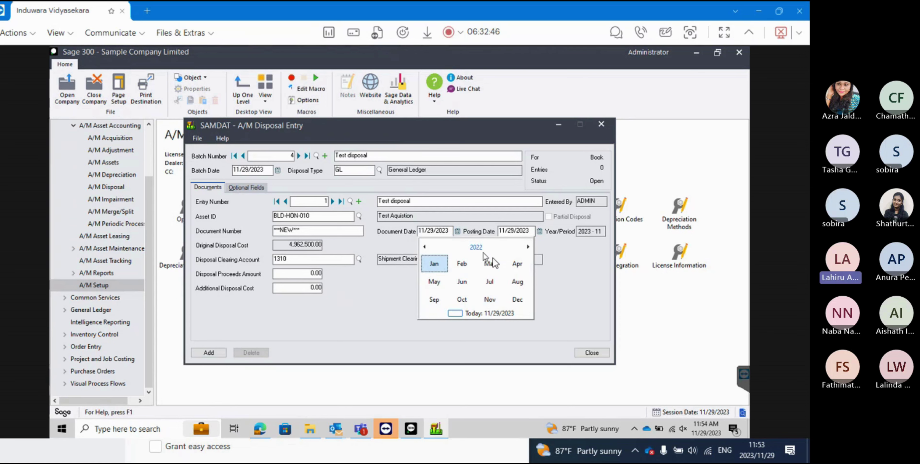
click(520, 266)
click(520, 265)
click(216, 353)
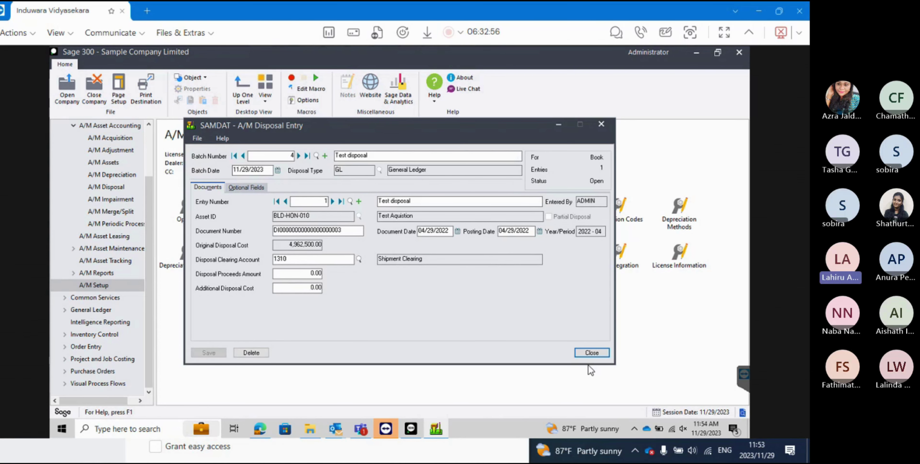
Post the Test disposal batch from the Disposal Batch List and open its entry.
click(592, 353)
click(106, 187)
double_click(187, 209)
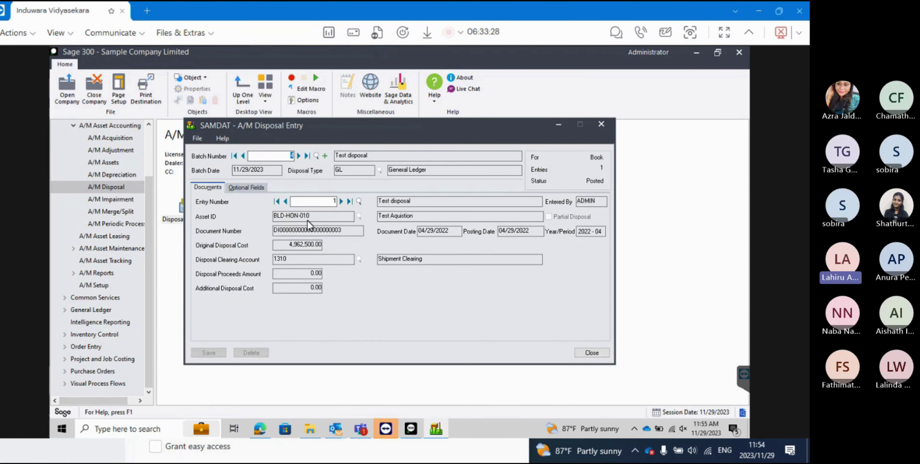
Open asset BLD-HON-010 in the Asset Register and review its Book status, disposal date and disposal amounts.
click(107, 161)
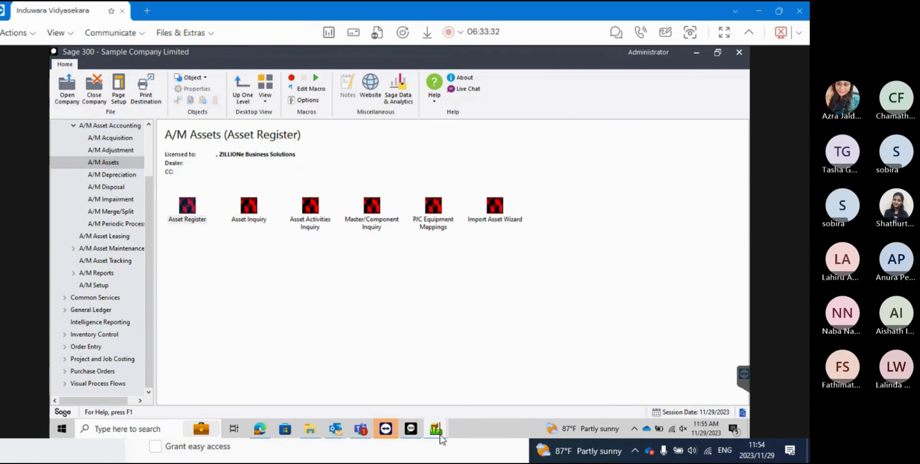
mouse_move(439, 434)
click(439, 398)
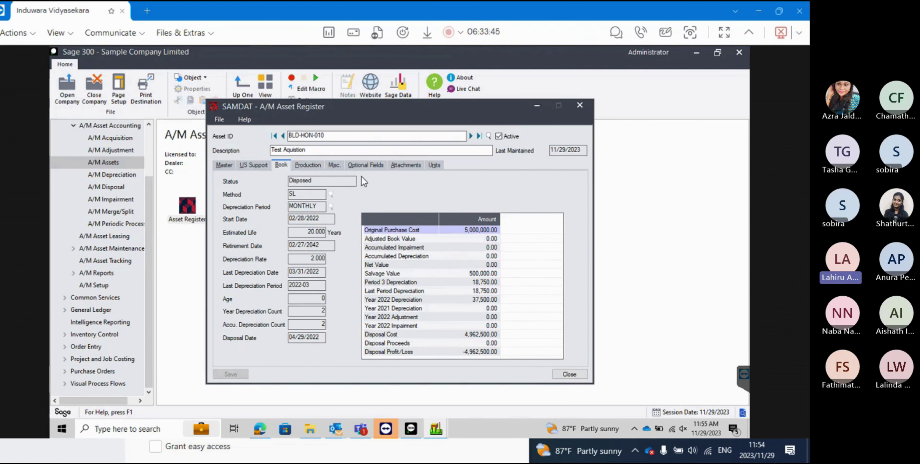
Open Bulk Disposal under A/M Disposal and select GL as the disposal type.
click(585, 106)
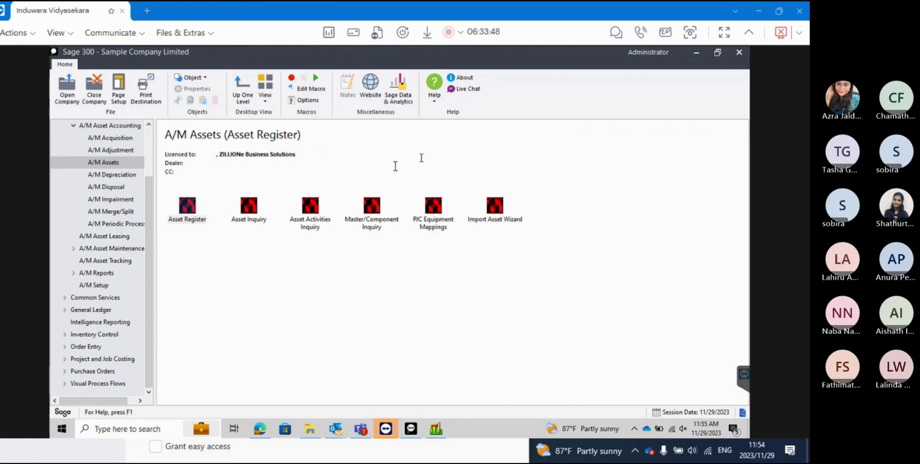
click(106, 187)
double_click(249, 205)
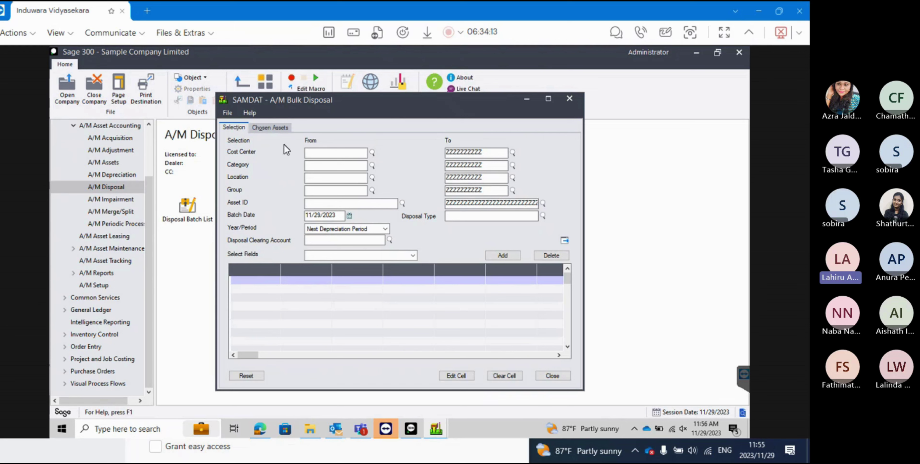
click(564, 241)
click(417, 213)
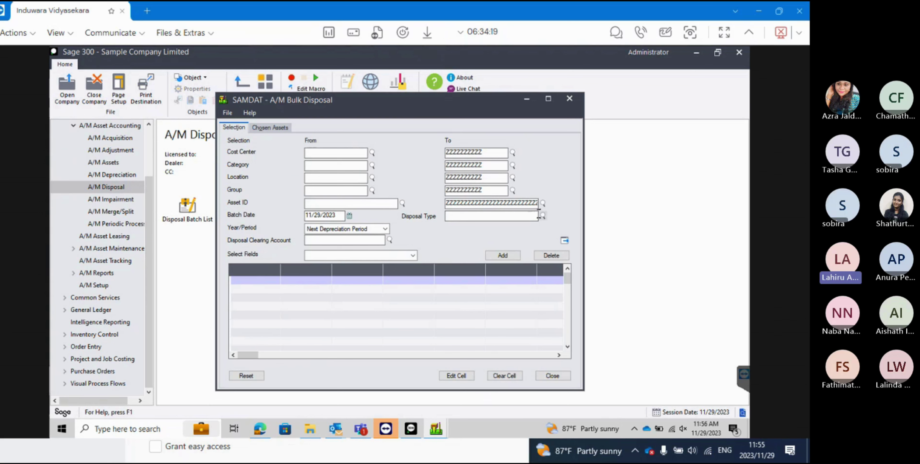
click(543, 216)
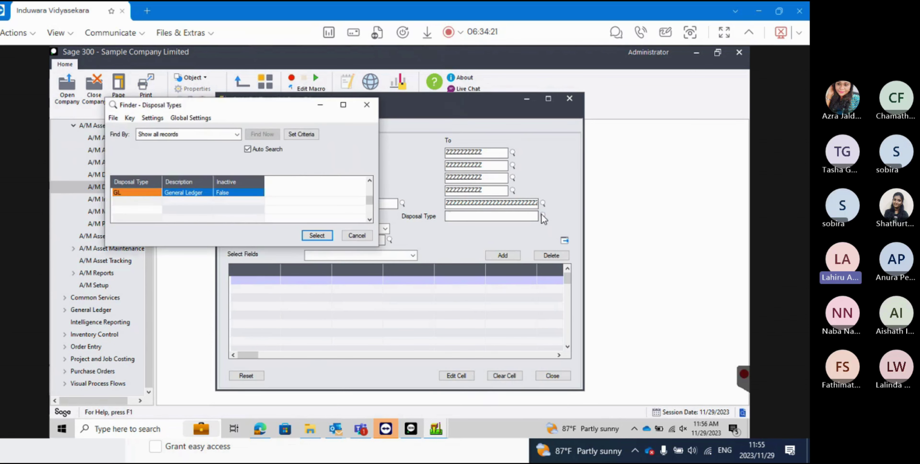
double_click(142, 192)
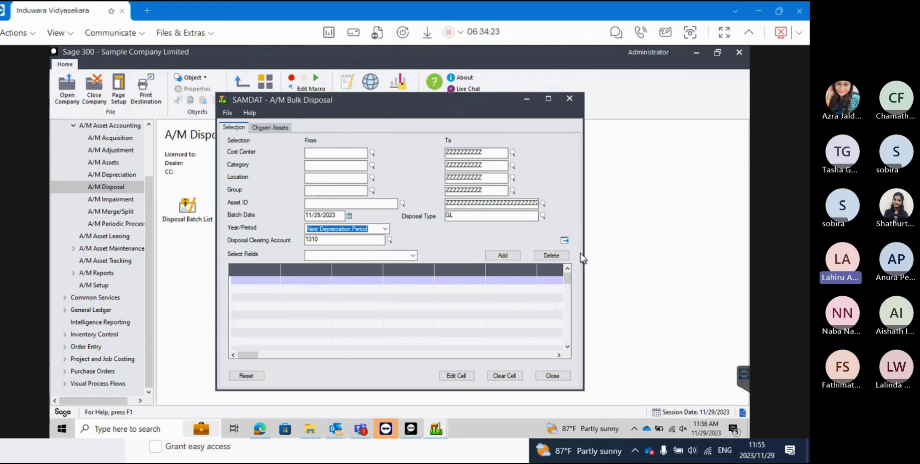
Load the assets matching the bulk disposal selection, review them, and close Bulk Disposal without processing.
click(565, 241)
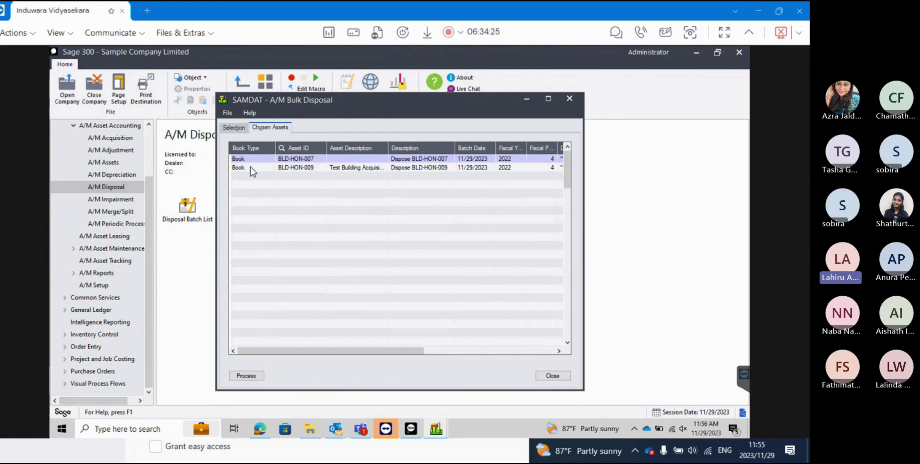
click(234, 128)
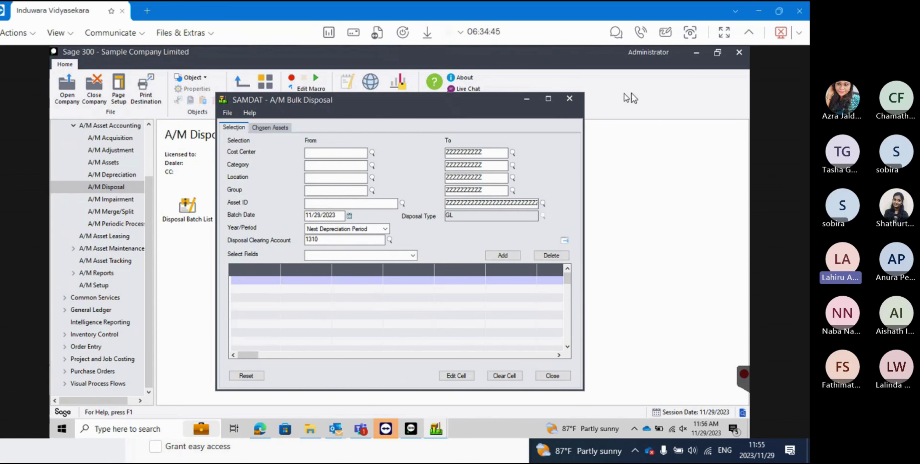
click(573, 99)
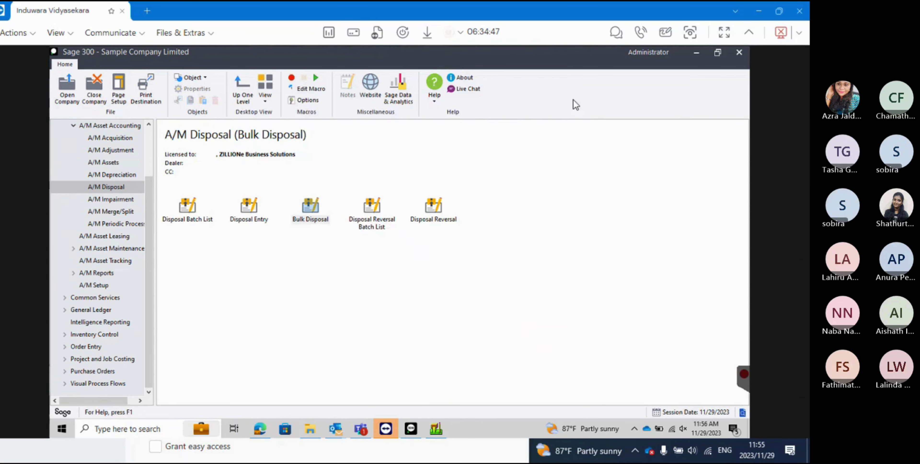
Open Impairment Processing Entry under A/M Impairment.
click(117, 198)
double_click(249, 205)
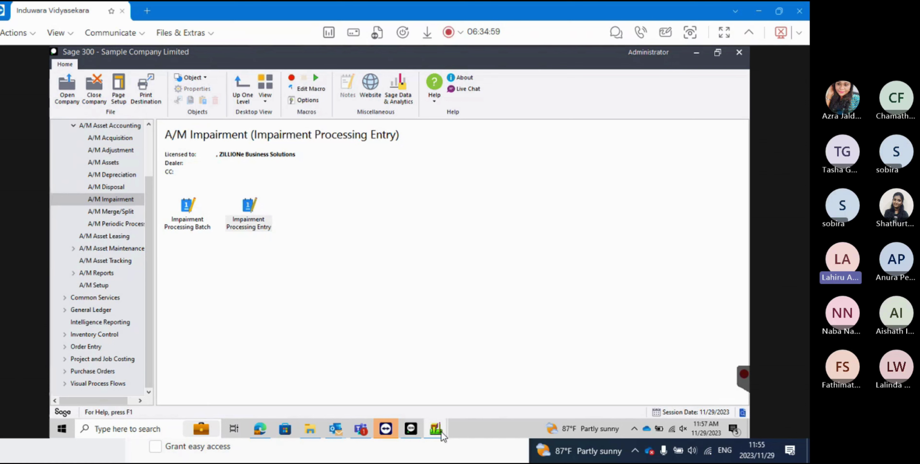
mouse_move(441, 433)
click(489, 387)
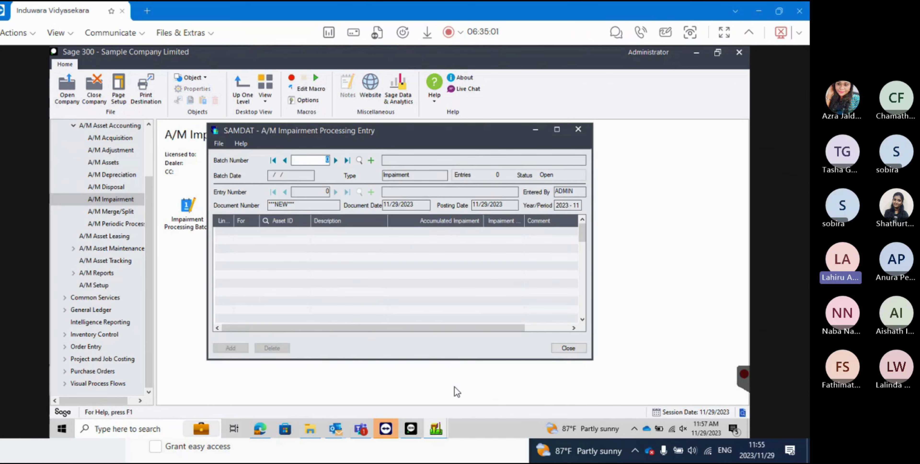
Create a new impairment batch, preview the batch type options, and enter Test Imparement as its description.
click(371, 160)
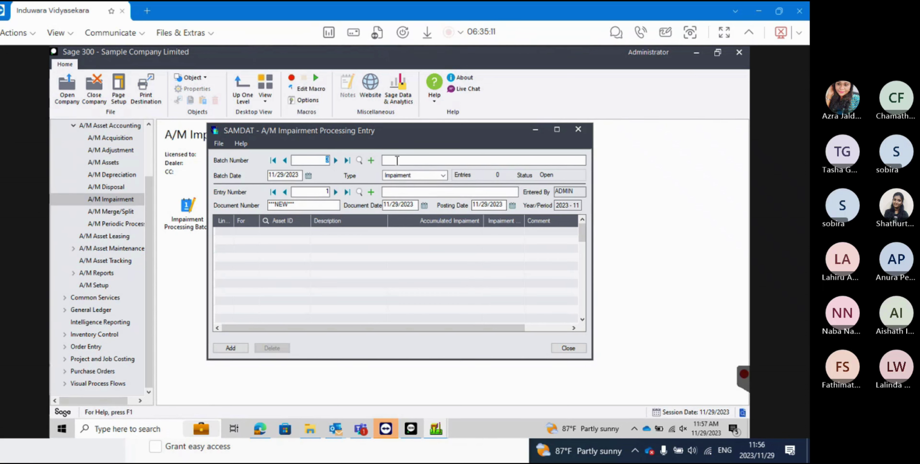
click(445, 176)
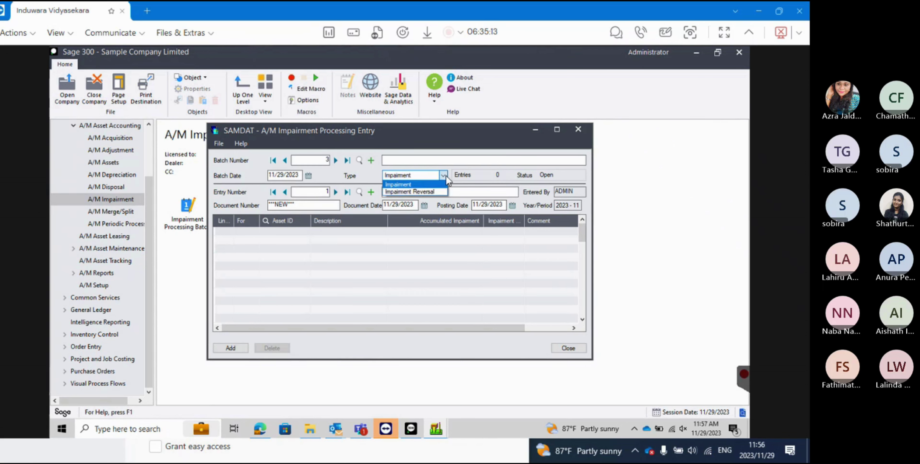
click(446, 176)
click(418, 161)
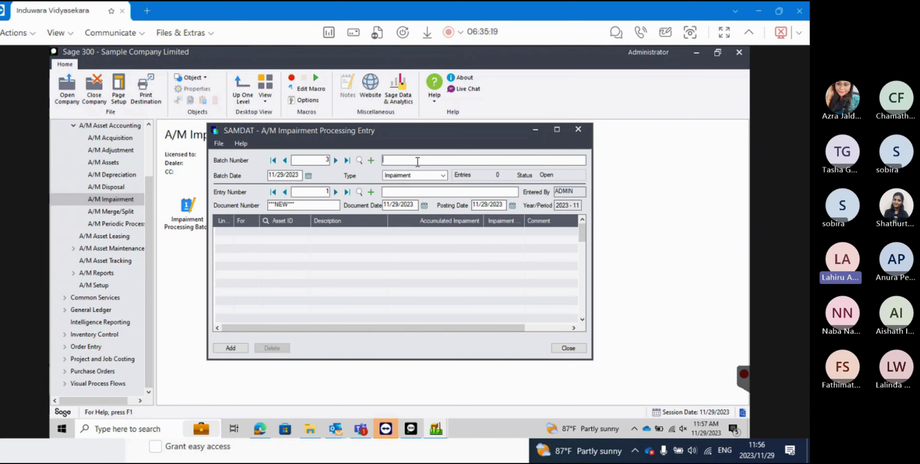
text(Te)
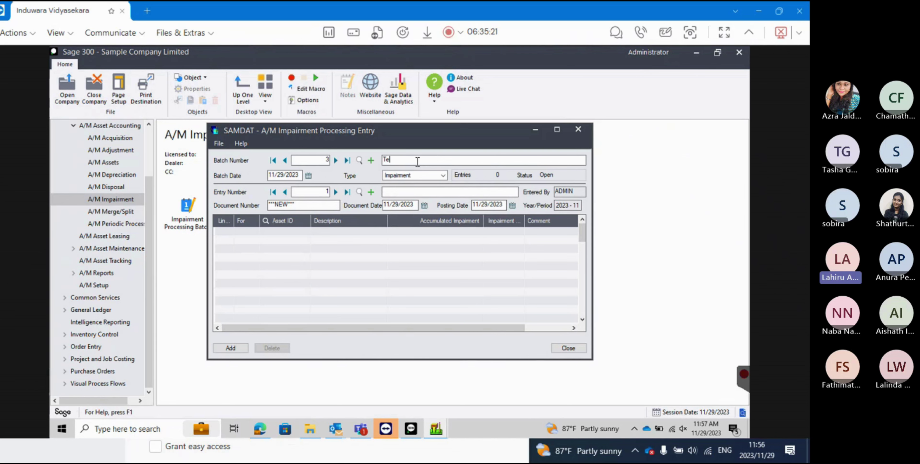
text(st Impairment)
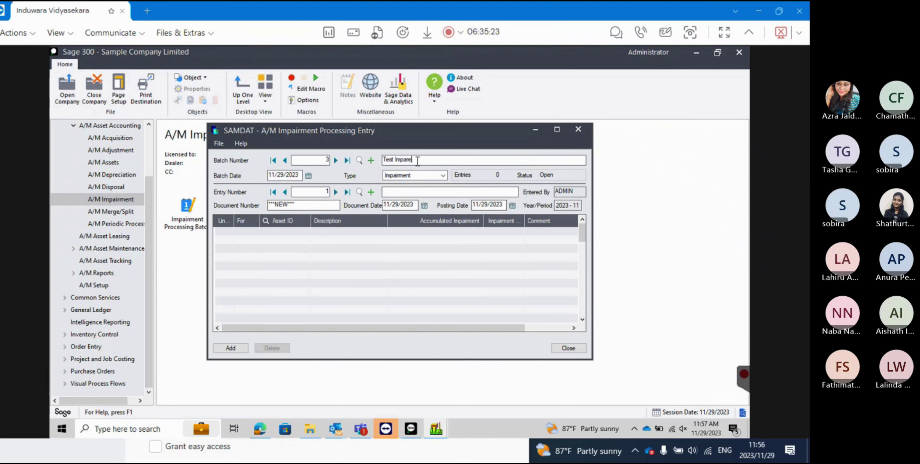
Try to add asset BLD-HON-009 to the impairment entry dated 11/29/2023.
click(288, 232)
click(305, 231)
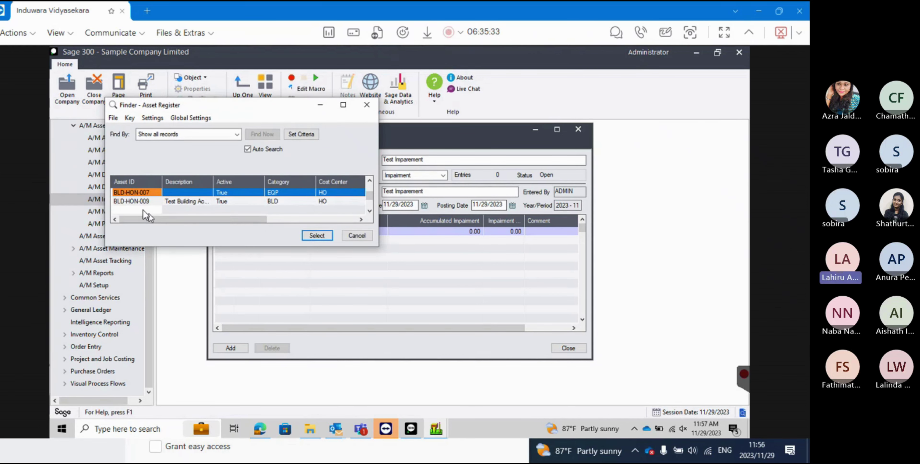
double_click(138, 201)
click(331, 252)
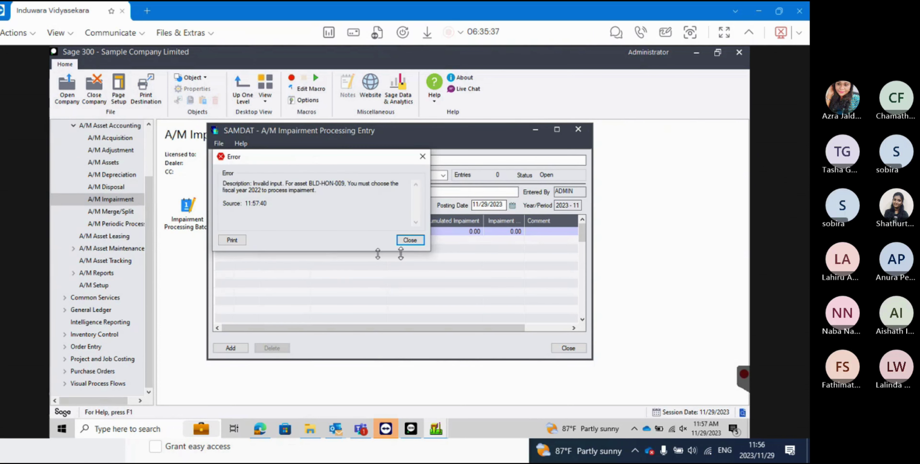
click(410, 240)
Create another impairment batch and set its entry's document date to 07/29/2022, accepting the out-of-range date.
click(501, 207)
click(371, 160)
click(399, 205)
text(07/29/2022)
key(Tab)
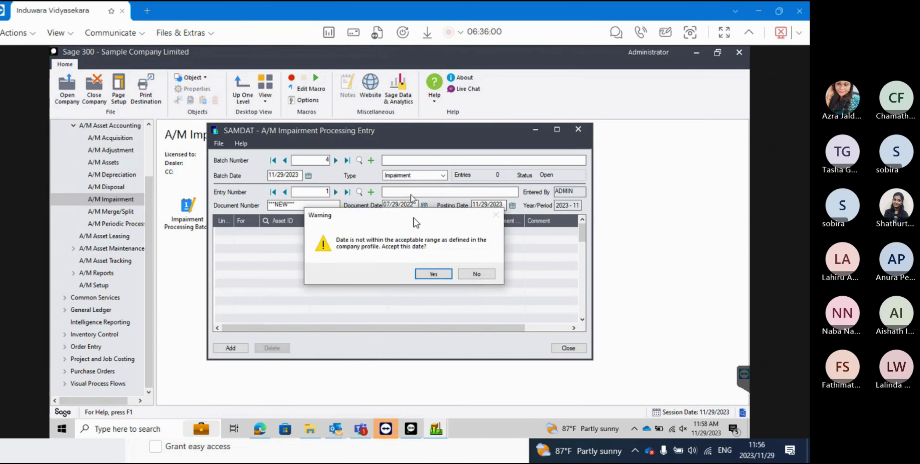
click(434, 273)
Enter Test Imparement as the description of both the batch and its entry.
click(410, 160)
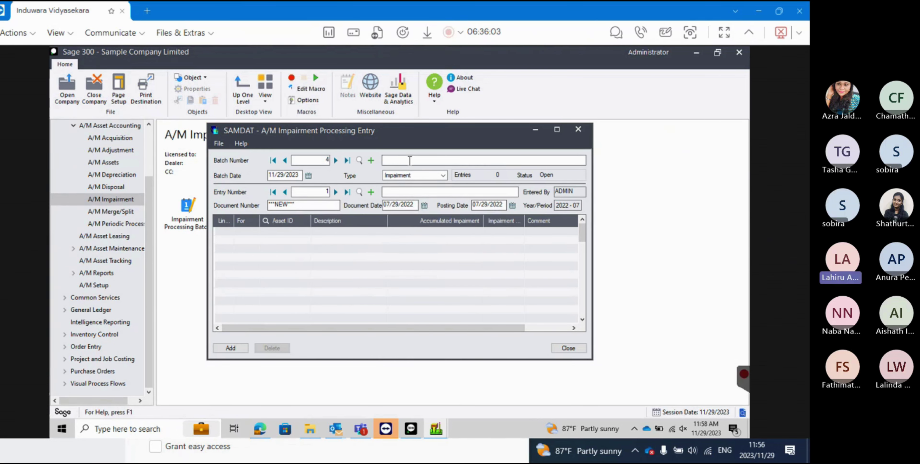
text(Test Imparement)
drag(424, 160, 364, 161)
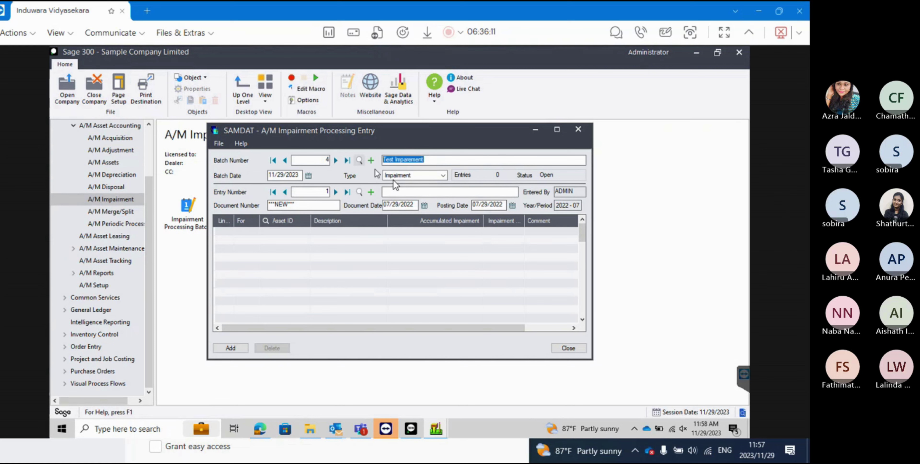
key(ctrl+c)
click(395, 191)
key(ctrl+v)
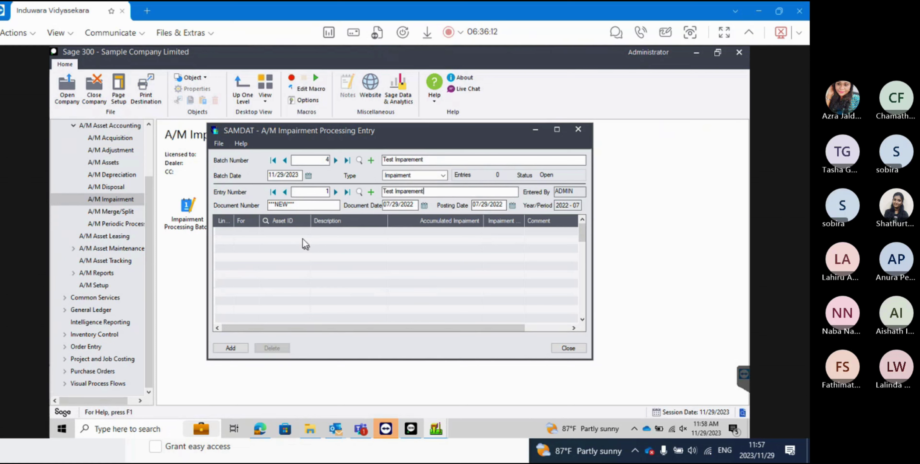
Add a line for asset BLD-HON-007 with an impairment amount of 600.00.
click(305, 244)
text(BLD-HON-007)
click(460, 231)
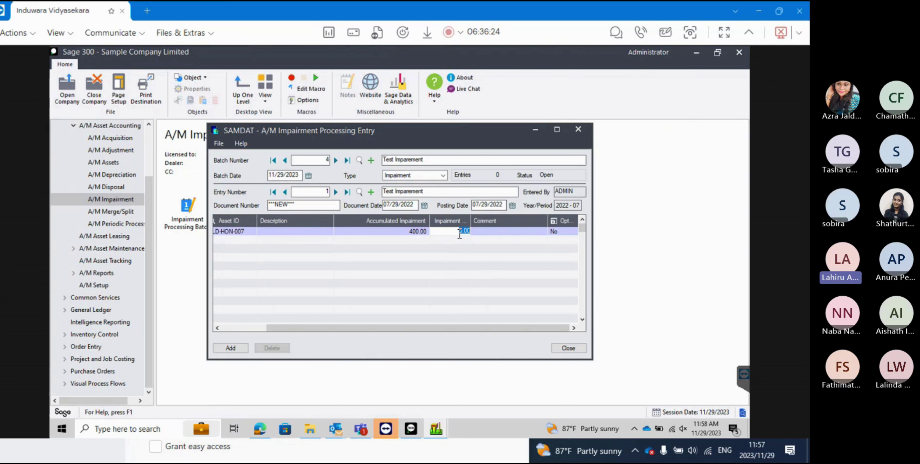
text(600)
click(437, 257)
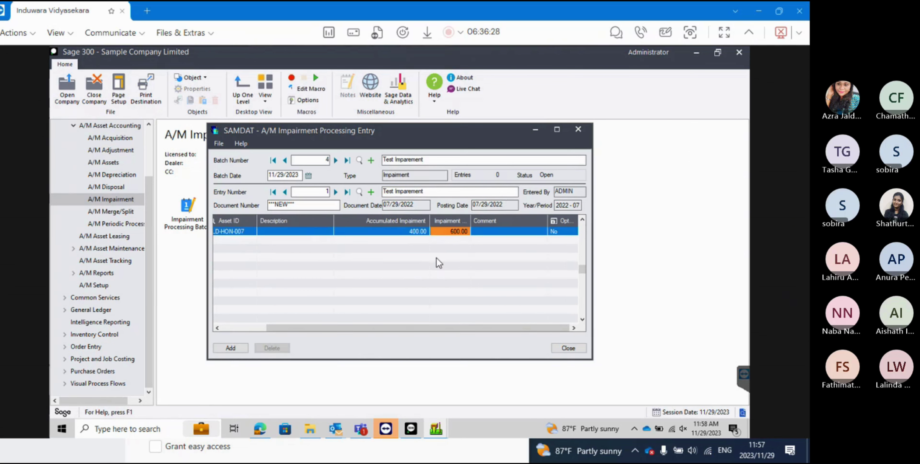